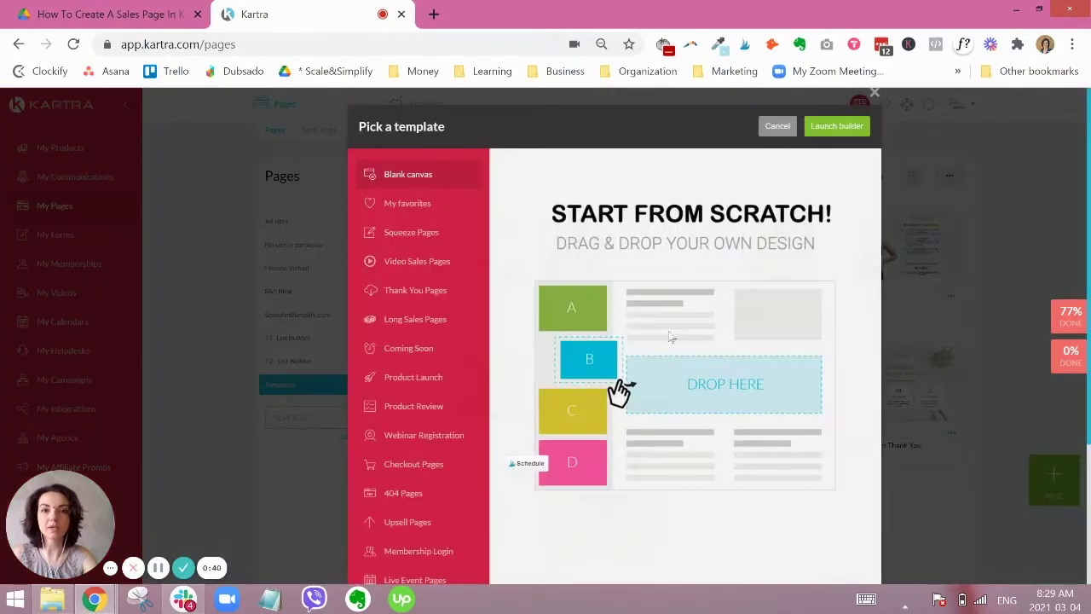
# Step: Choose the long sales page template headed "Excepteur occaecat sint non occaecat" and launch the builder with it
pyautogui.click(410, 326)
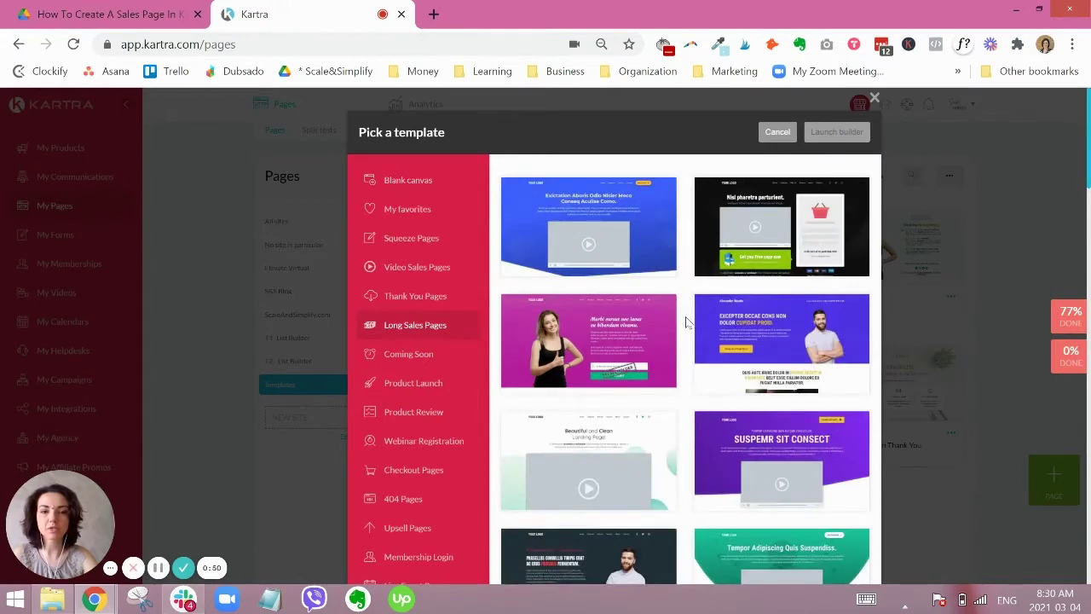
pyautogui.scroll(-4, 686, 322)
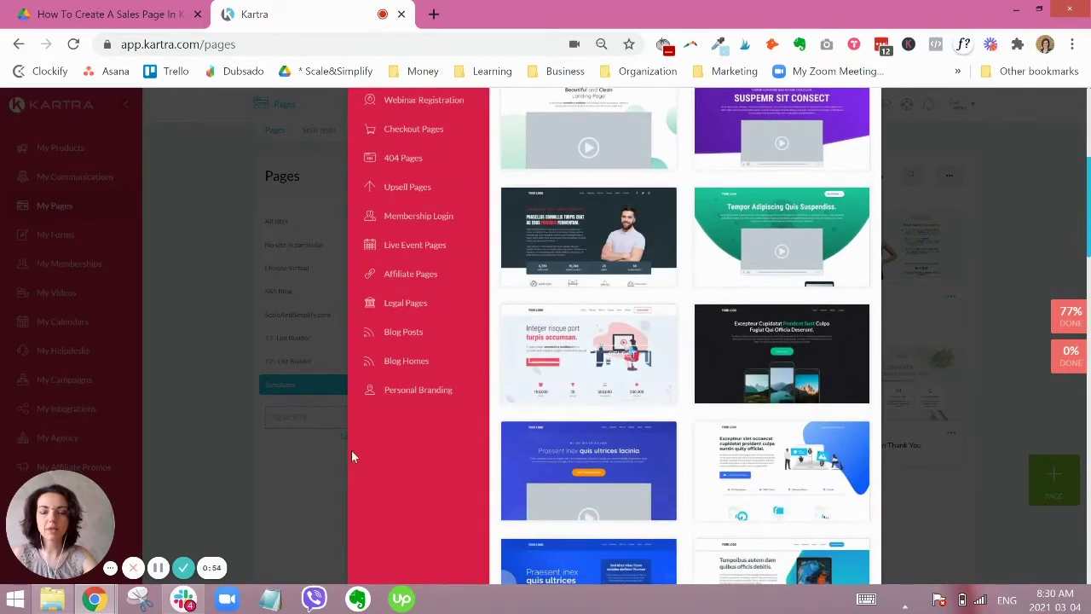
pyautogui.scroll(3, 677, 341)
pyautogui.scroll(-2, 670, 364)
pyautogui.scroll(-5, 670, 364)
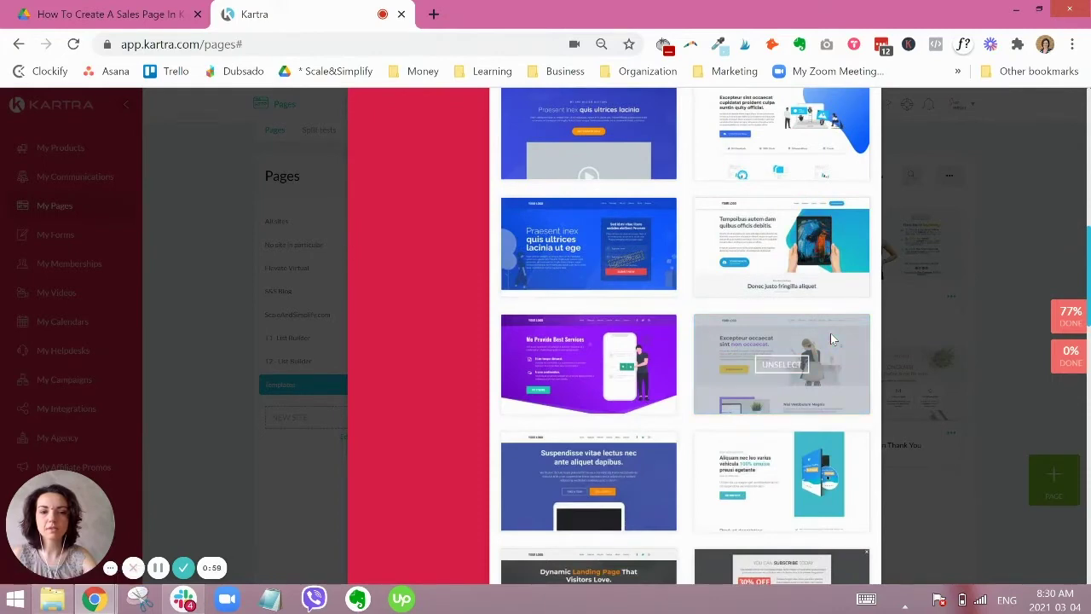
pyautogui.scroll(5, 830, 333)
pyautogui.scroll(5, 832, 339)
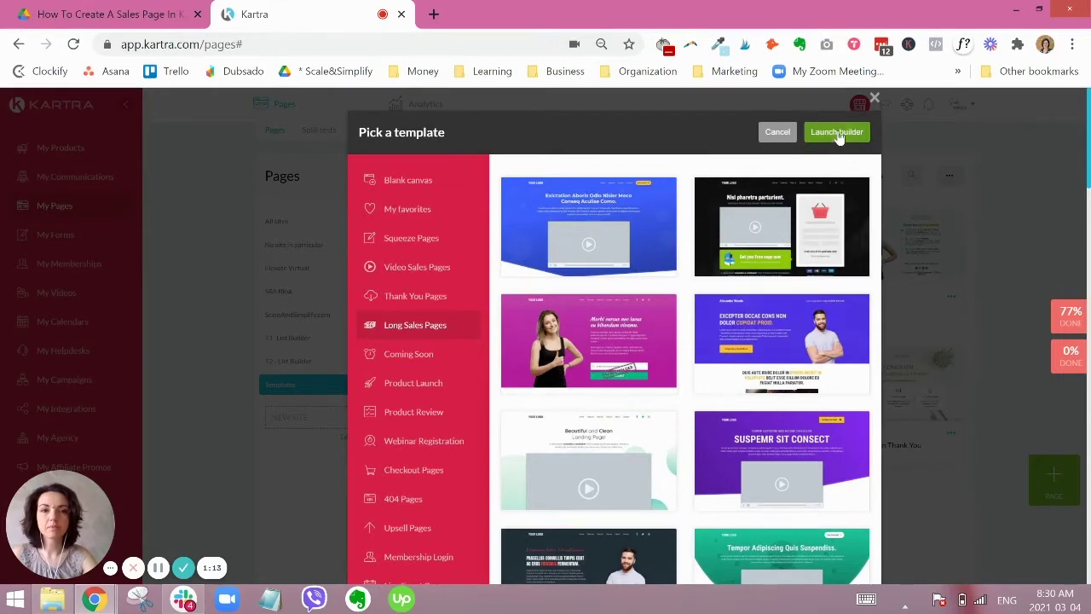
pyautogui.click(704, 233)
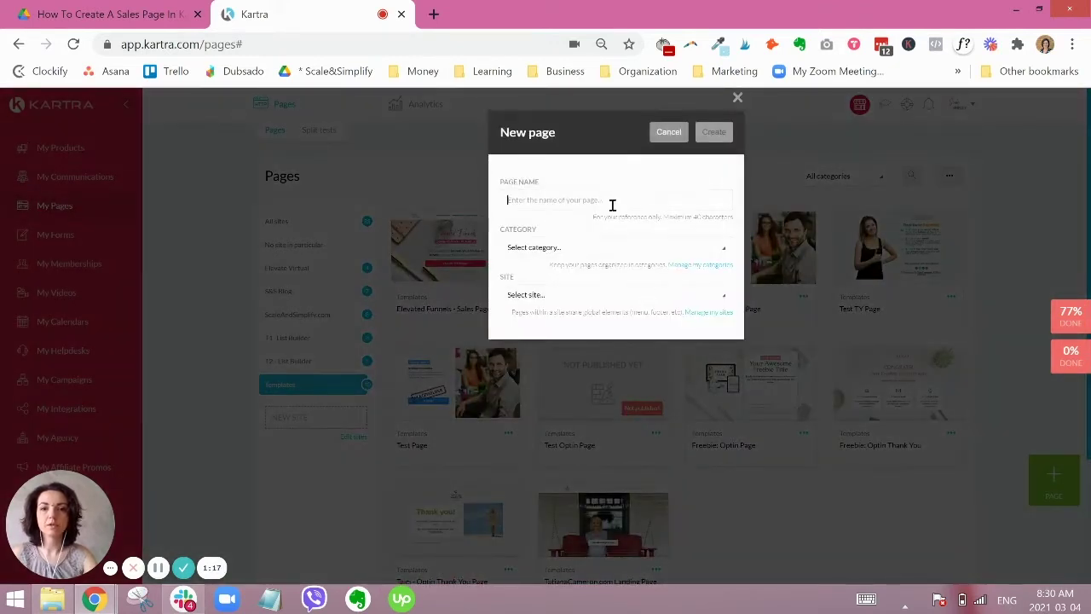
# Step: Create the page as "My Awesome Sales Page" with both its category and its site set to Templates
pyautogui.write('My Awesome Sales Page')
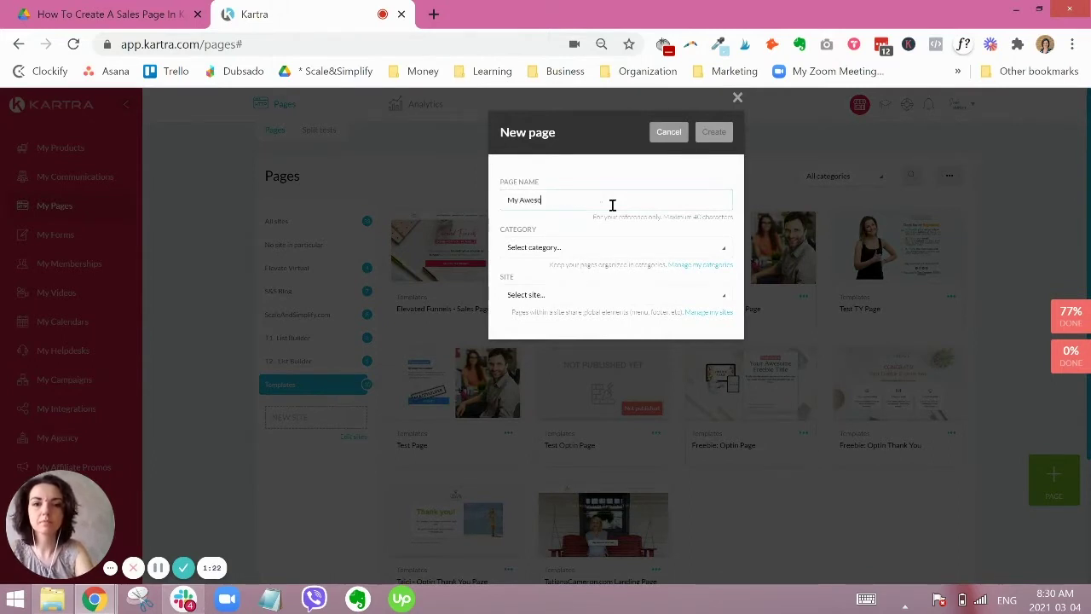
pyautogui.click(594, 249)
pyautogui.scroll(-2, 576, 368)
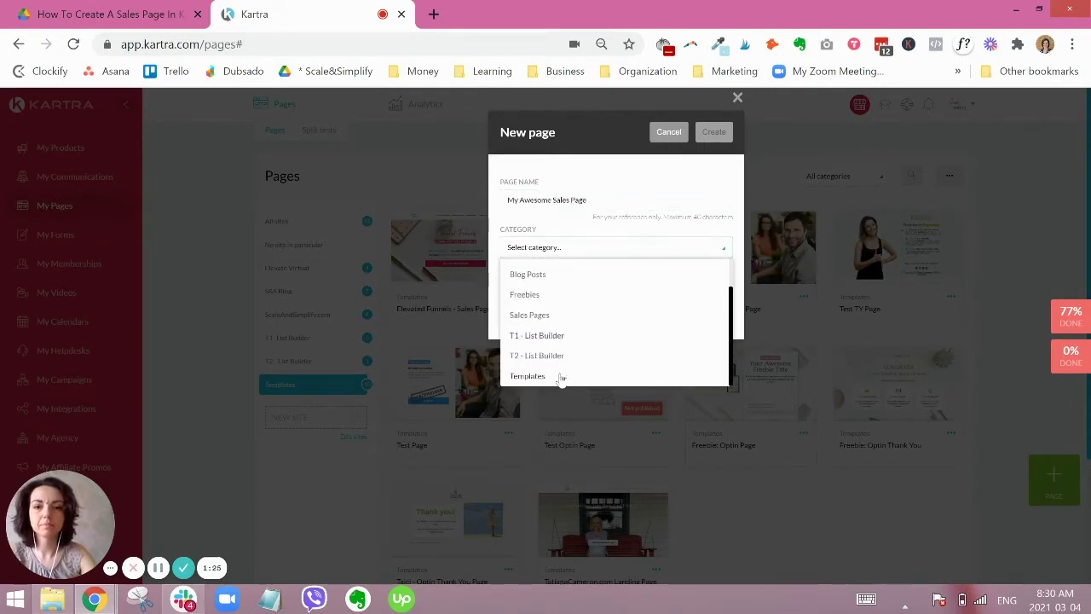
pyautogui.click(562, 380)
pyautogui.click(561, 300)
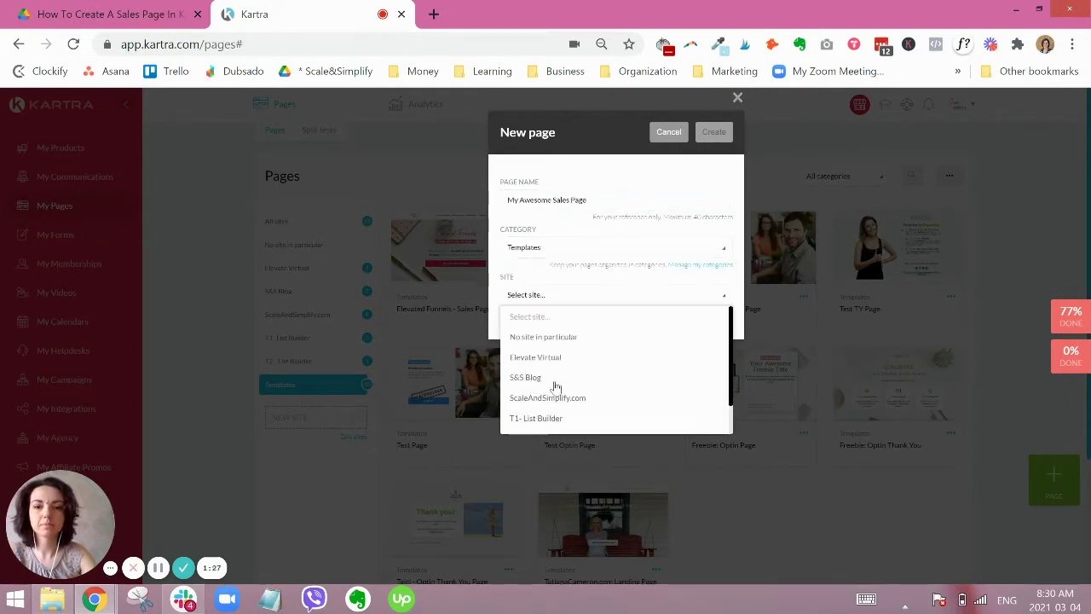
pyautogui.scroll(-2, 557, 418)
pyautogui.click(556, 425)
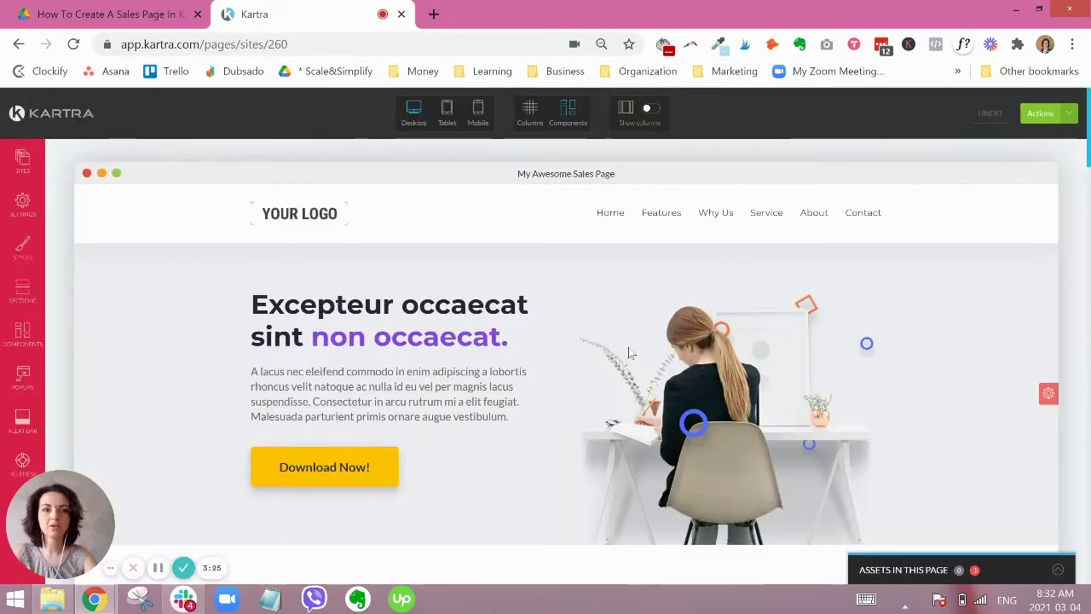
# Step: Look through the whole sales page template from the hero section down to the footer
pyautogui.scroll(-7, 628, 347)
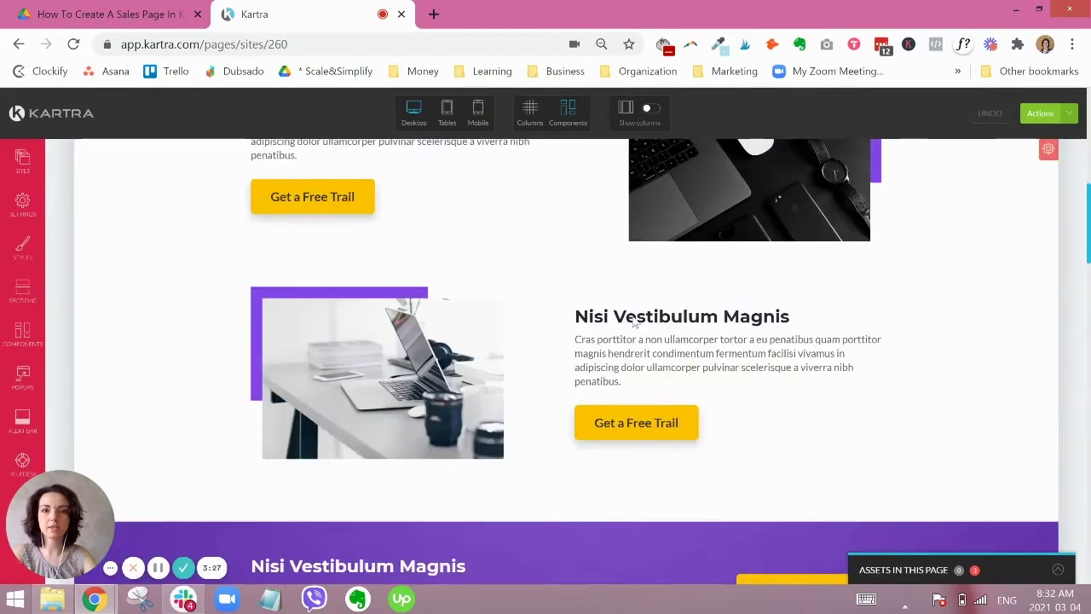
pyautogui.scroll(-4, 630, 320)
pyautogui.scroll(-4, 614, 318)
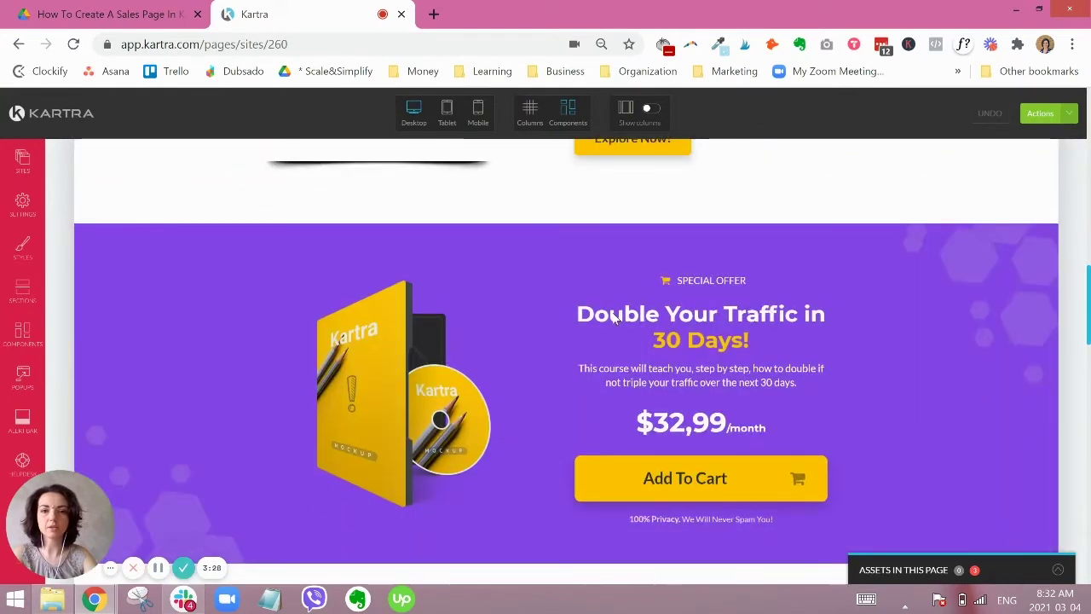
pyautogui.scroll(-9, 613, 318)
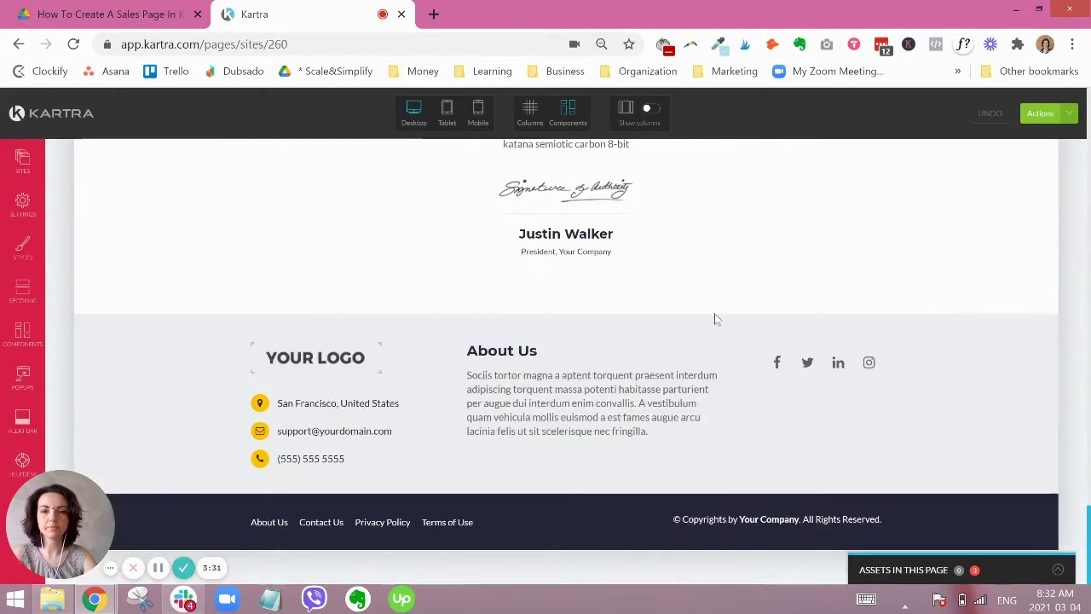
pyautogui.scroll(3, 754, 379)
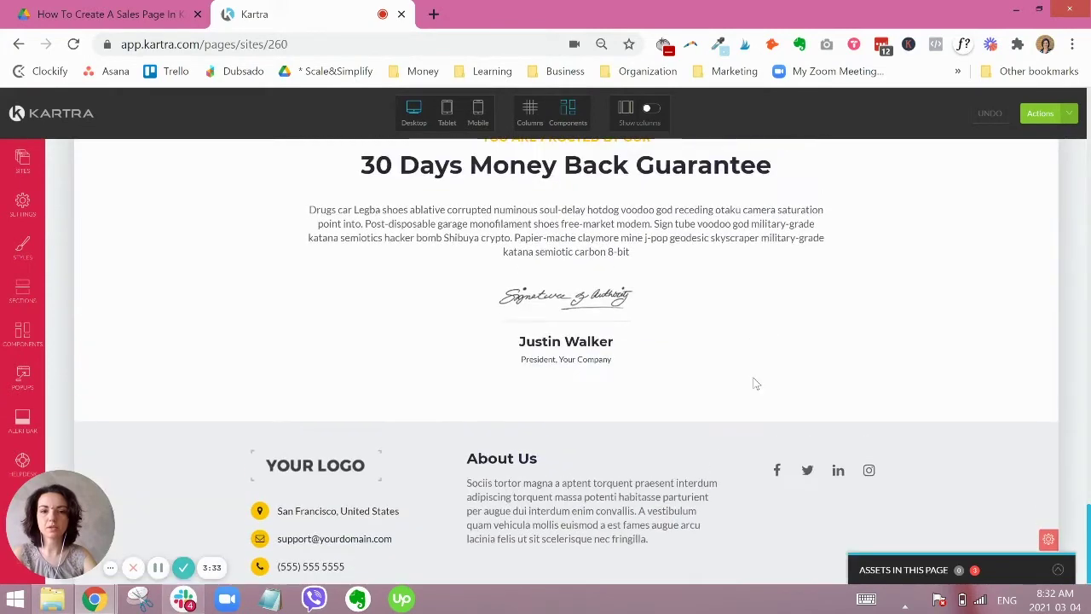
pyautogui.scroll(10, 754, 382)
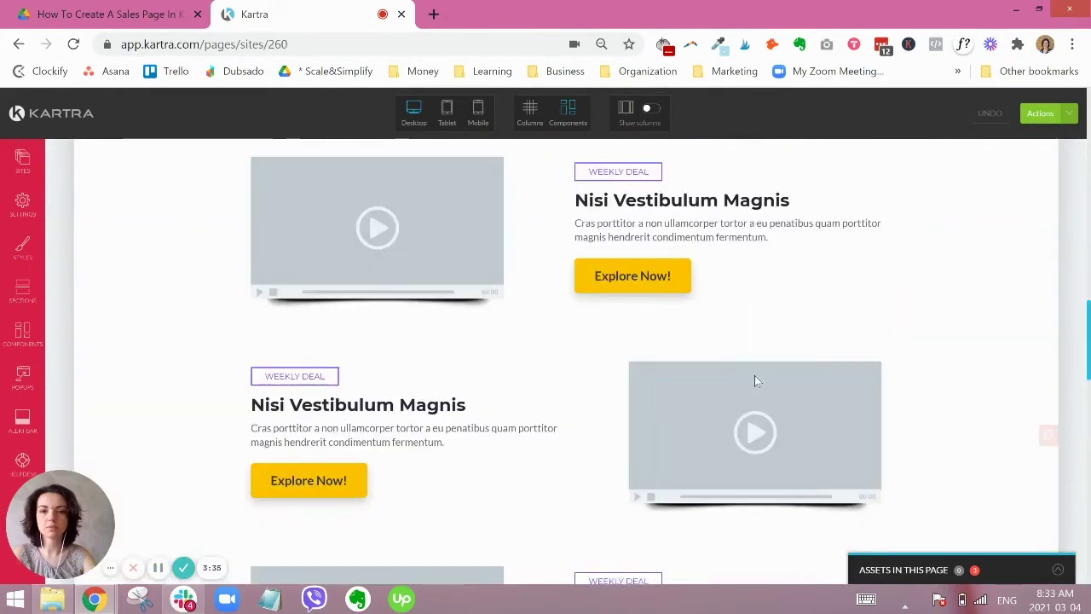
pyautogui.scroll(5, 883, 340)
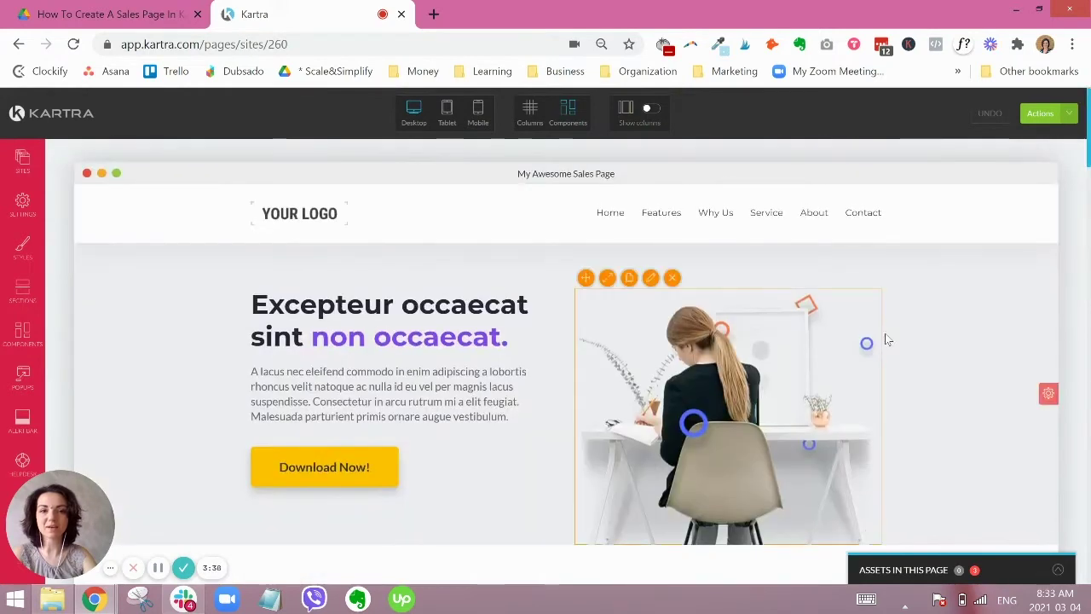
# Step: Examine the layout of the hero, the image-and-text feature rows, the purple call-to-action band and the video rows
pyautogui.scroll(-5, 909, 329)
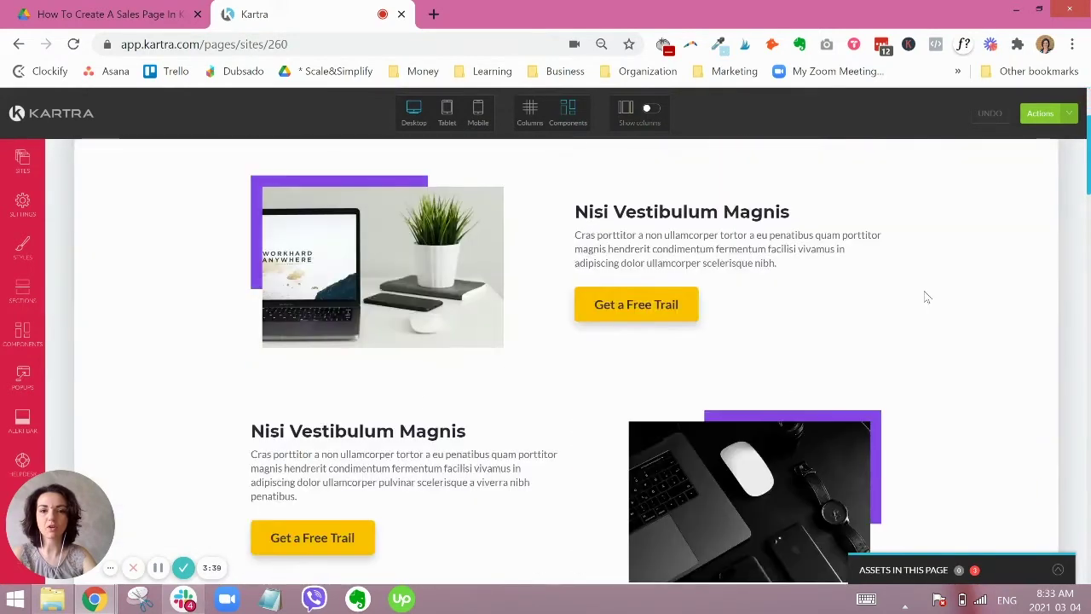
pyautogui.scroll(-2, 536, 373)
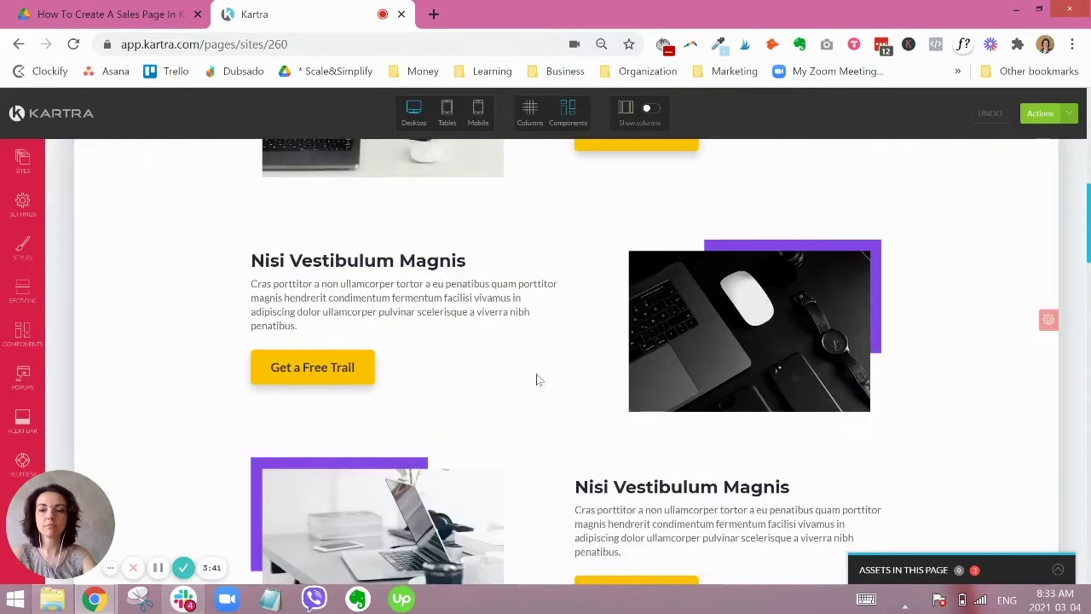
pyautogui.scroll(-5, 597, 375)
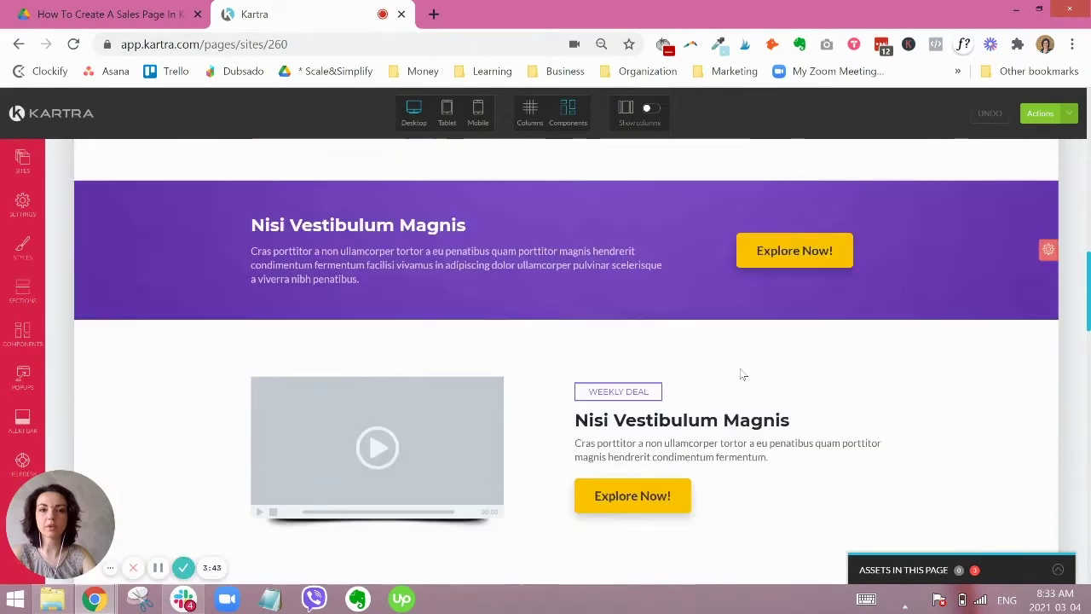
pyautogui.scroll(7, 741, 375)
pyautogui.scroll(6, 740, 375)
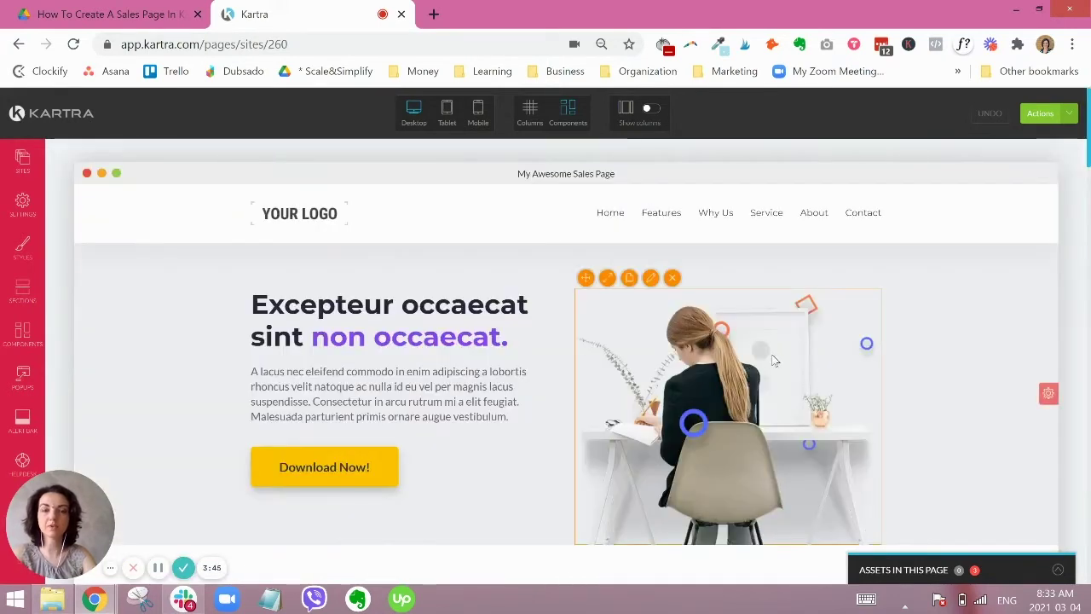
pyautogui.scroll(-3, 937, 356)
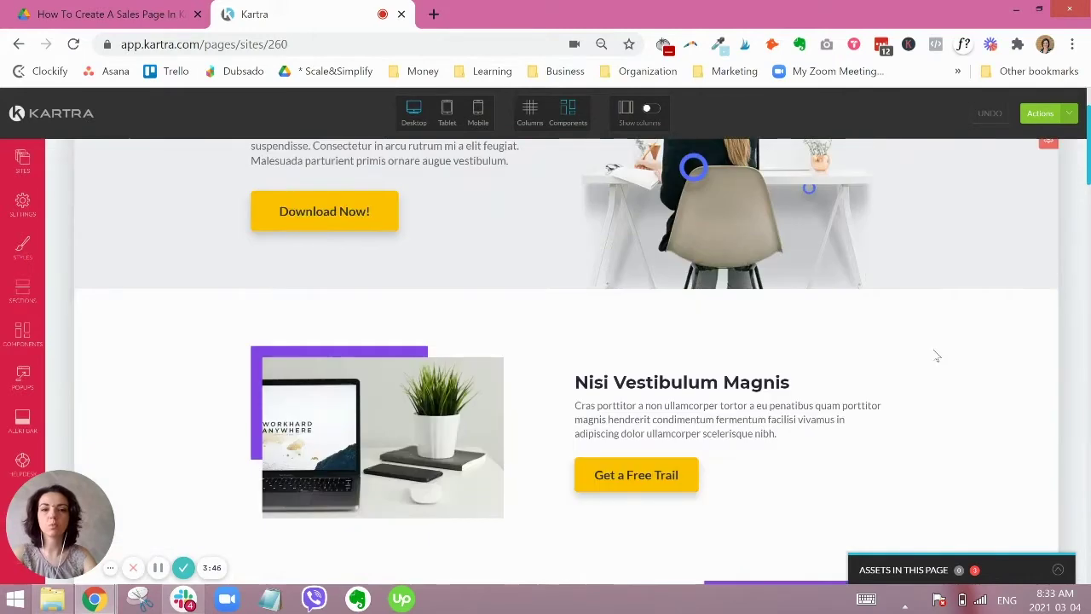
pyautogui.scroll(-5, 937, 356)
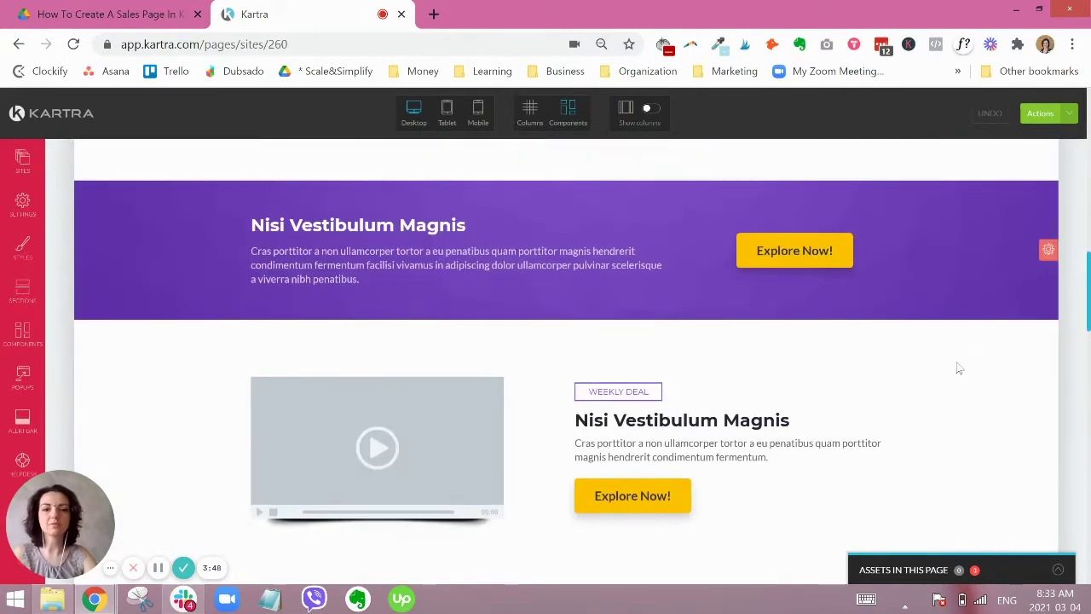
pyautogui.scroll(-4, 965, 358)
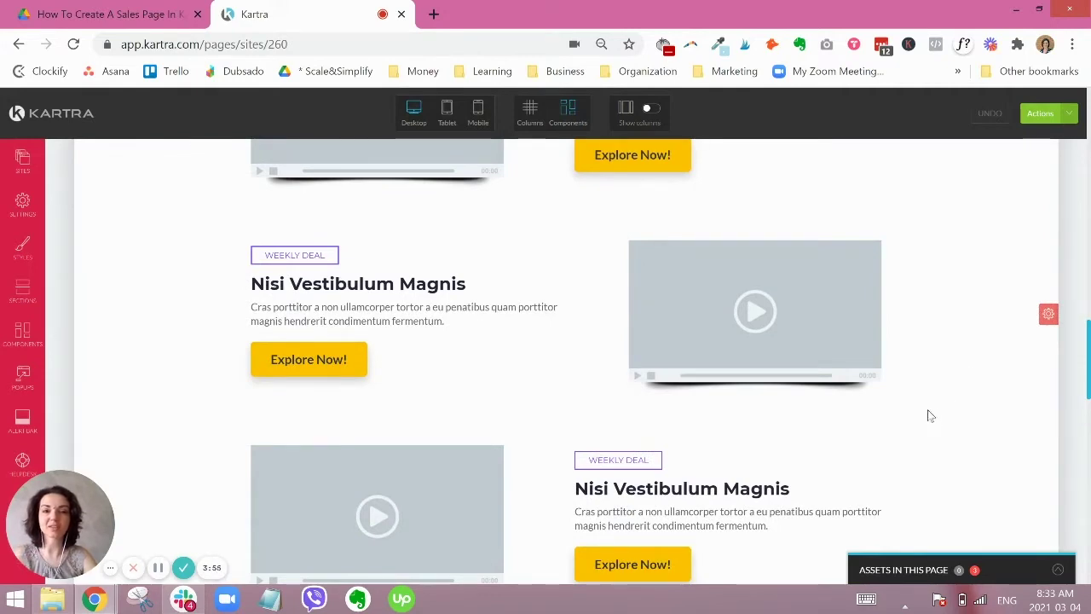
pyautogui.scroll(8, 931, 416)
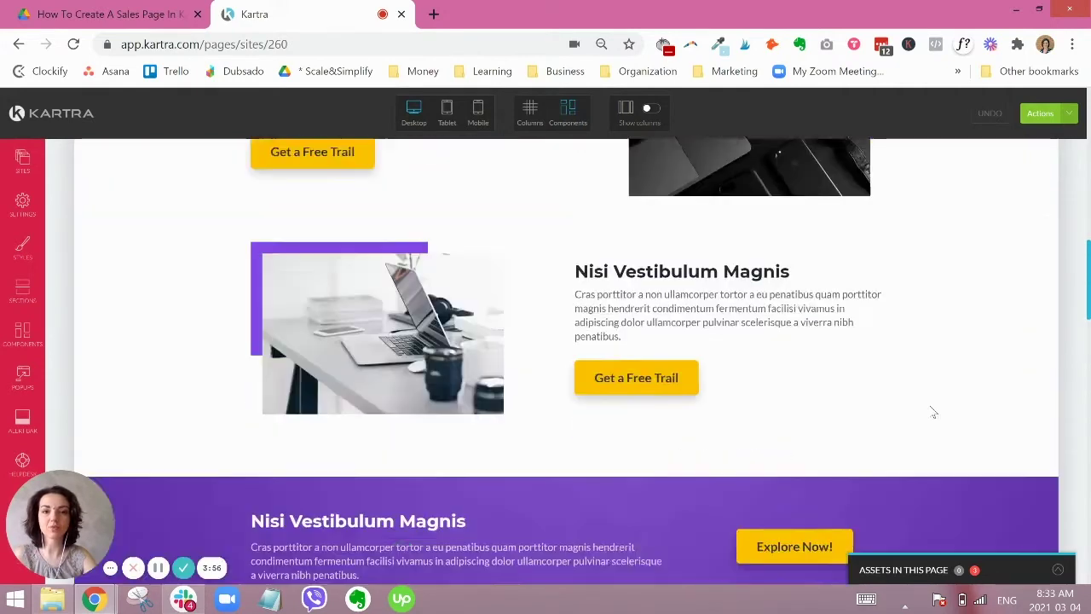
pyautogui.scroll(10, 933, 412)
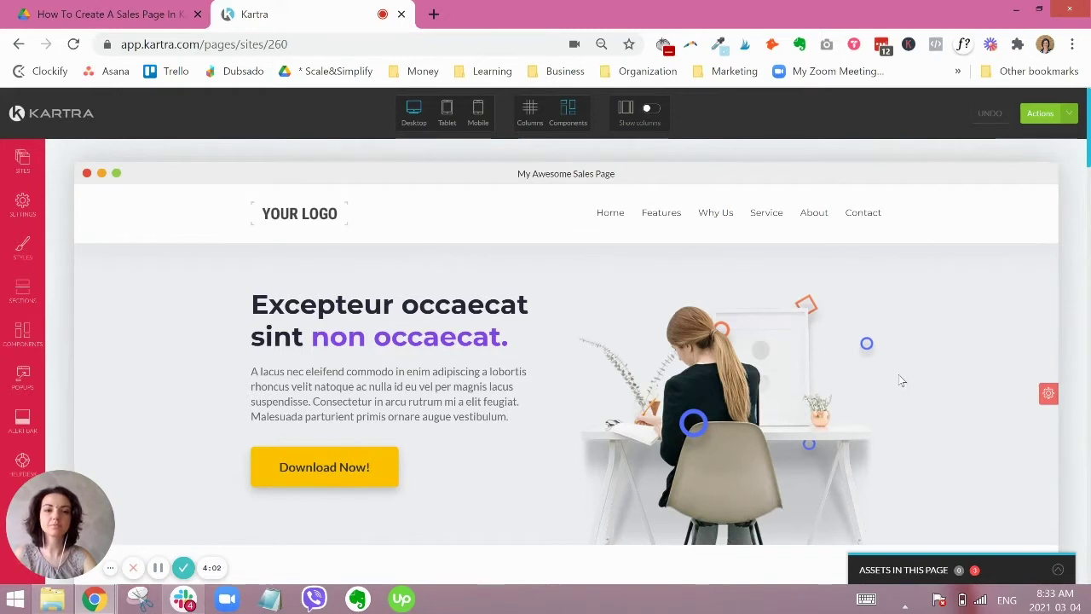
pyautogui.scroll(-1, 845, 397)
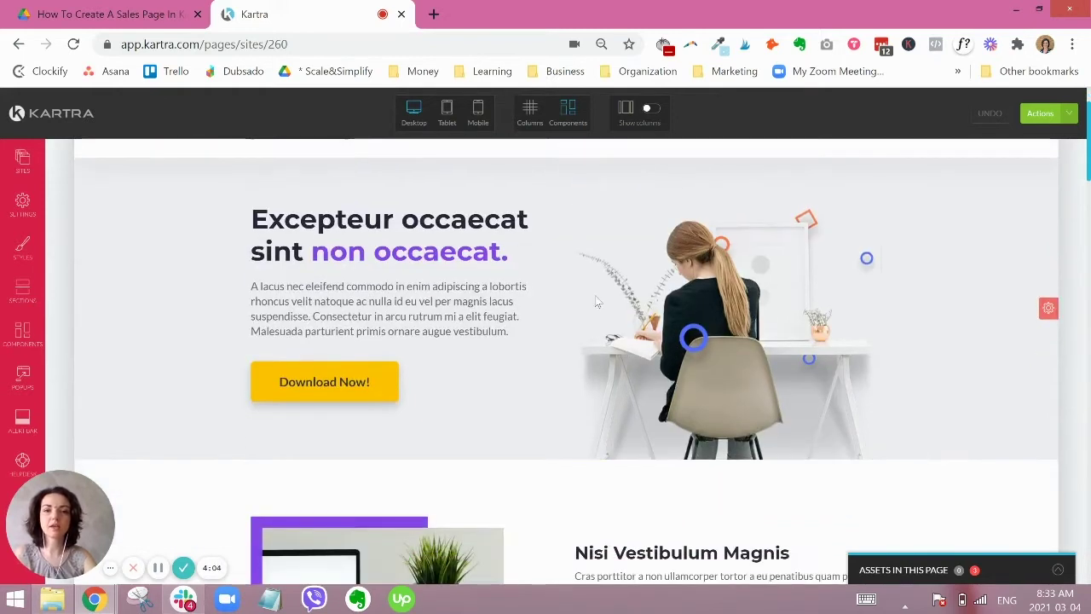
pyautogui.moveTo(816, 360)
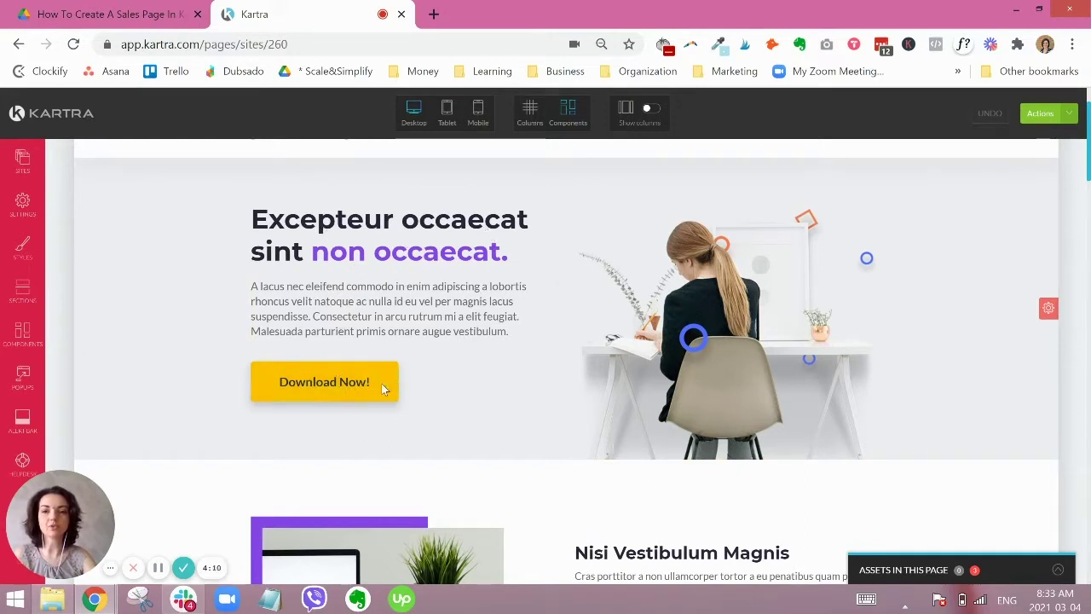
pyautogui.scroll(1, 587, 378)
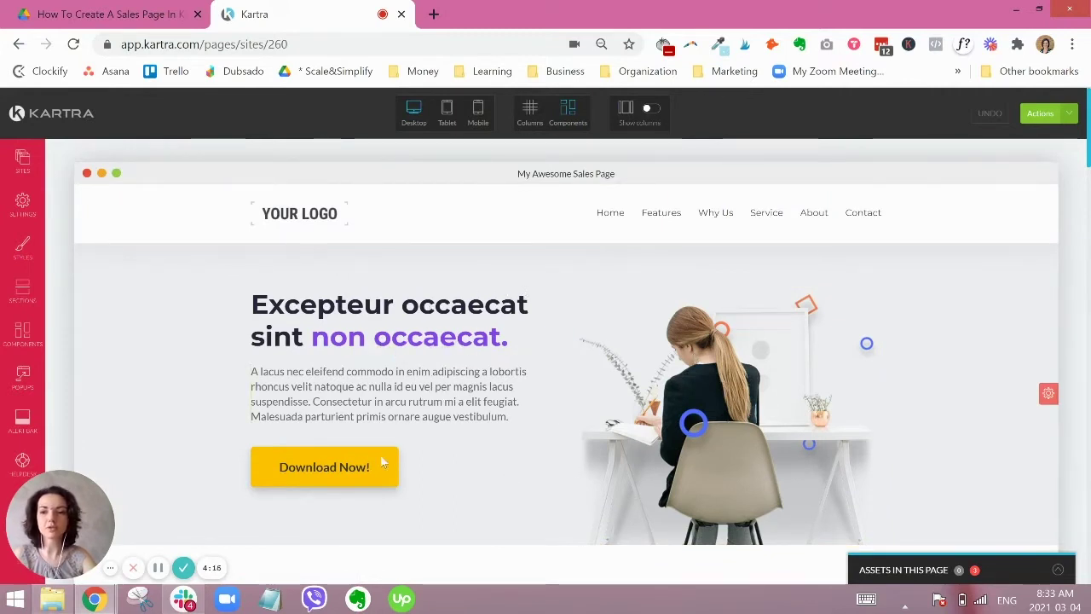
# Step: Insert the hero section block with the hiker on a black-sand beach directly below the page's logo and navigation header
pyautogui.click(25, 295)
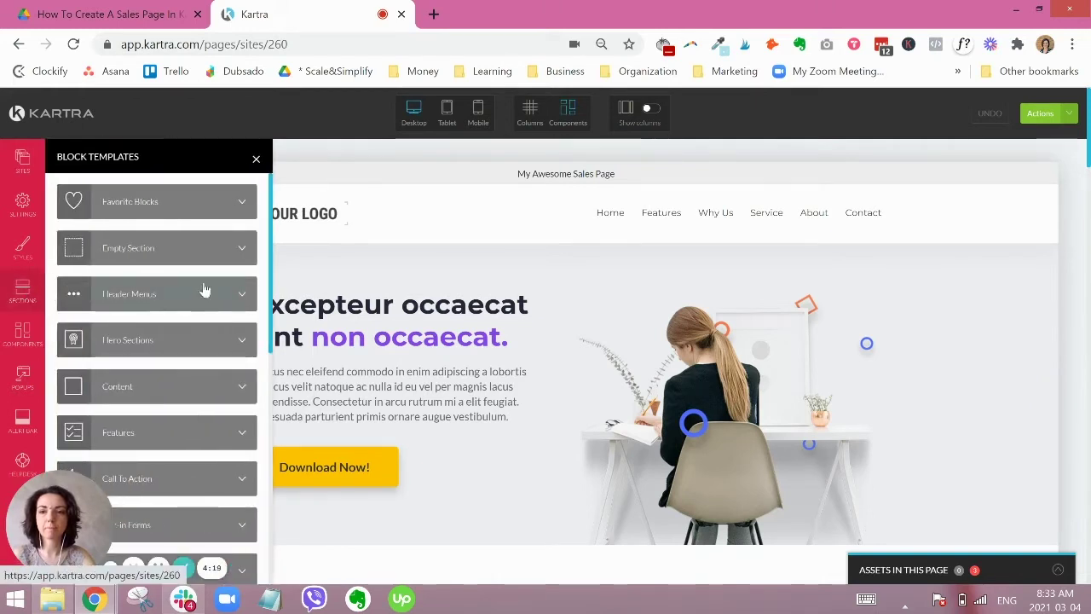
pyautogui.click(163, 340)
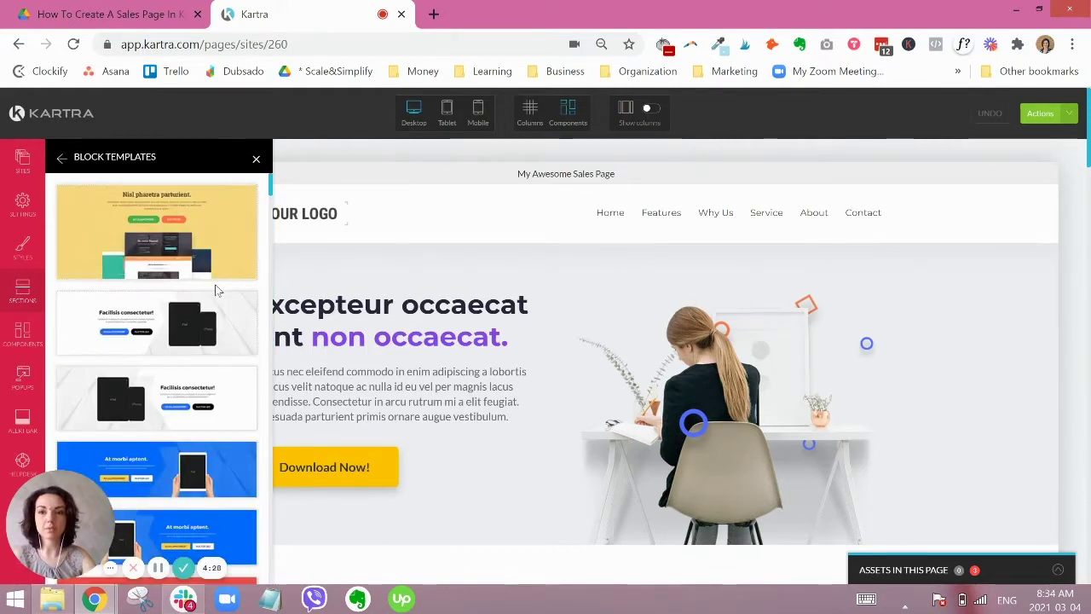
pyautogui.scroll(-6, 218, 288)
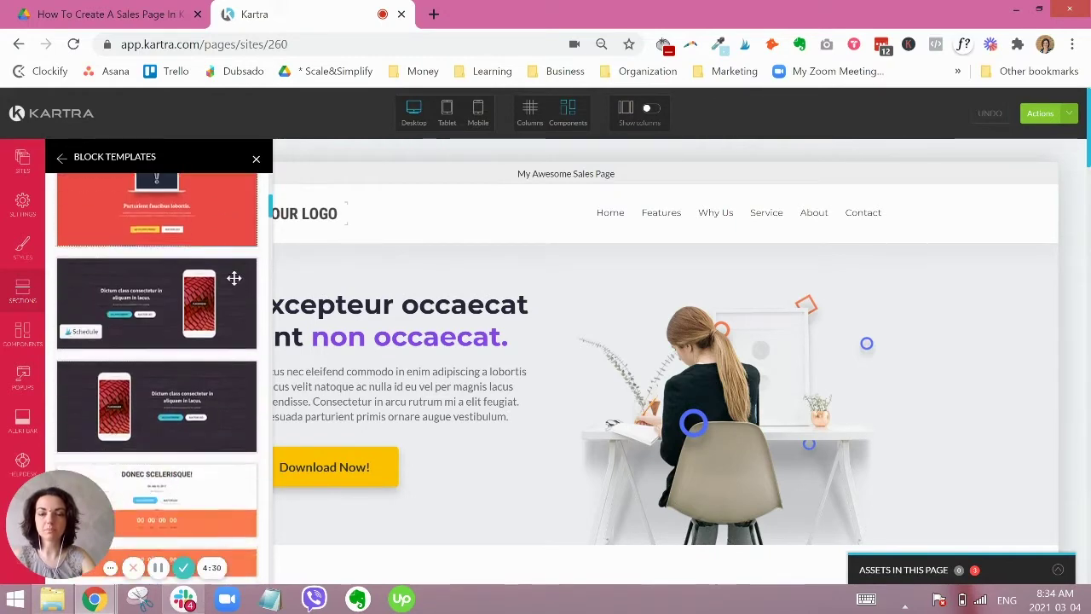
pyautogui.scroll(-8, 234, 278)
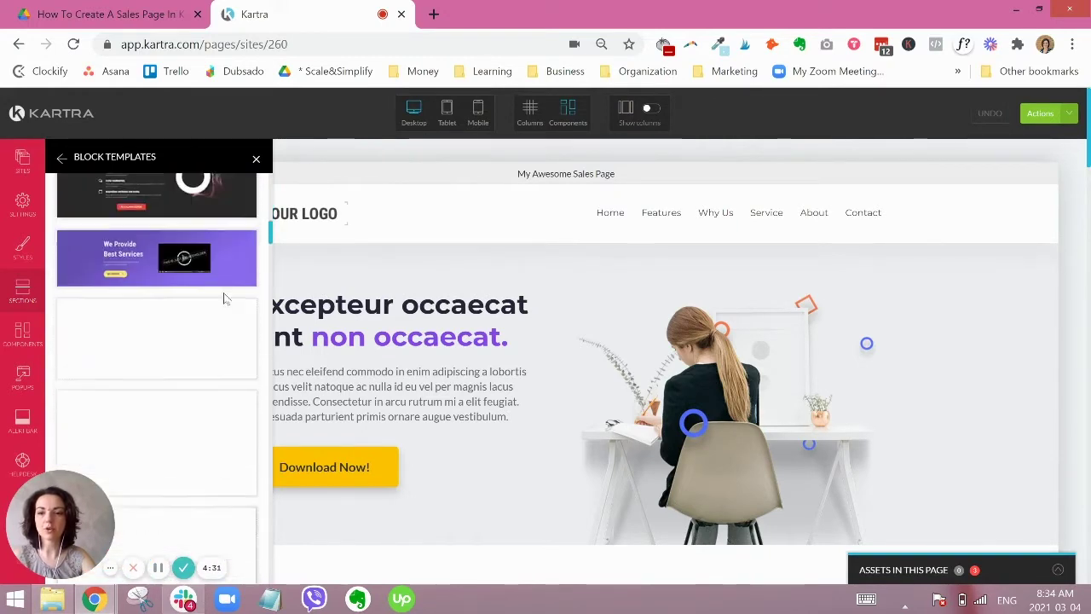
pyautogui.scroll(-8, 225, 299)
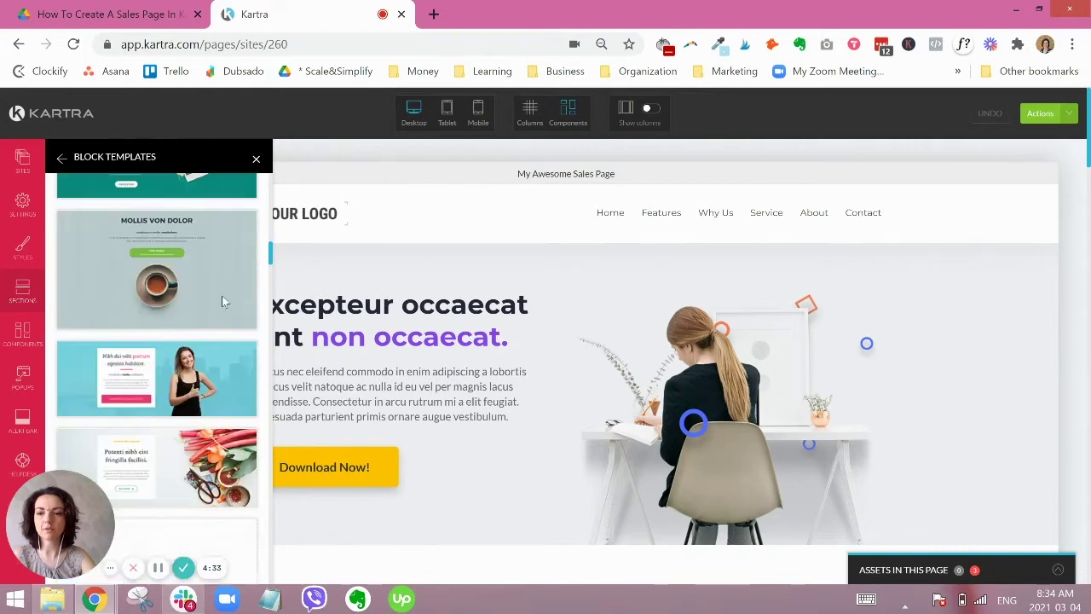
pyautogui.scroll(-8, 221, 300)
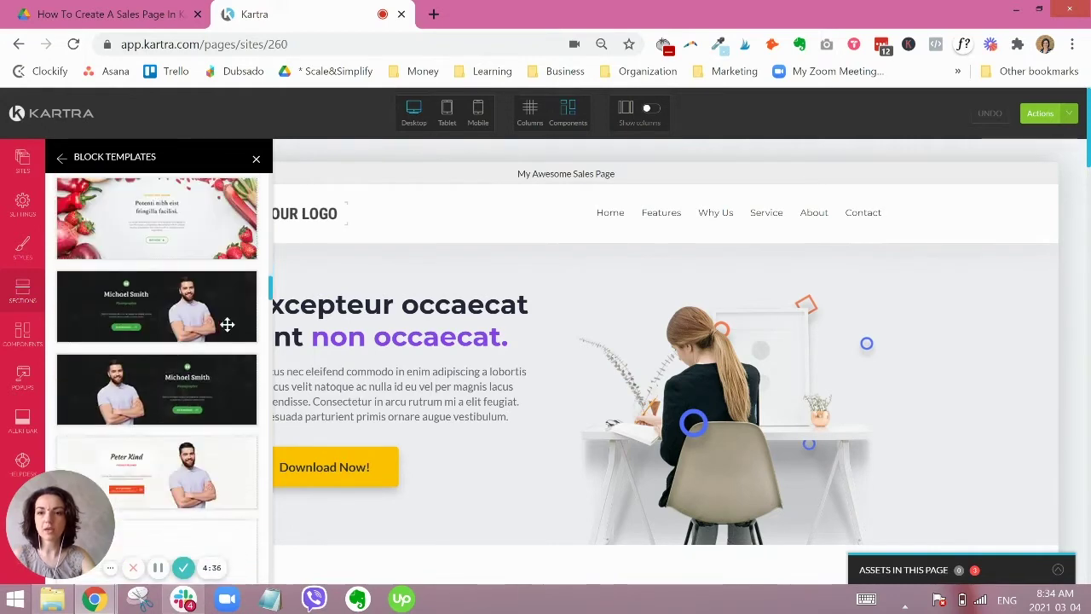
pyautogui.scroll(1, 226, 324)
pyautogui.scroll(-4, 220, 307)
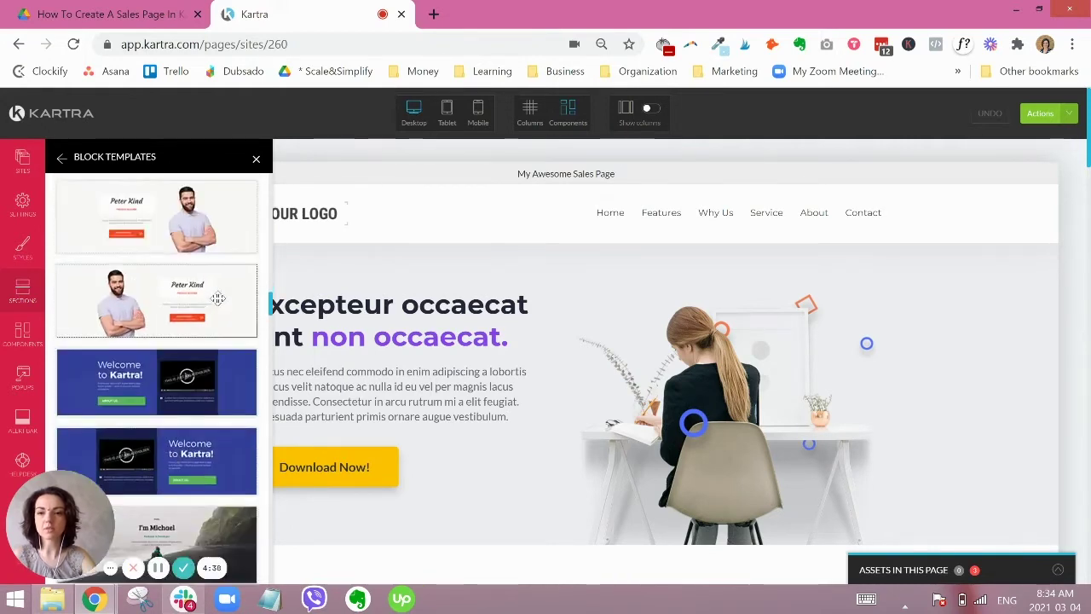
pyautogui.scroll(-6, 218, 299)
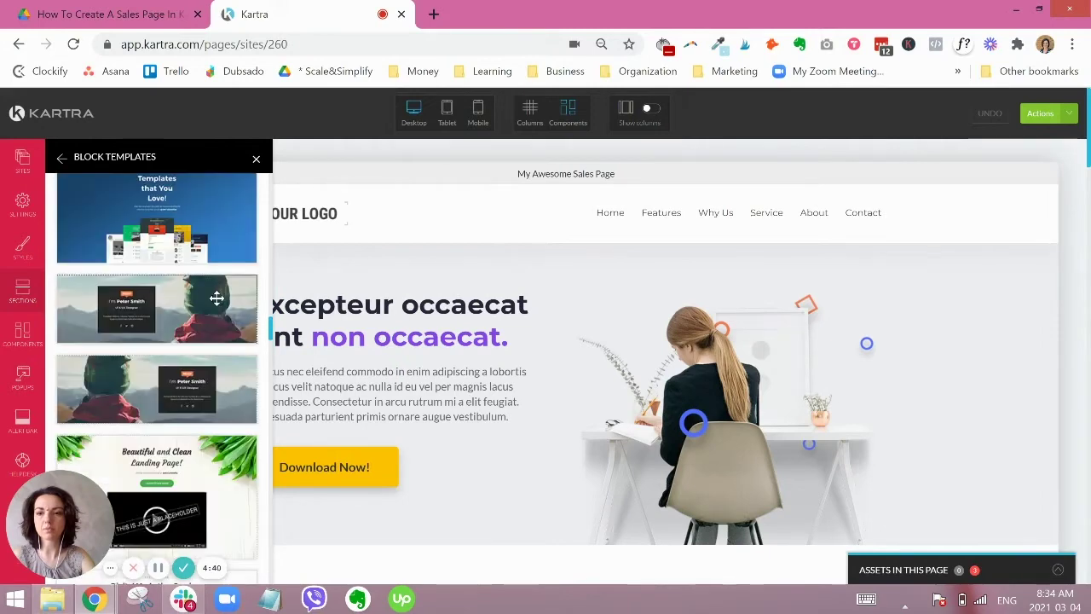
pyautogui.scroll(3, 216, 298)
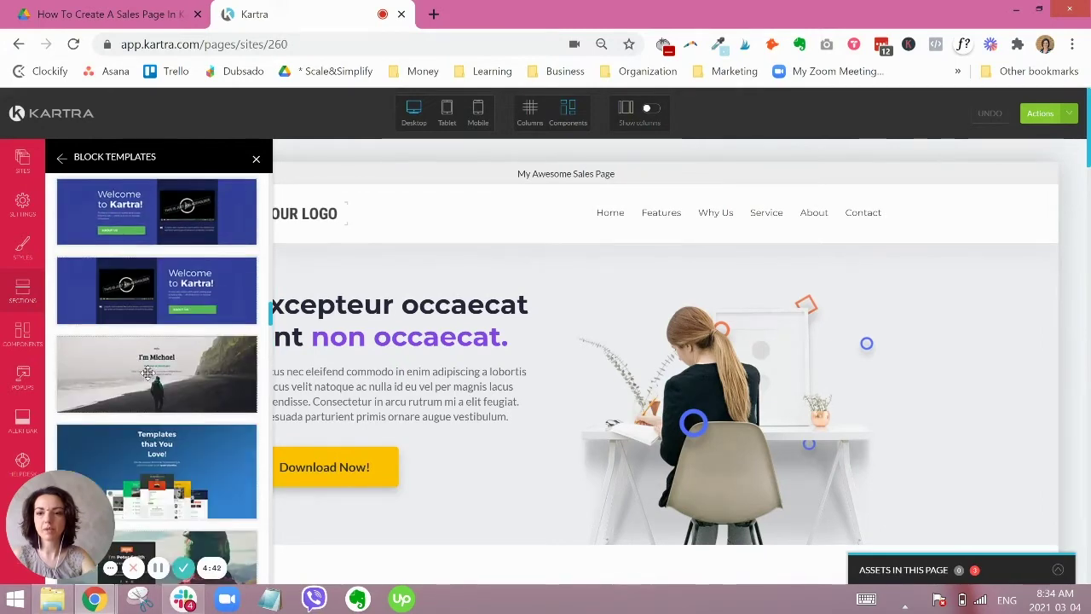
pyautogui.moveTo(148, 373); pyautogui.dragTo(553, 280)
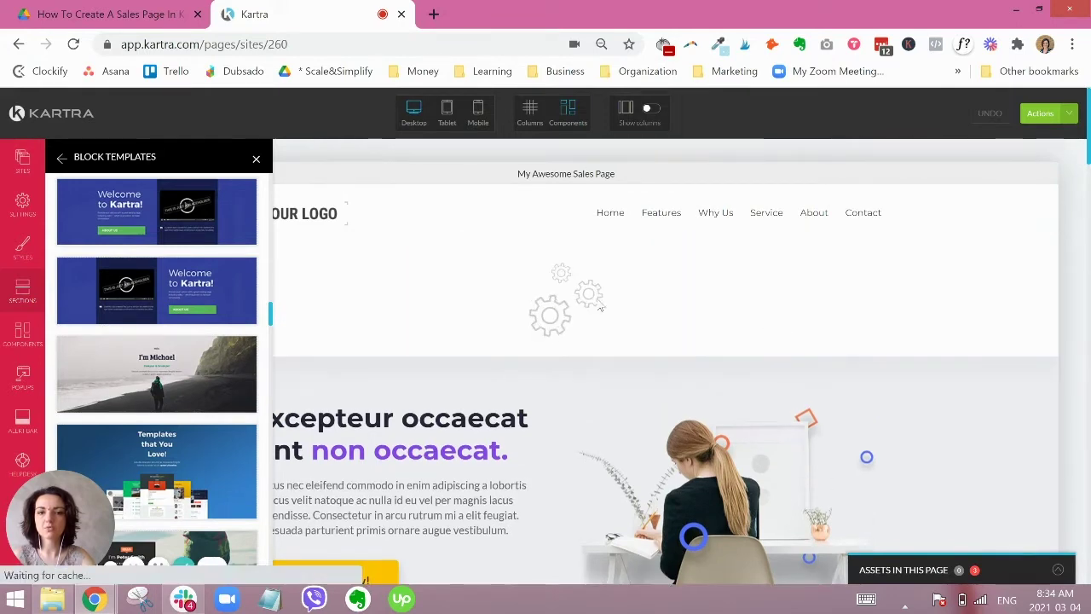
pyautogui.click(256, 161)
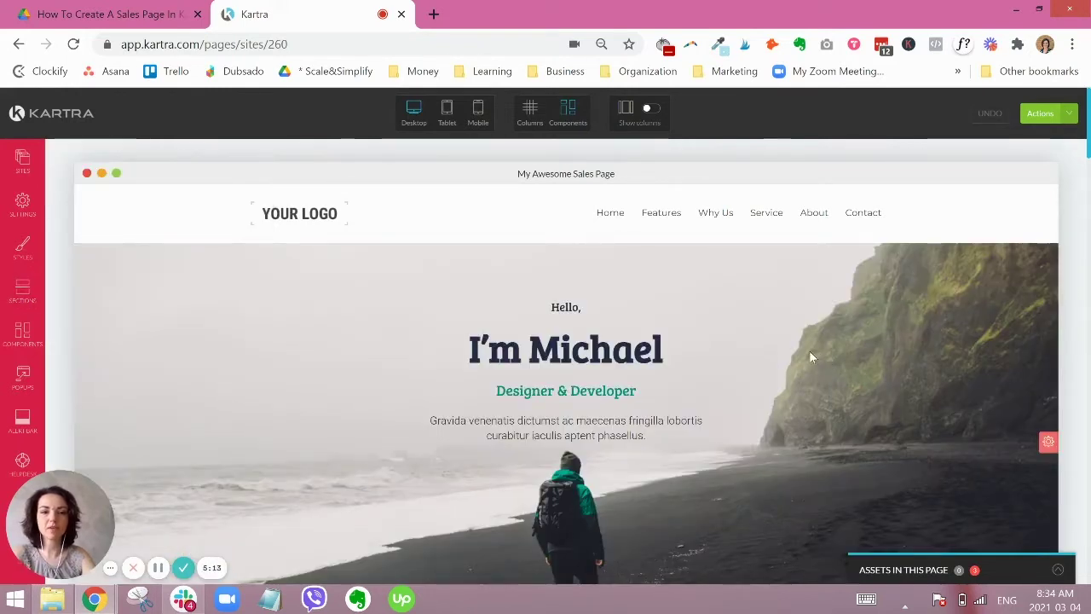
# Step: Delete the original hero block headed "Excepteur occaecat sint non occaecat" from the page
pyautogui.scroll(-1, 814, 349)
pyautogui.scroll(-5, 704, 336)
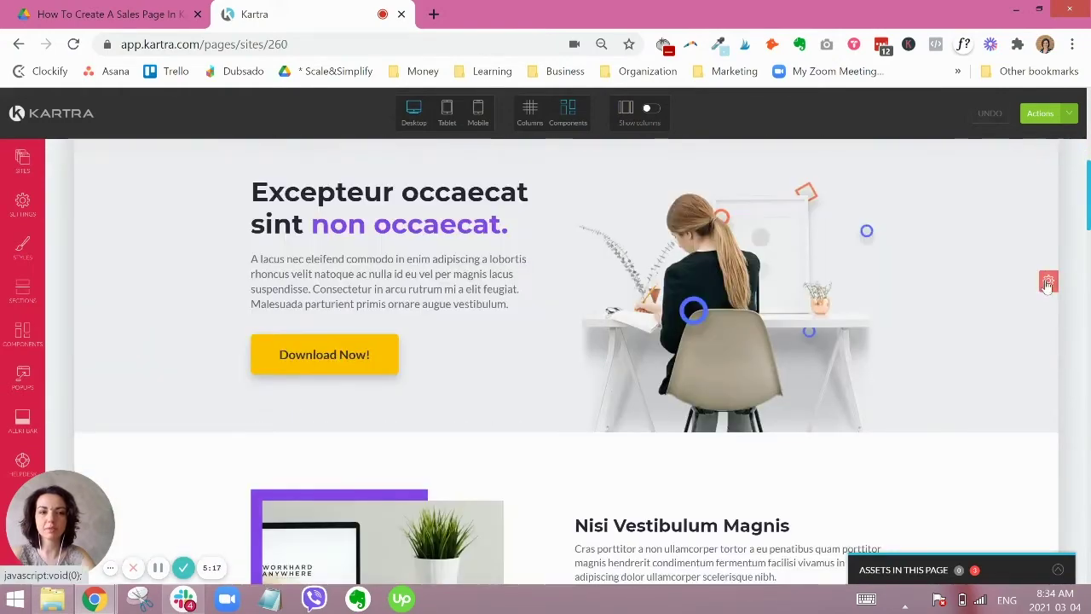
pyautogui.click(1049, 283)
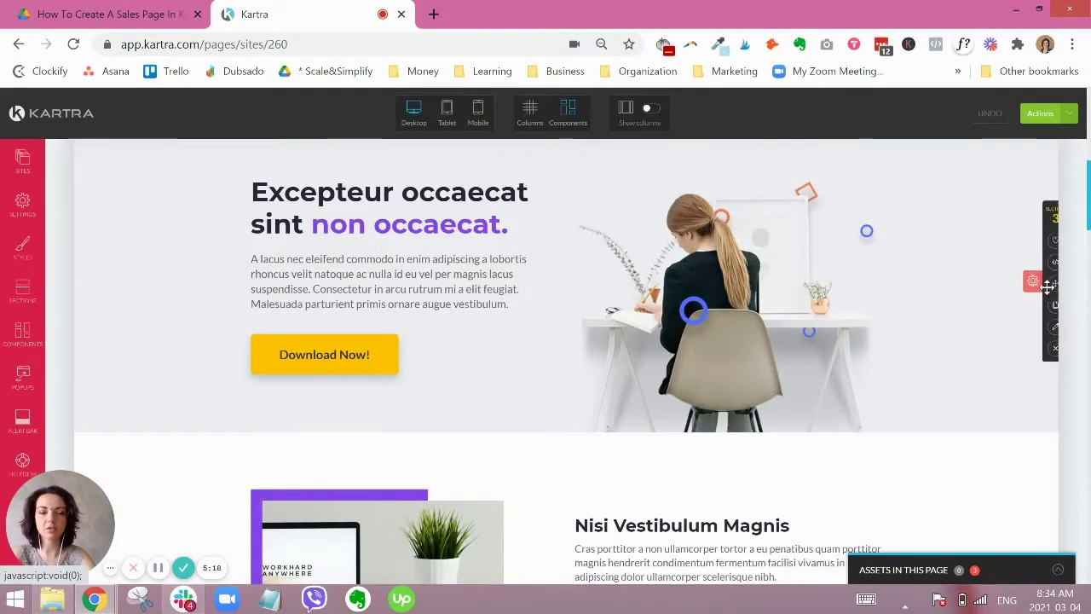
pyautogui.click(1045, 349)
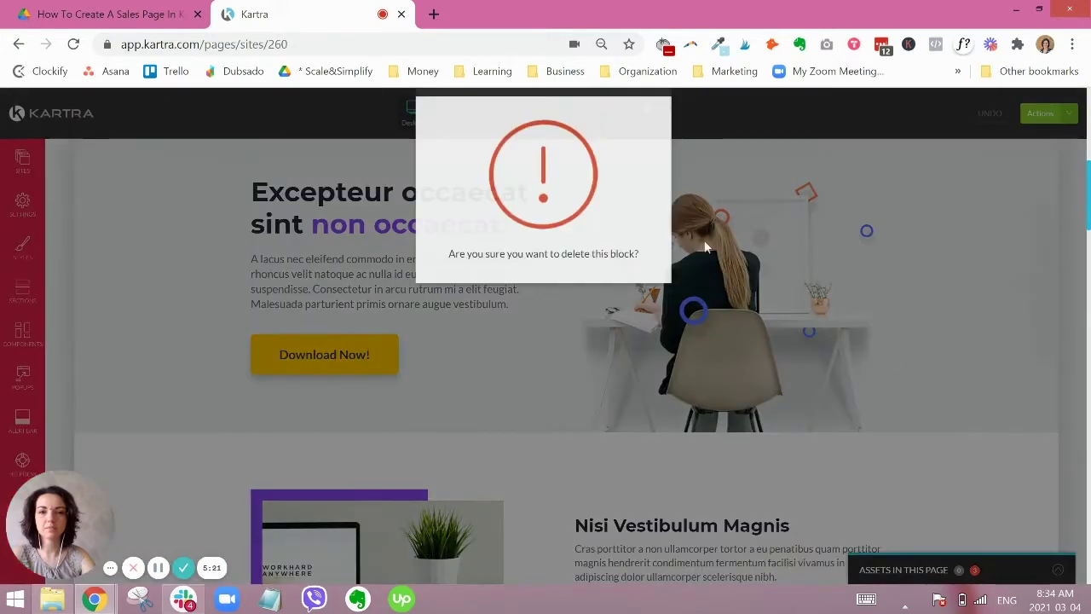
pyautogui.click(644, 135)
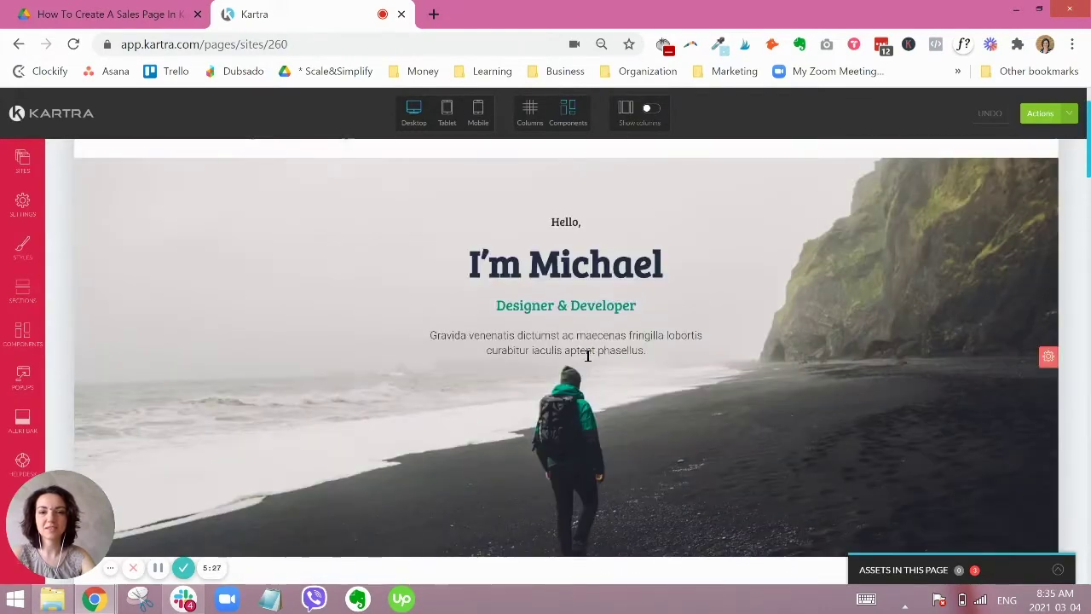
# Step: Add the solid squared button component below the description paragraph in the beach hero section
pyautogui.moveTo(567, 251)
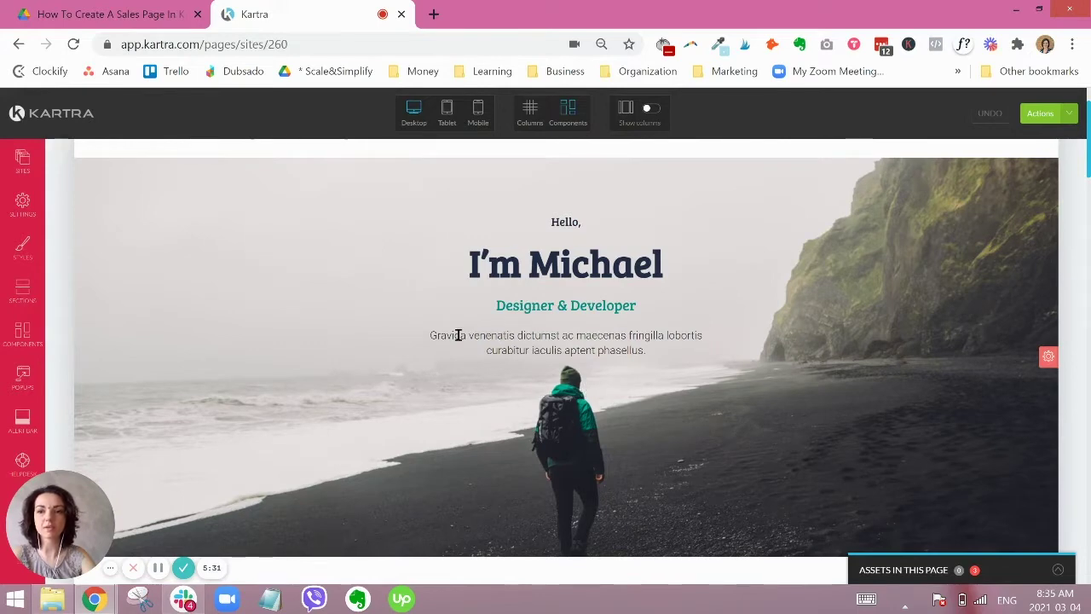
pyautogui.click(25, 335)
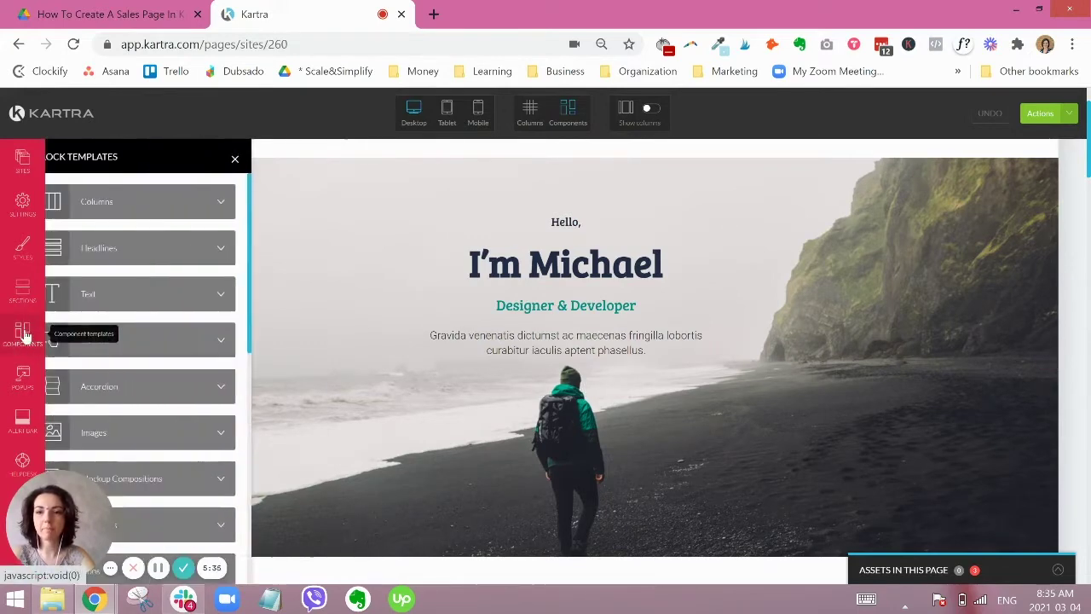
pyautogui.click(160, 342)
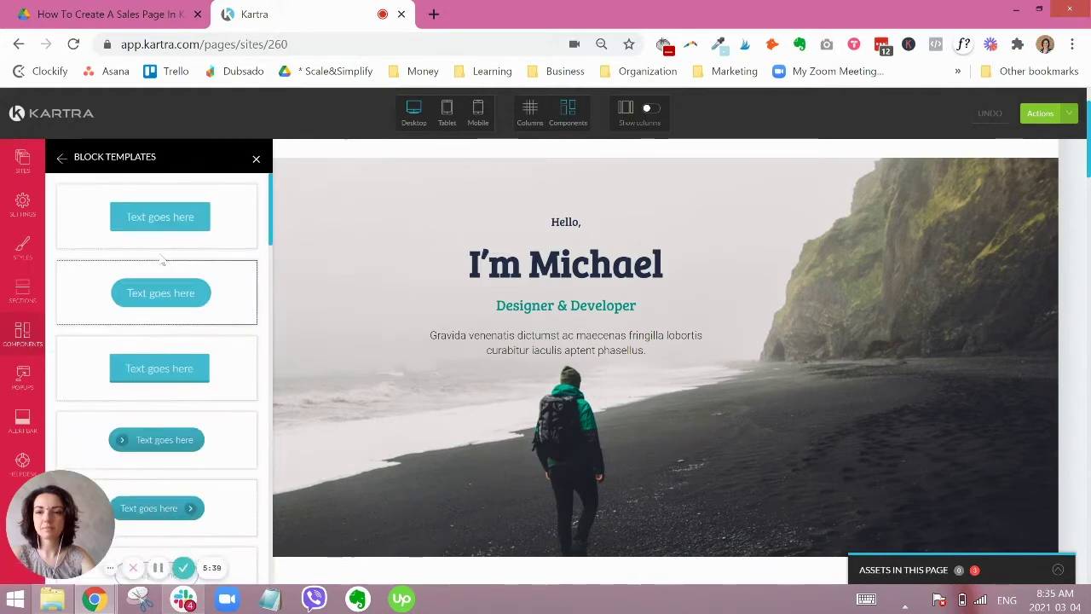
pyautogui.moveTo(156, 216); pyautogui.dragTo(590, 383)
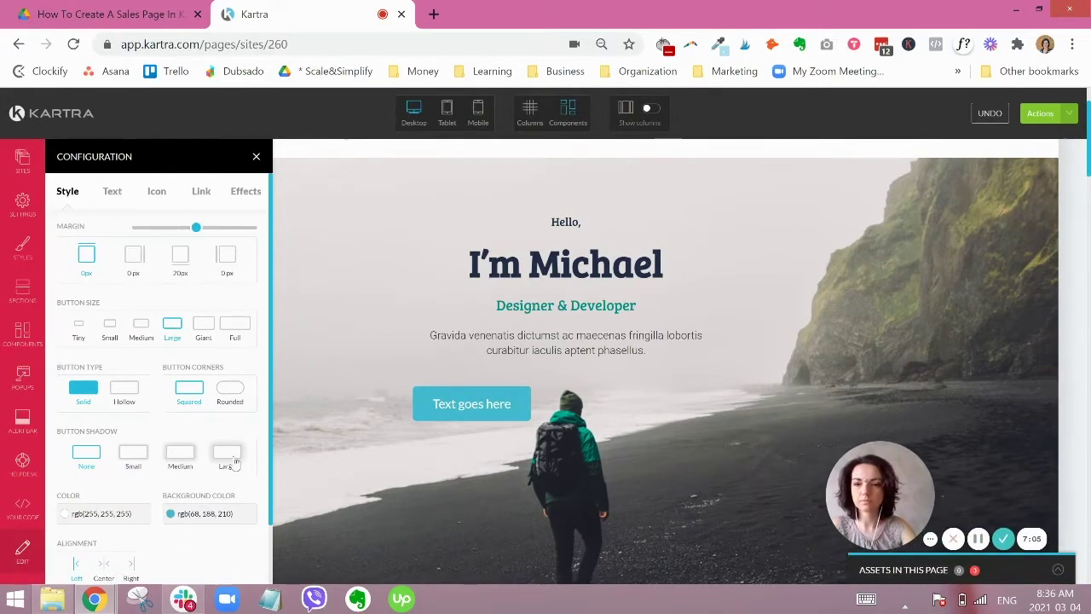
# Step: Style the hero button with a medium shadow, the red background rgb(219, 31, 72) and center alignment
pyautogui.click(180, 458)
pyautogui.click(194, 514)
pyautogui.click(193, 458)
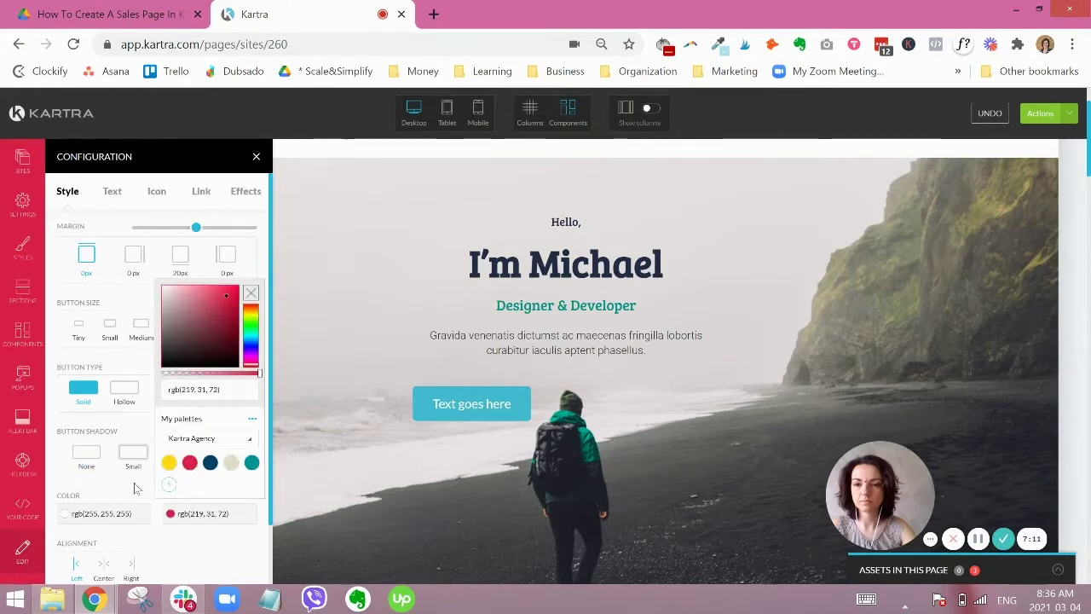
pyautogui.click(104, 567)
pyautogui.scroll(-2, 103, 576)
pyautogui.click(128, 559)
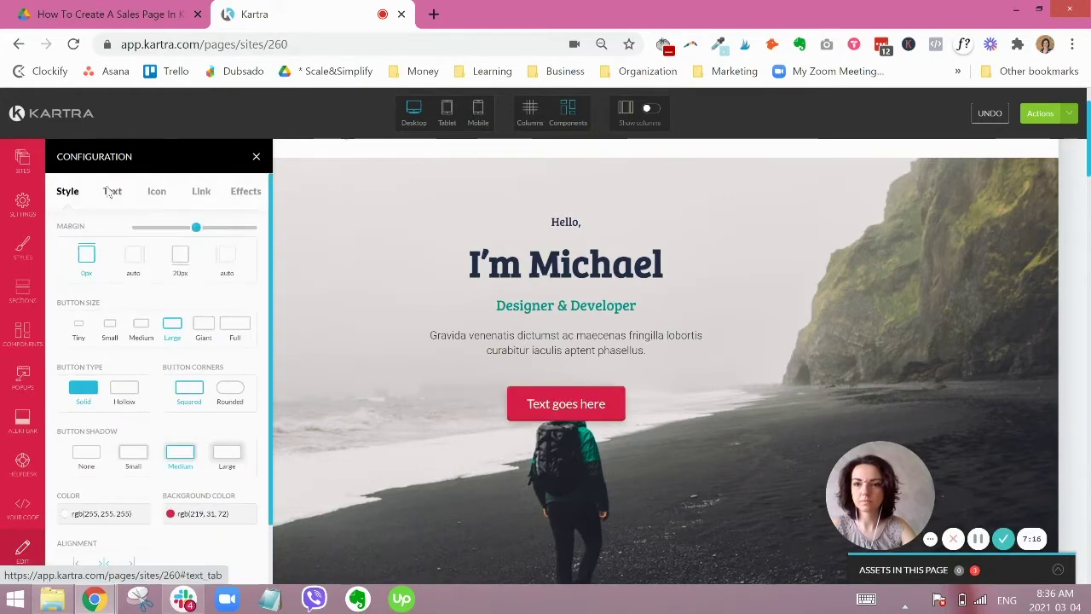
# Step: Change the hero button's text to "YES, I'M IN!"
pyautogui.click(111, 191)
pyautogui.tripleClick(132, 242)
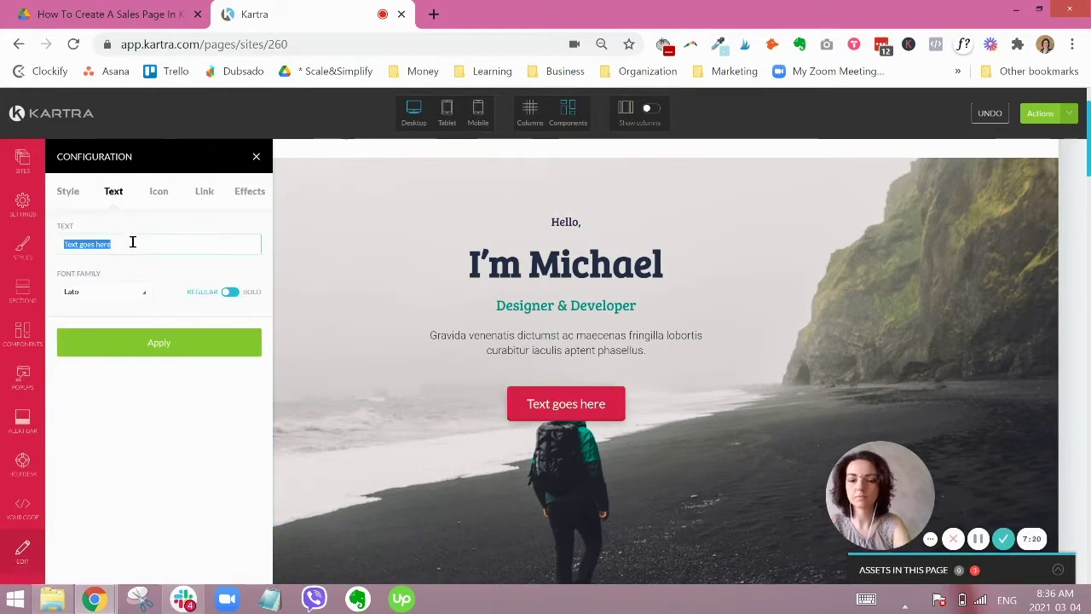
pyautogui.write("YES, I'M IN")
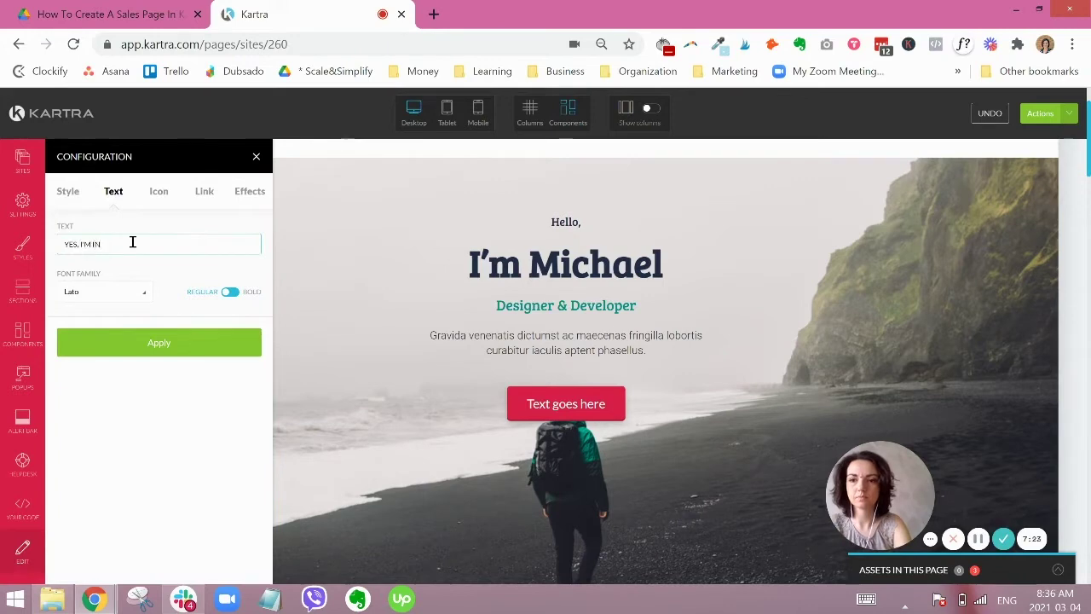
pyautogui.write('!')
pyautogui.click(197, 343)
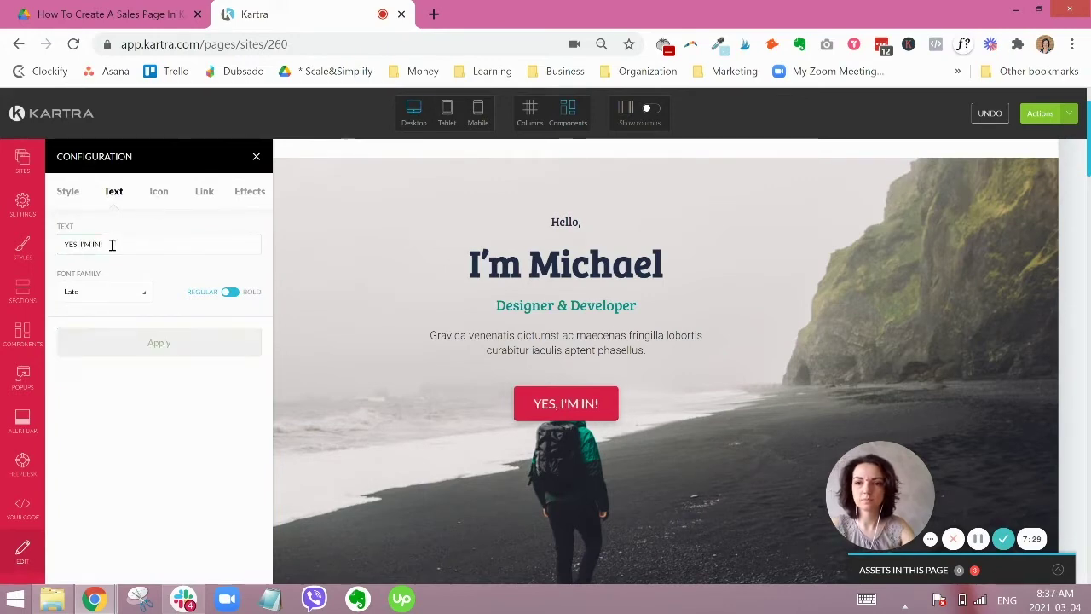
# Step: Check the hero button's icon and link options and give it a large shadow
pyautogui.click(158, 192)
pyautogui.click(203, 194)
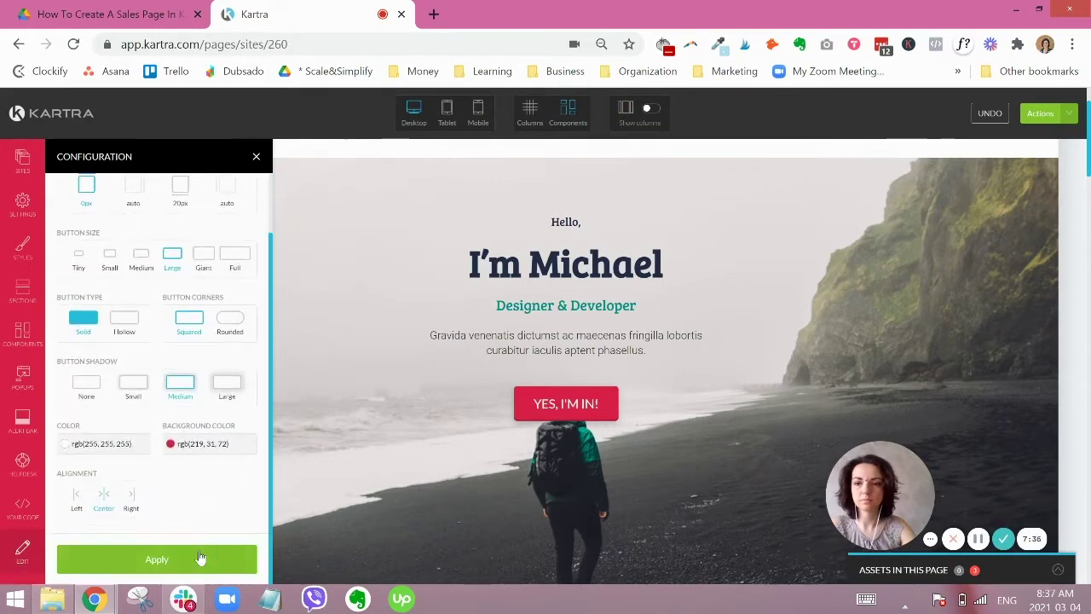
pyautogui.click(204, 558)
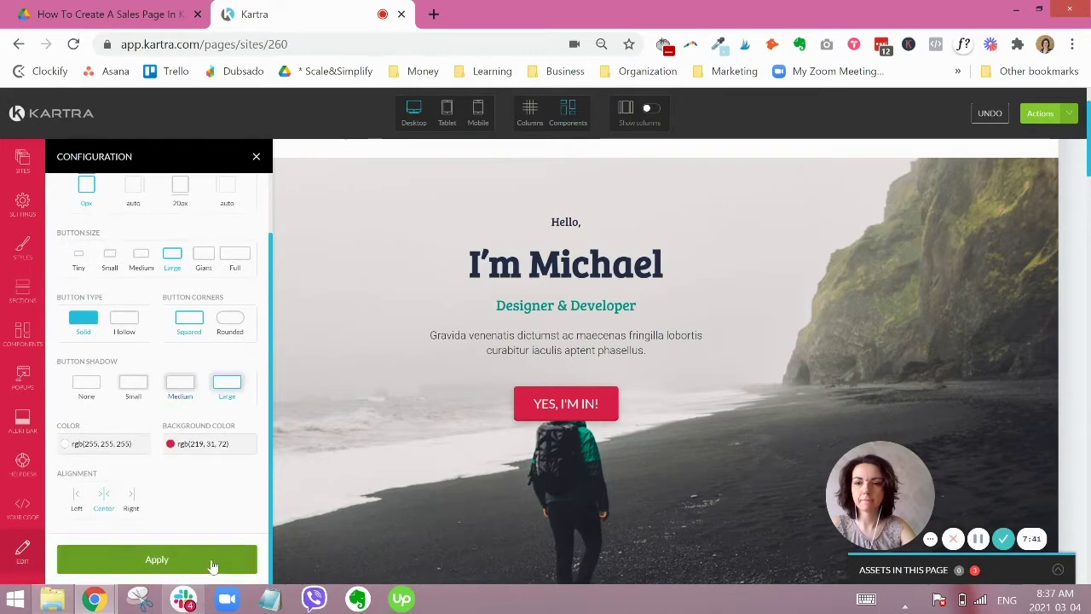
pyautogui.click(212, 562)
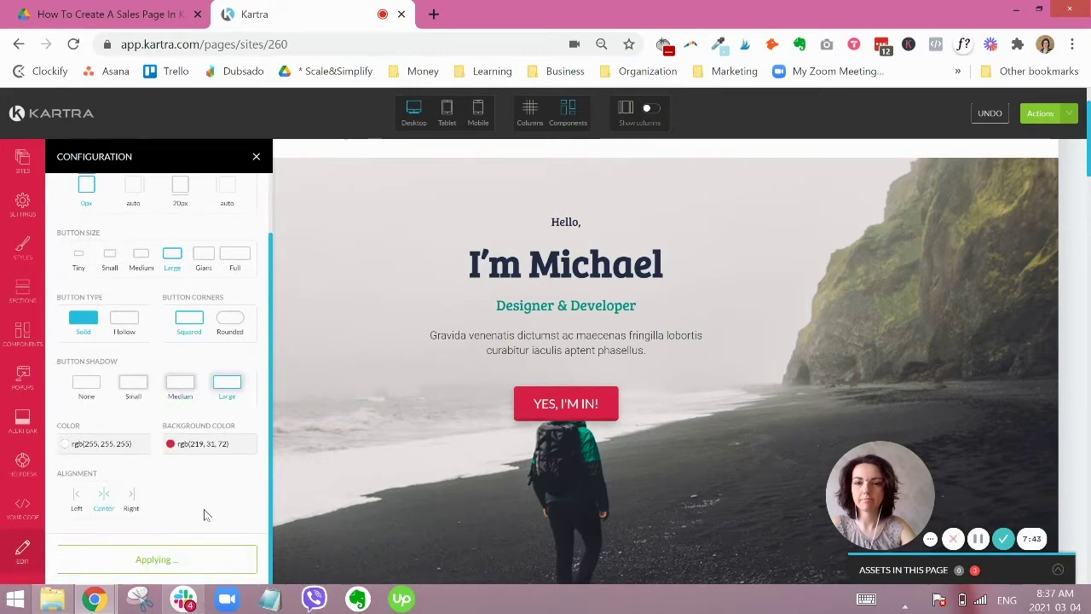
# Step: Try the Giant size on the hero button and settle on the Full size
pyautogui.click(204, 260)
pyautogui.click(234, 260)
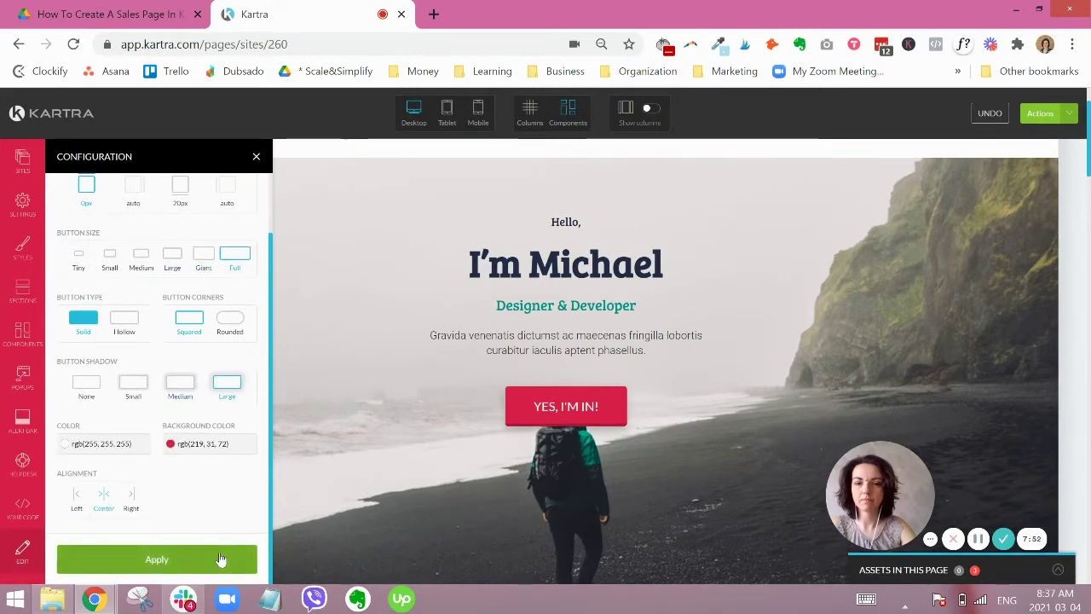
pyautogui.click(219, 560)
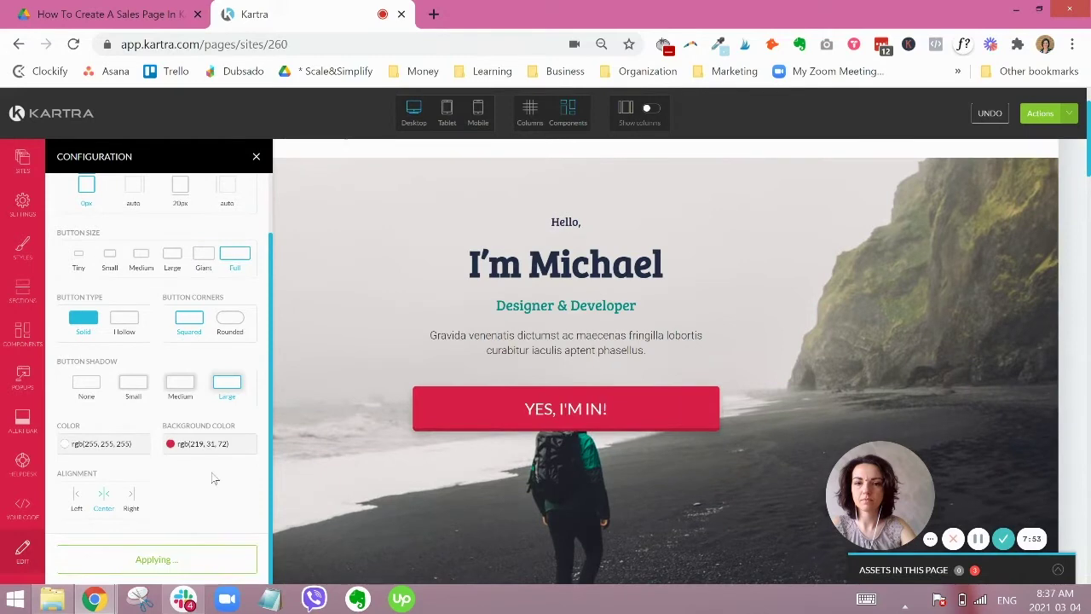
pyautogui.click(257, 159)
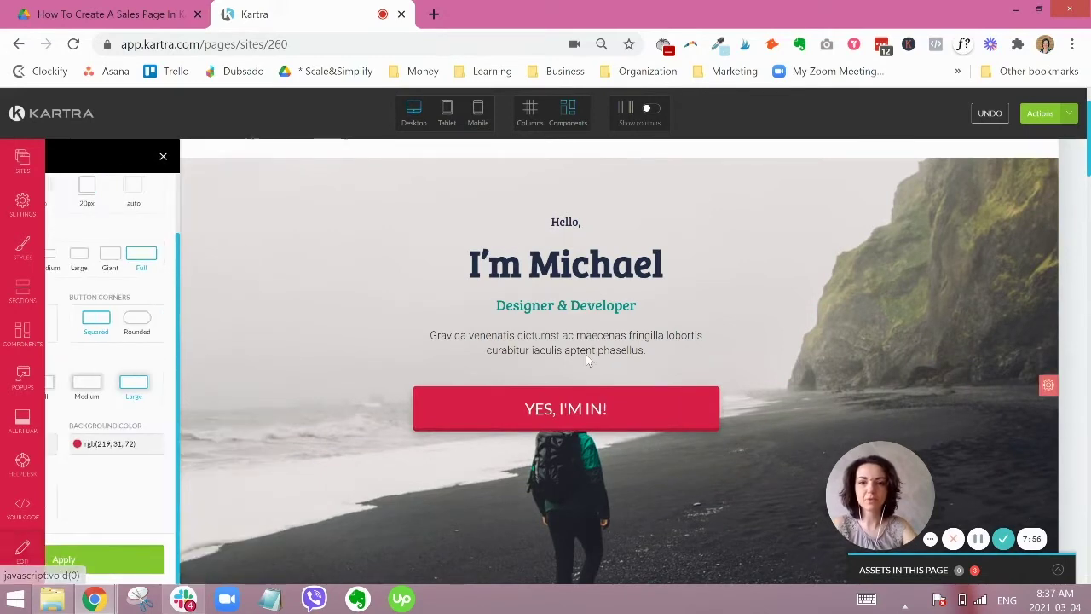
# Step: Open the hero section's configuration and review its background and delay options
pyautogui.scroll(-3, 819, 322)
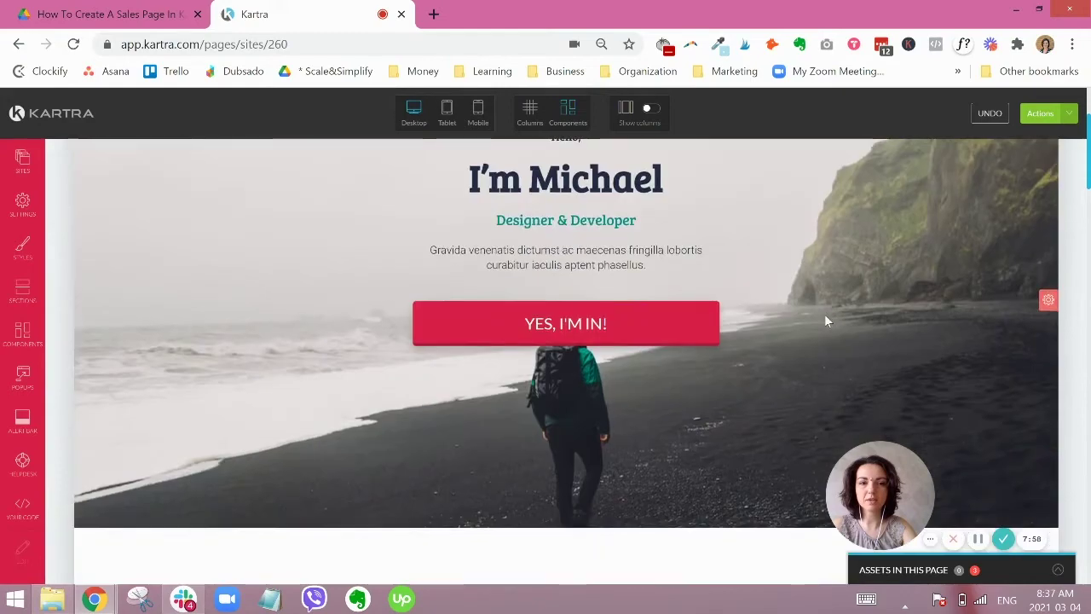
pyautogui.scroll(2, 819, 325)
pyautogui.scroll(3, 818, 318)
pyautogui.scroll(-3, 1035, 325)
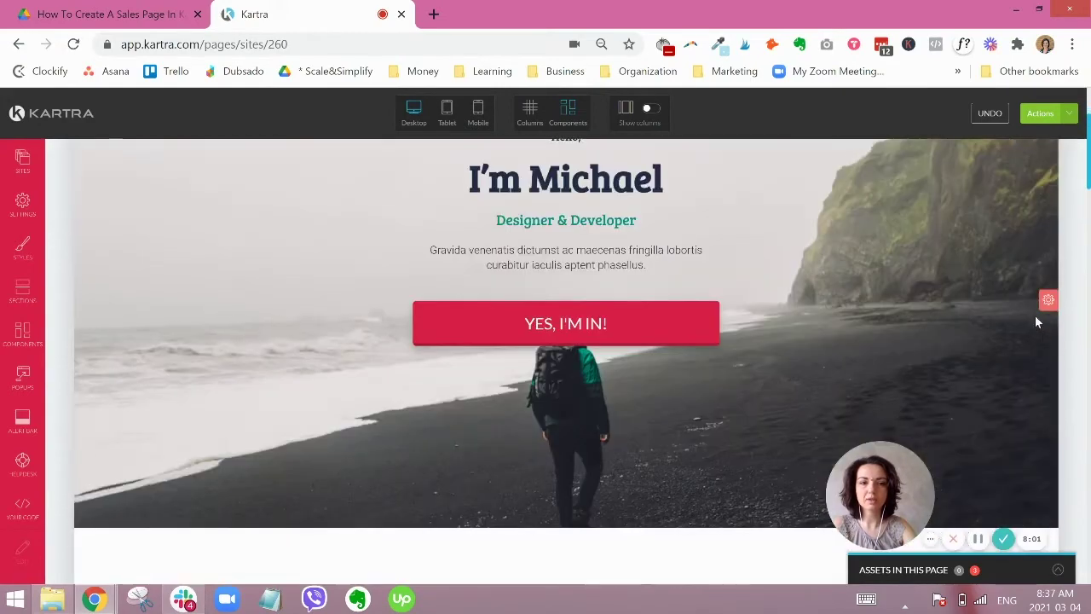
pyautogui.moveTo(1051, 305)
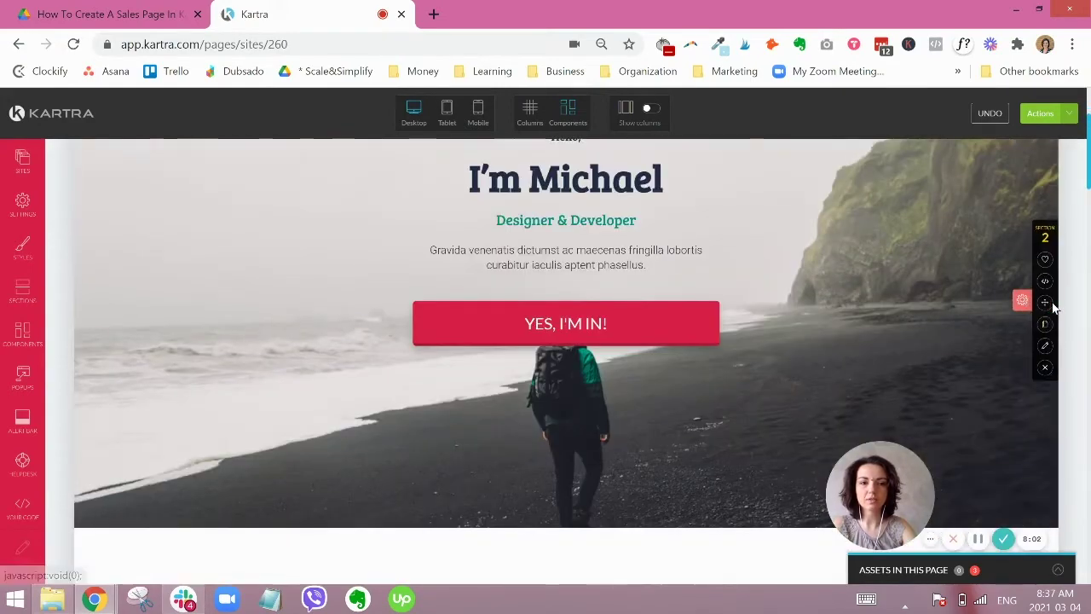
pyautogui.click(1045, 348)
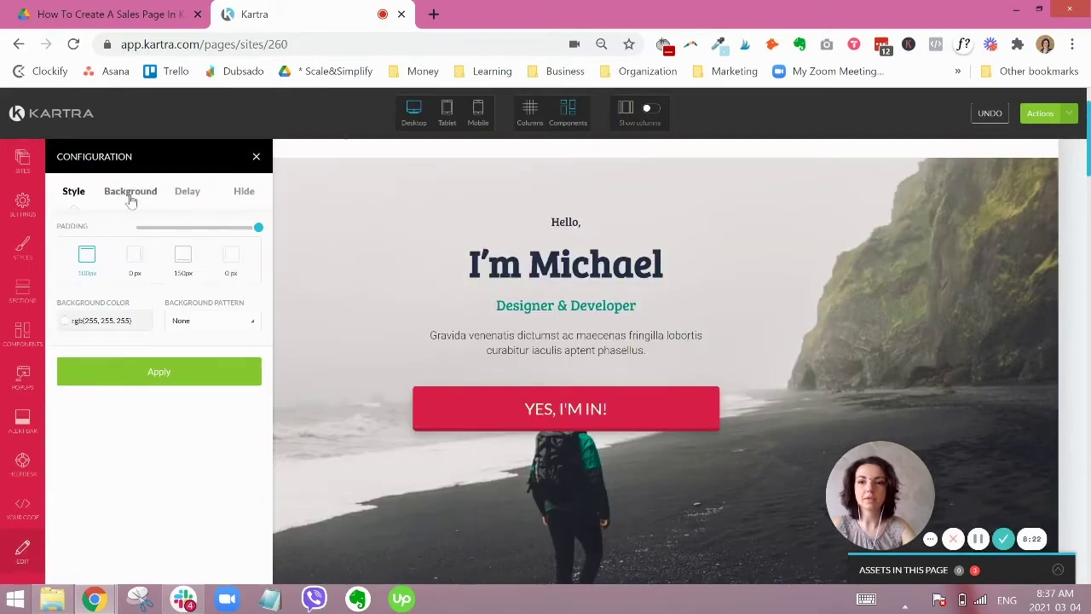
pyautogui.click(131, 196)
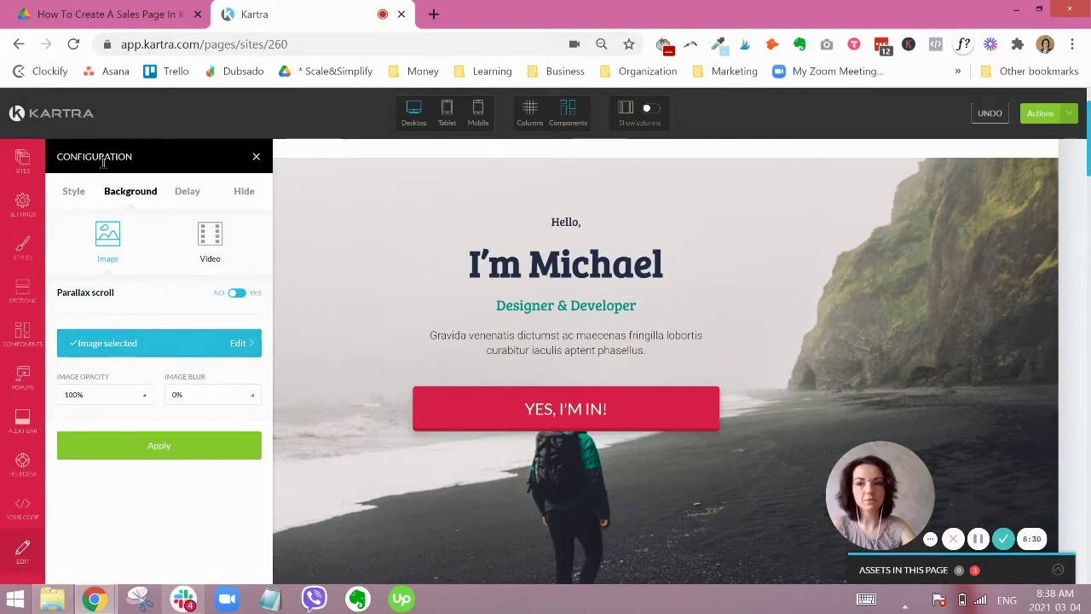
pyautogui.click(75, 194)
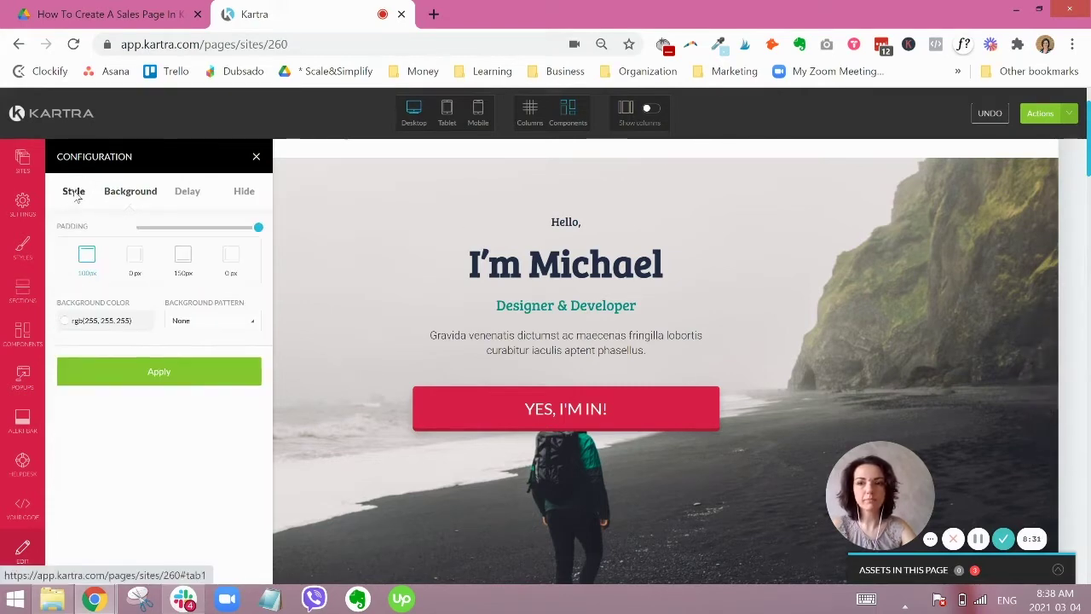
pyautogui.click(187, 194)
# Step: Set the hero section's top and bottom padding to 70 px each and apply the change
pyautogui.click(75, 195)
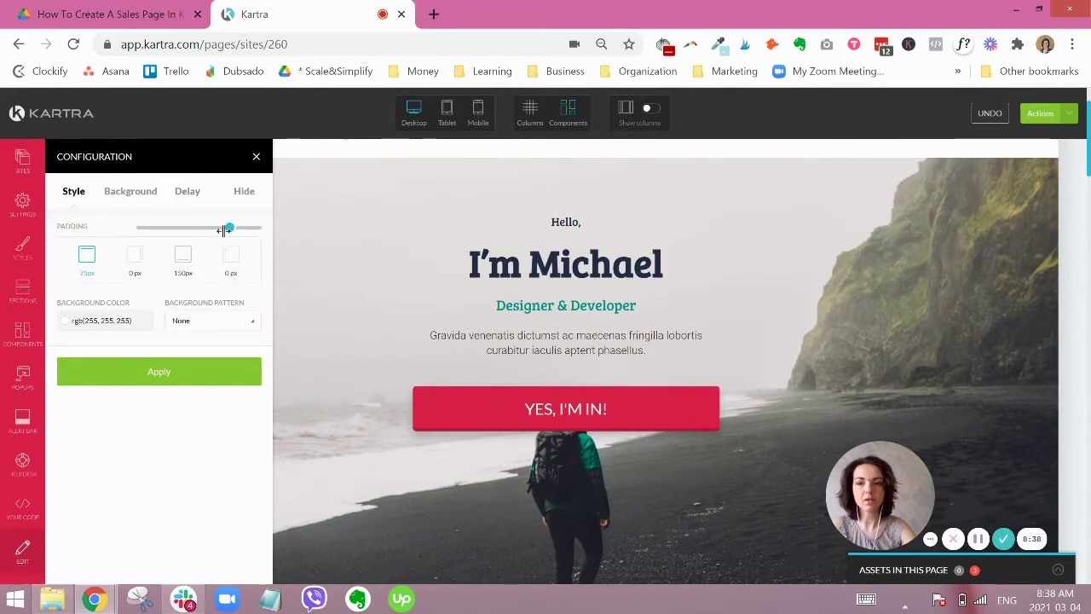
pyautogui.moveTo(223, 230)
pyautogui.mouseDown()
pyautogui.moveTo(251, 227)
pyautogui.moveTo(218, 228)
pyautogui.mouseUp()
pyautogui.click(183, 254)
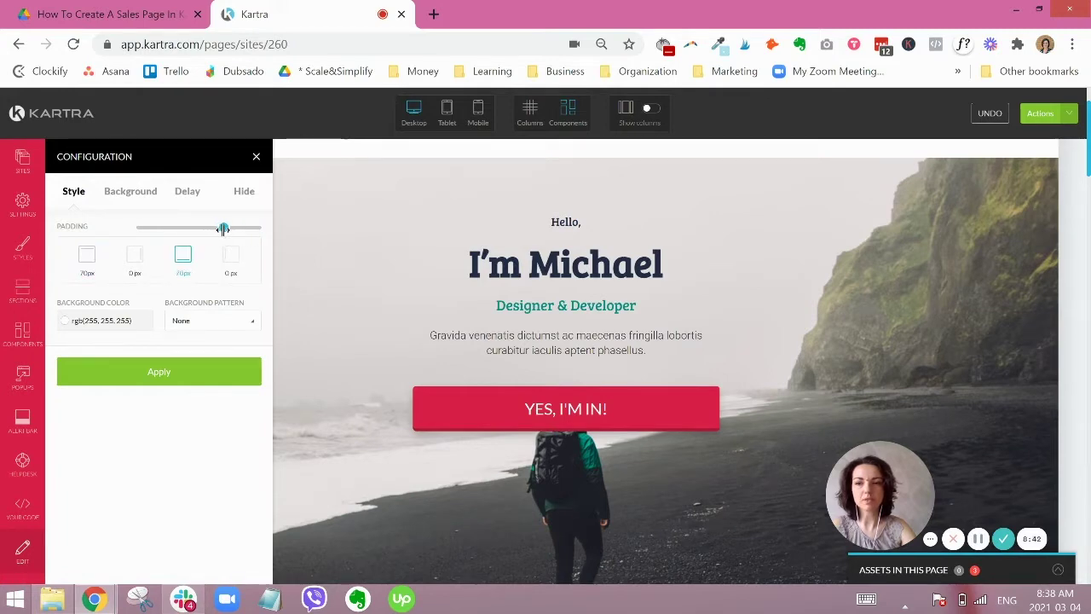
pyautogui.click(190, 368)
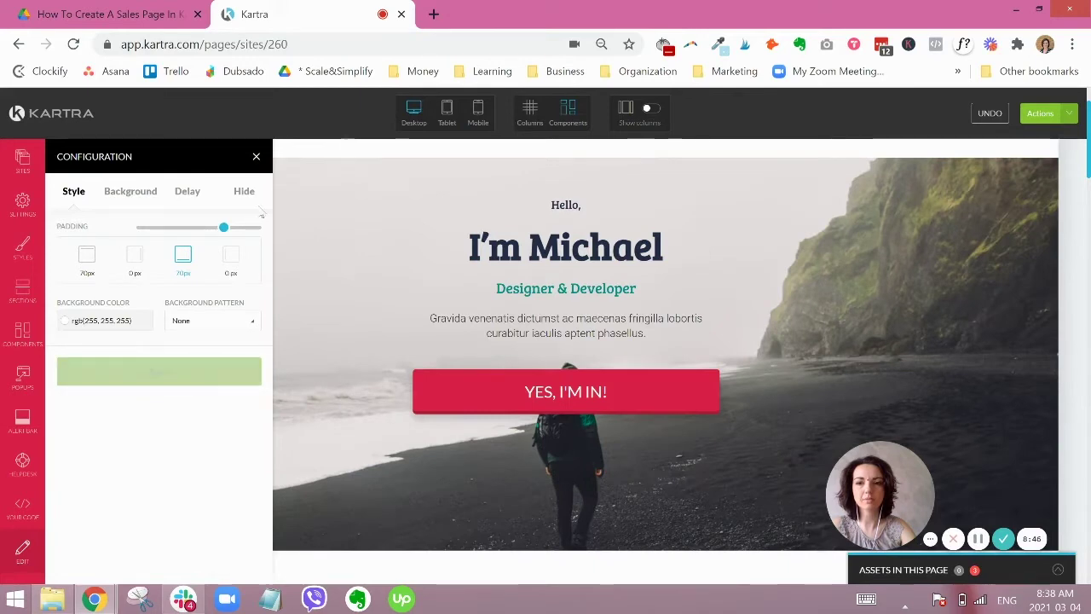
pyautogui.click(256, 159)
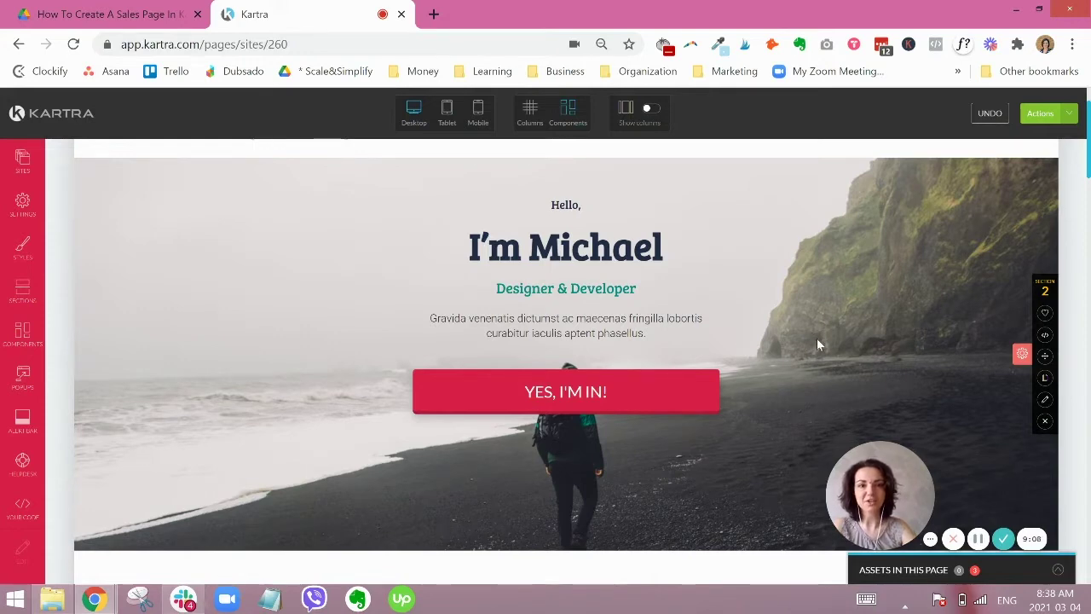
# Step: Look through the image-and-text sections and the purple call-to-action band below the hero section
pyautogui.scroll(-4, 818, 348)
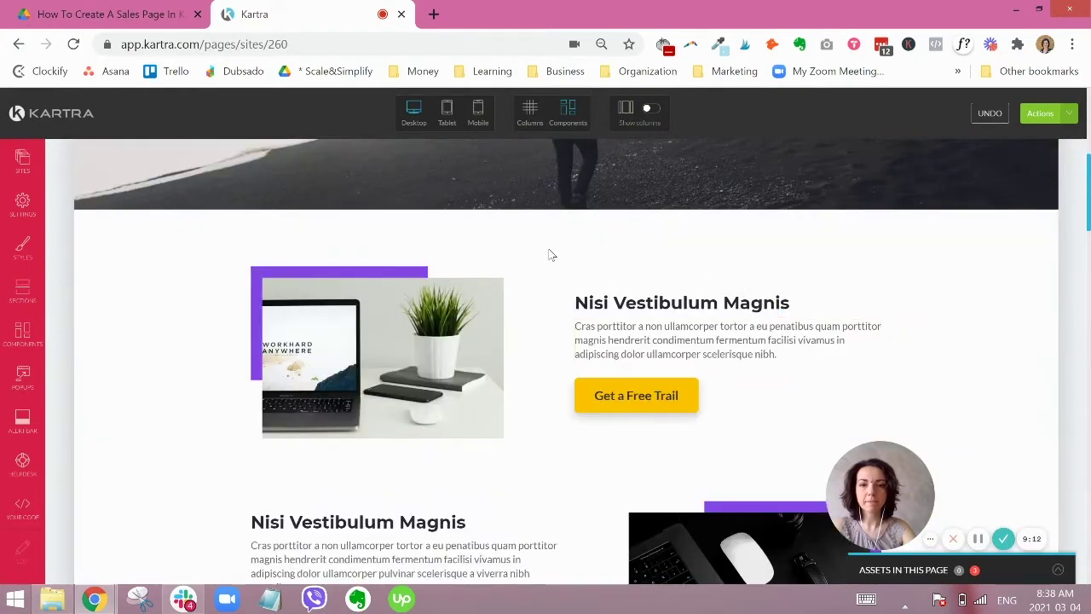
pyautogui.scroll(-1, 550, 254)
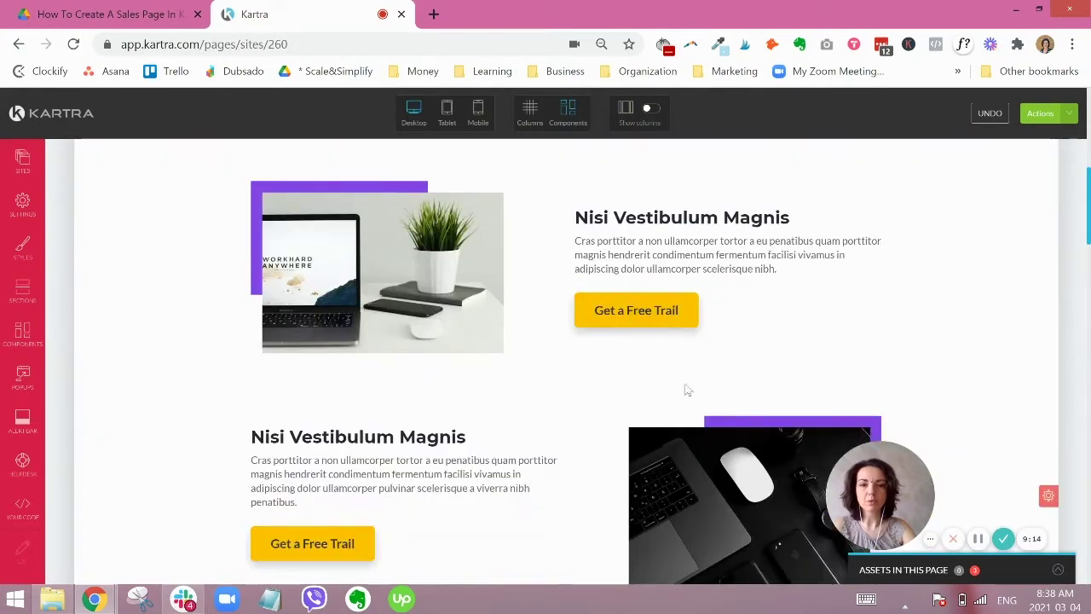
pyautogui.scroll(-5, 713, 366)
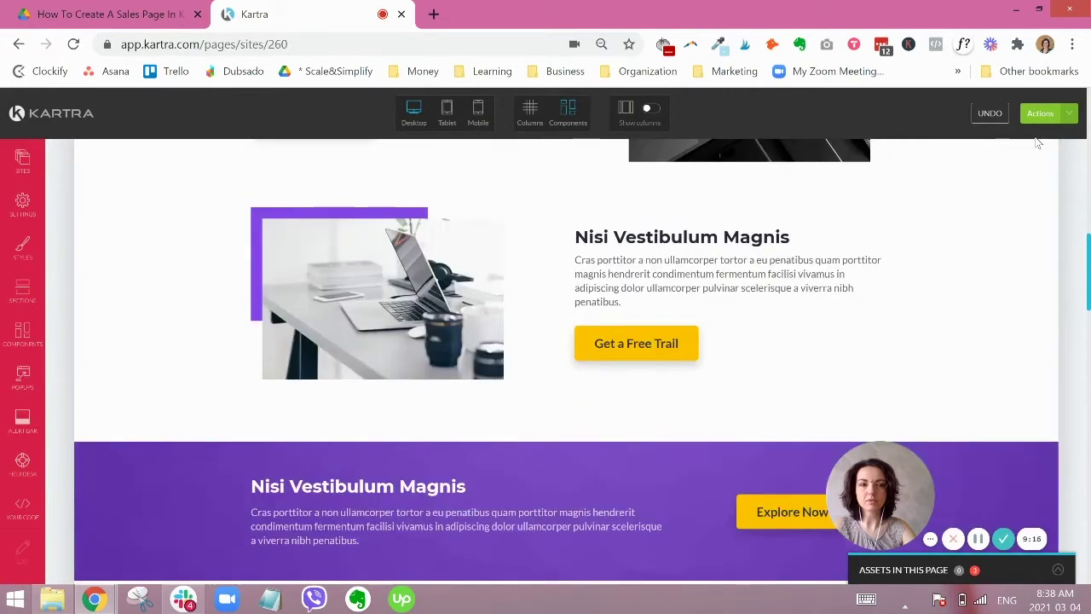
pyautogui.scroll(2, 1037, 143)
pyautogui.scroll(-3, 751, 256)
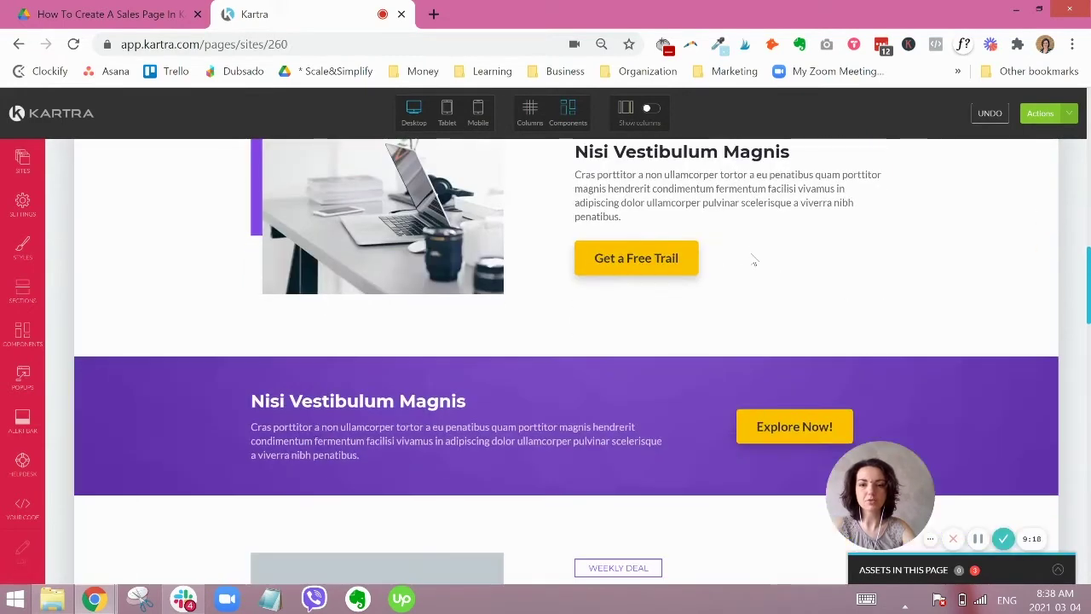
pyautogui.scroll(6, 753, 261)
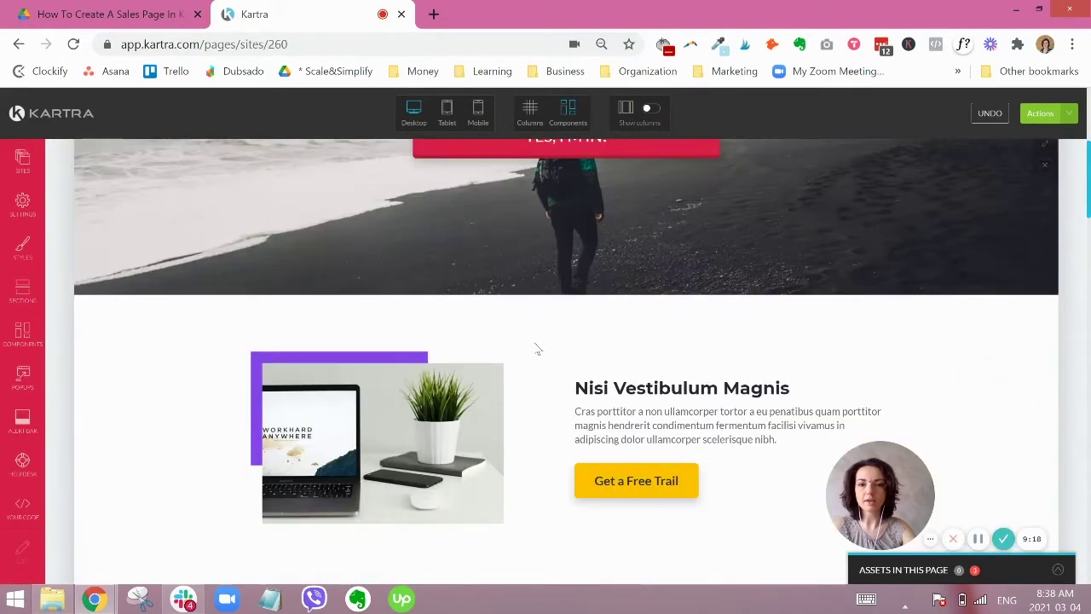
# Step: Insert the Content block template with the centered "Condimentum augue malesuada." heading and paragraph directly below the hero section
pyautogui.click(22, 289)
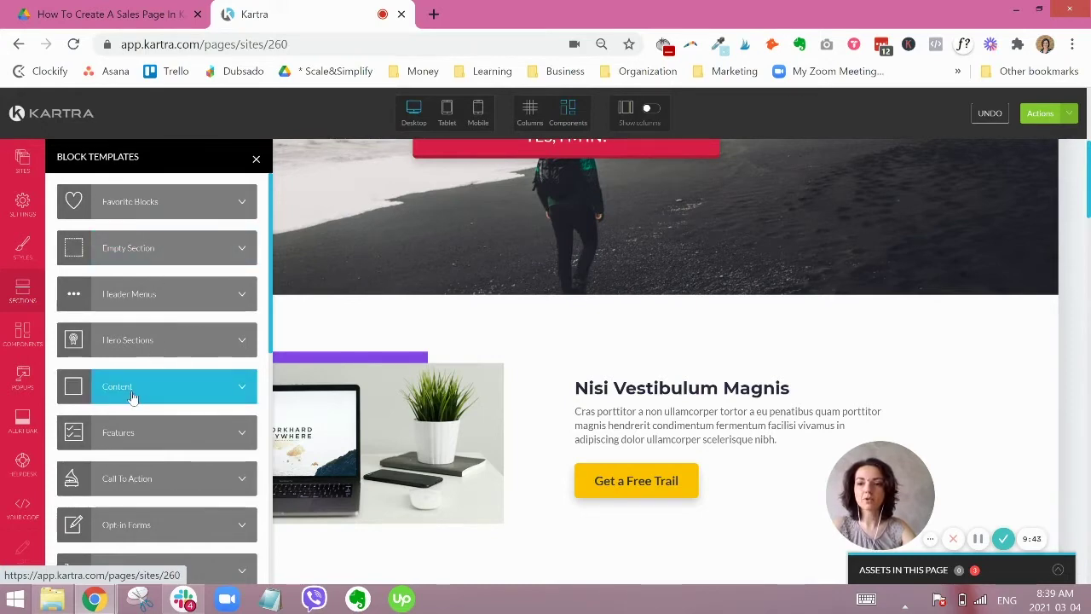
pyautogui.click(202, 401)
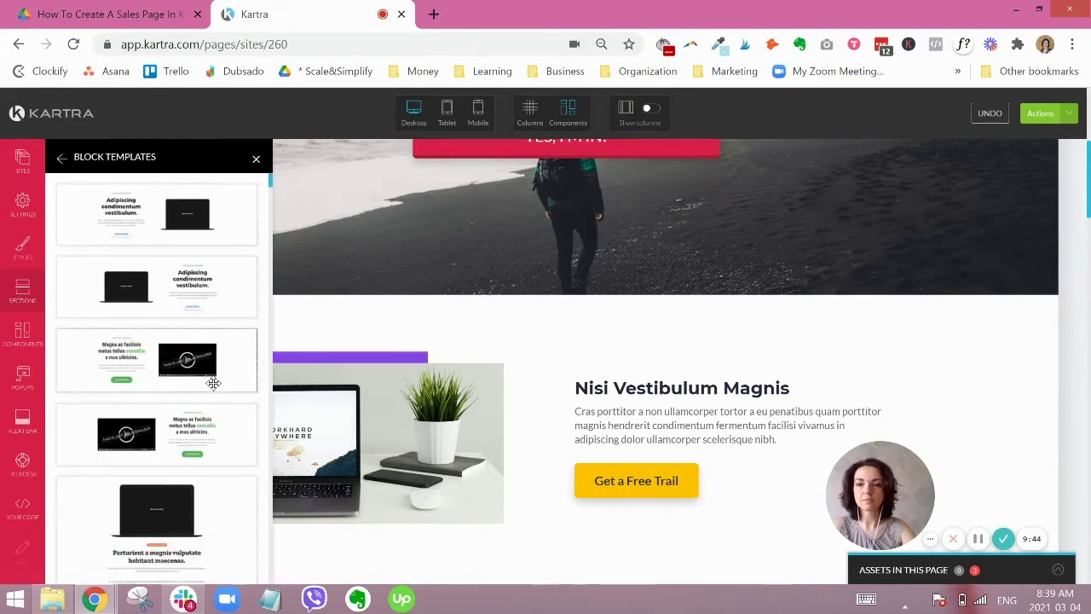
pyautogui.scroll(-3, 196, 256)
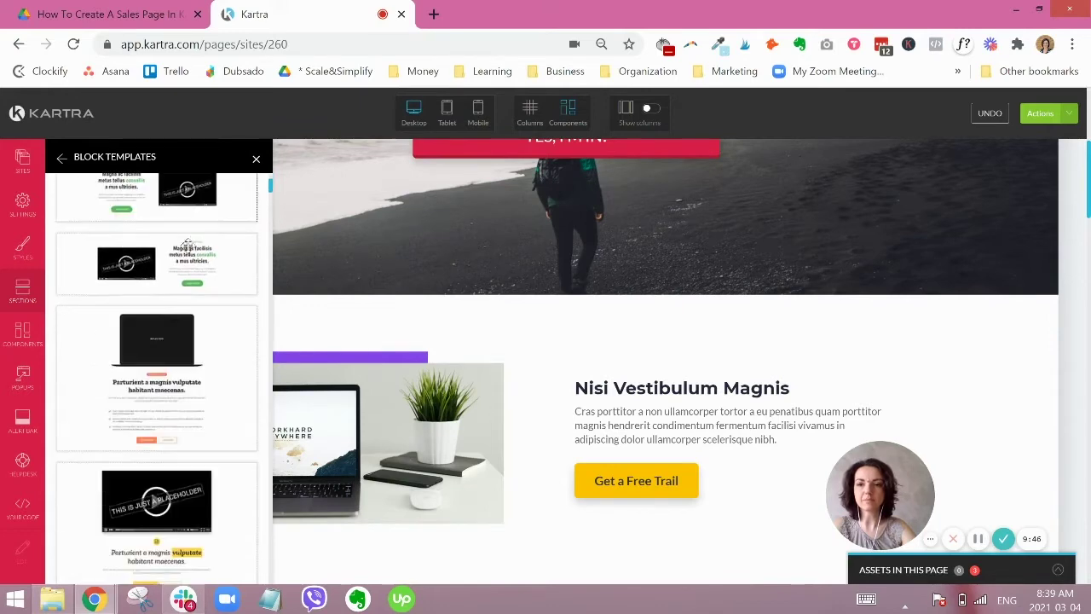
pyautogui.scroll(-3, 213, 262)
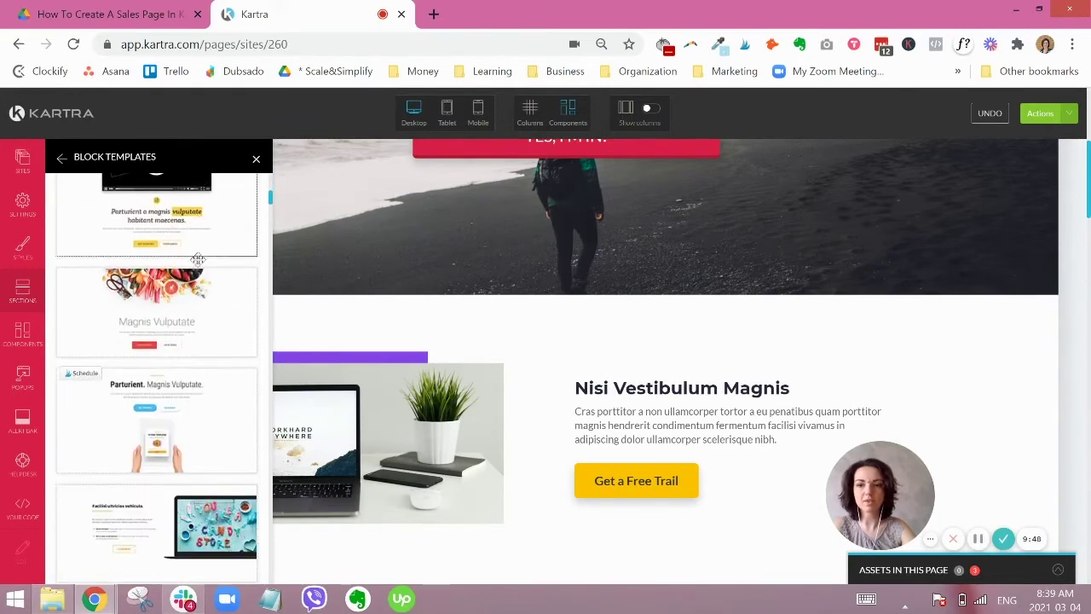
pyautogui.scroll(-5, 192, 282)
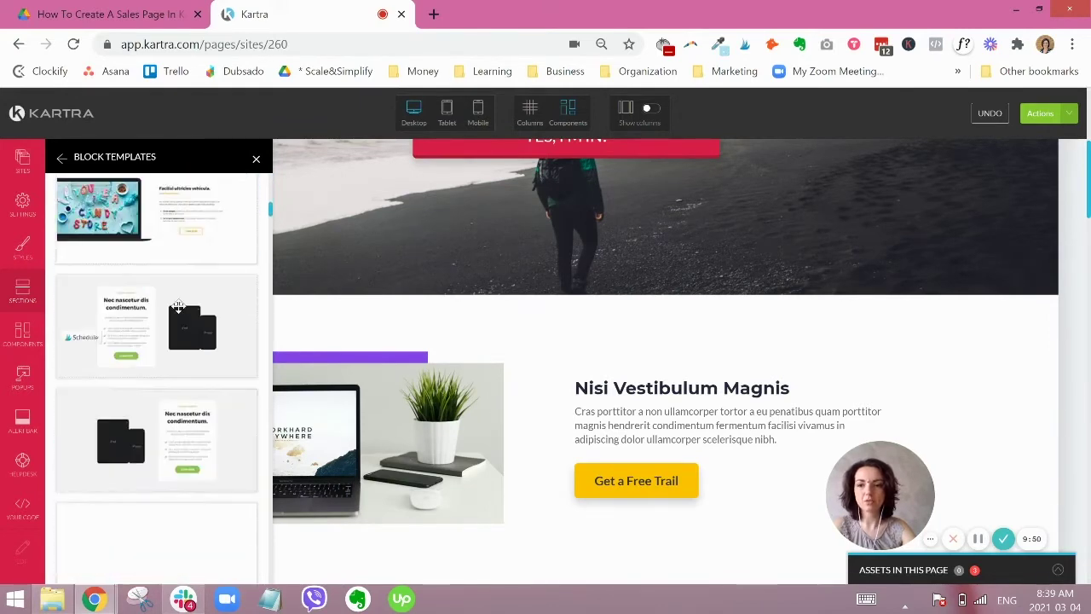
pyautogui.scroll(-3, 185, 305)
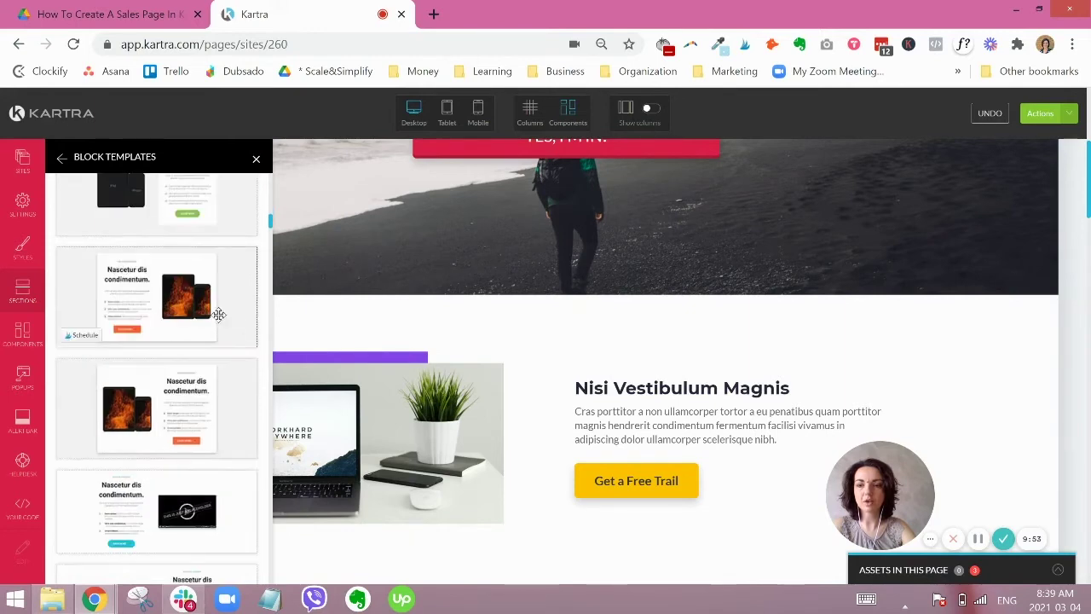
pyautogui.scroll(-6, 157, 366)
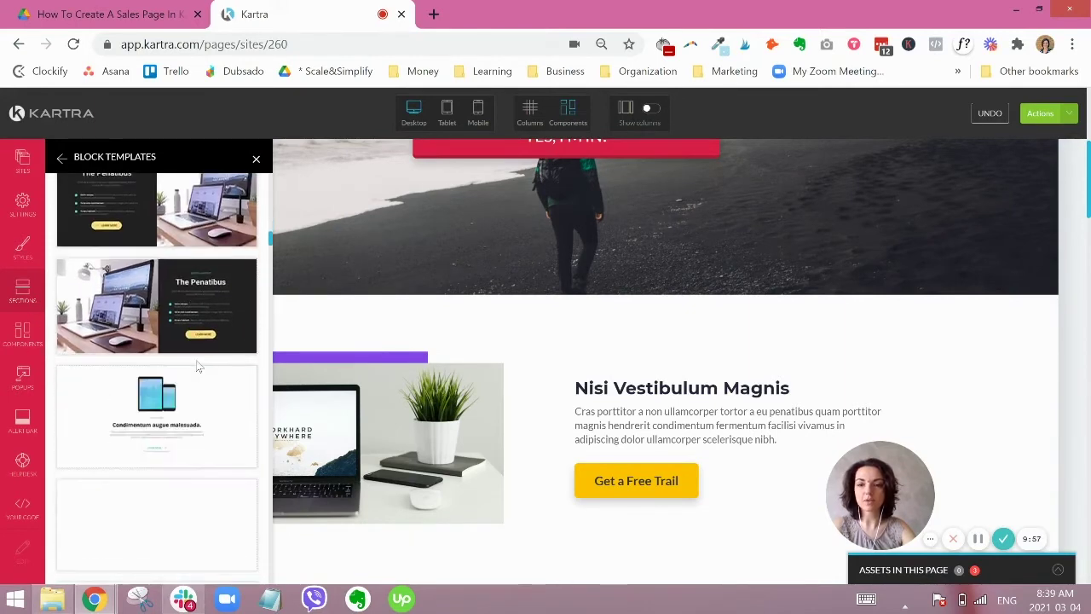
pyautogui.scroll(-5, 196, 349)
pyautogui.scroll(-6, 211, 365)
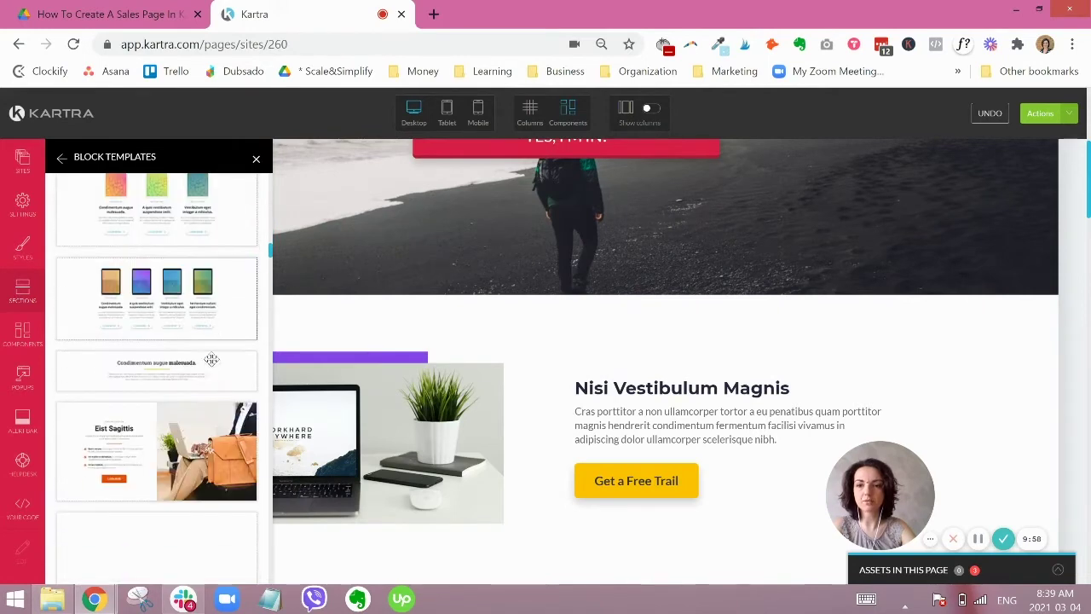
pyautogui.scroll(1, 207, 359)
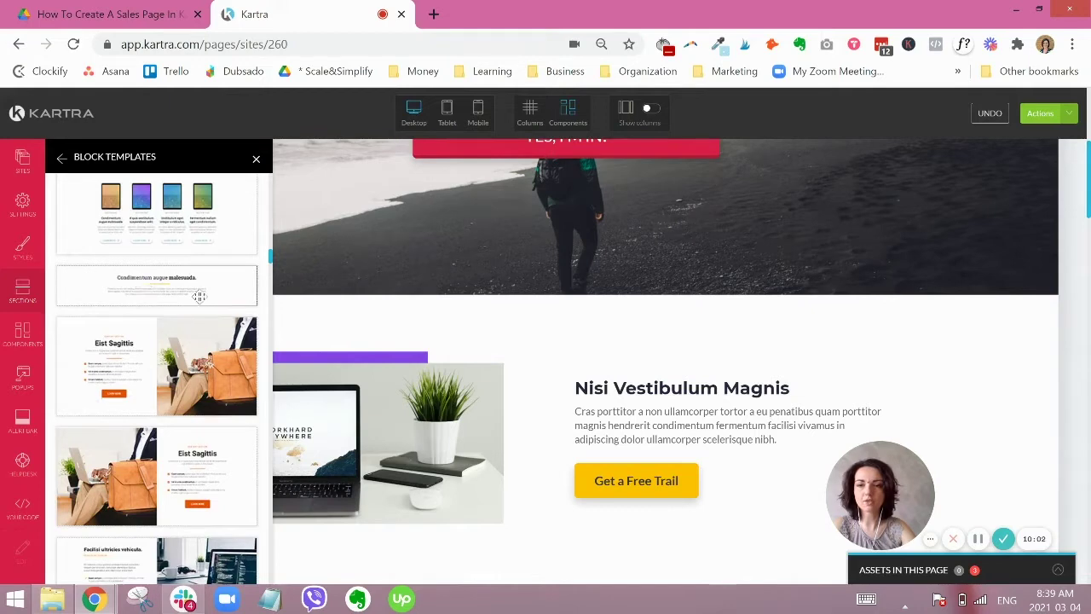
pyautogui.moveTo(610, 328); pyautogui.dragTo(699, 353)
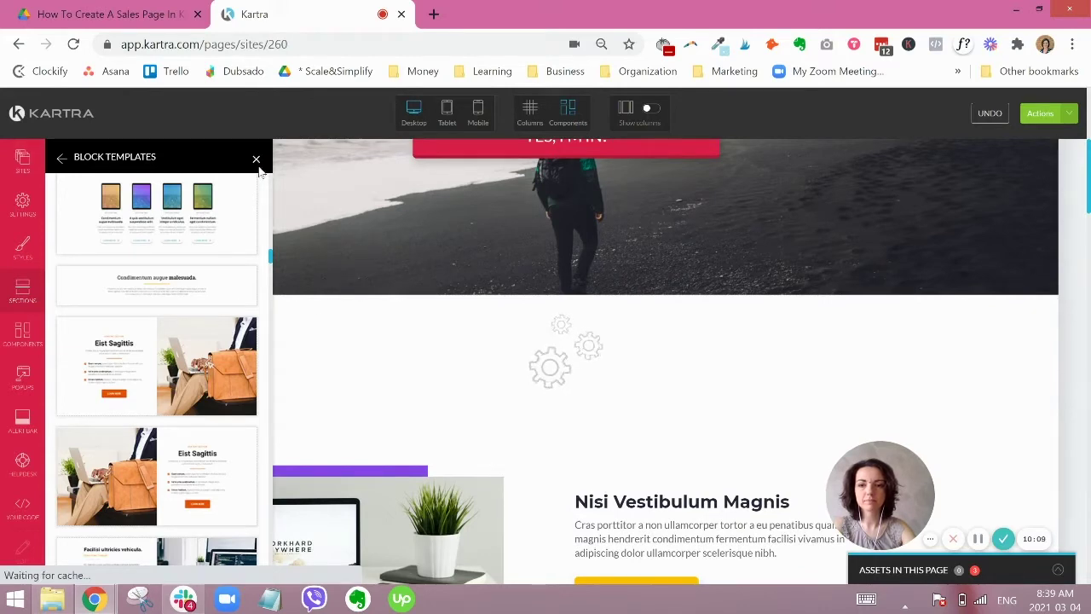
pyautogui.scroll(-1, 179, 362)
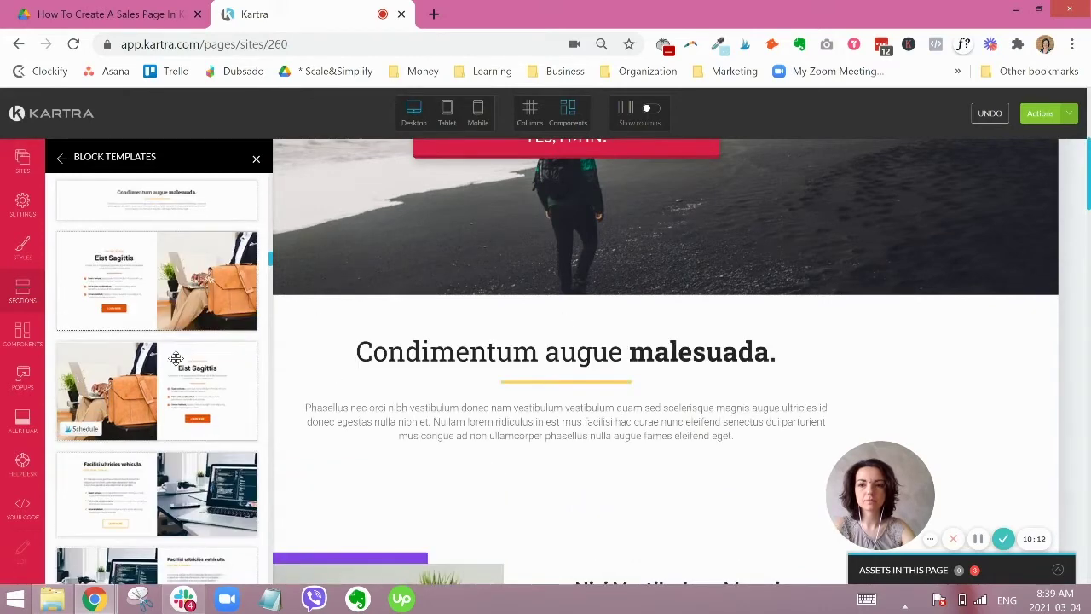
pyautogui.click(257, 162)
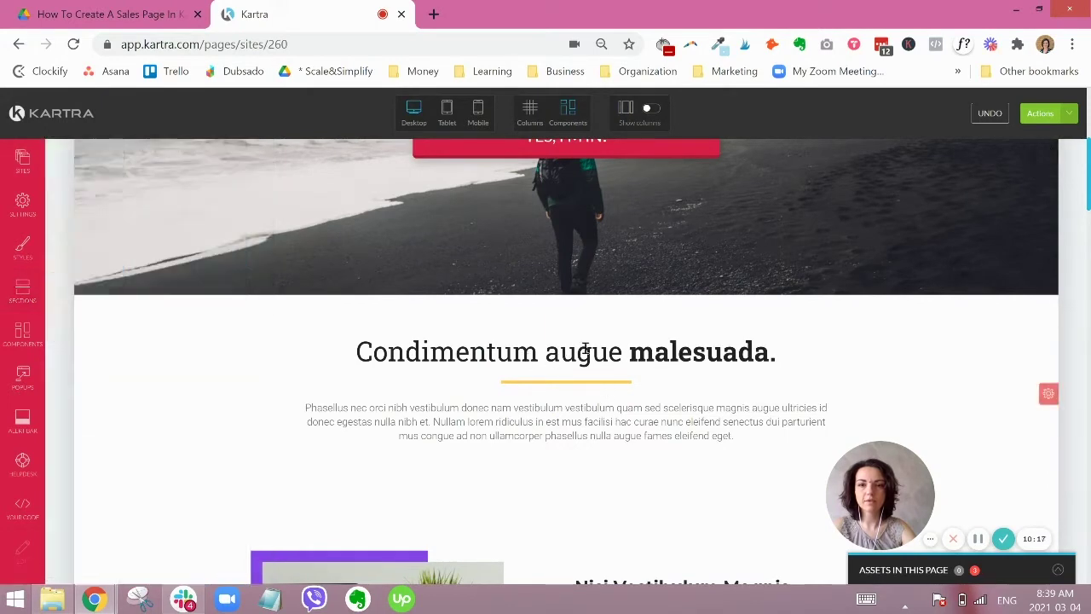
# Step: Set the bottom margin of the new block's paragraph to 20 px and apply it
pyautogui.scroll(-2, 659, 376)
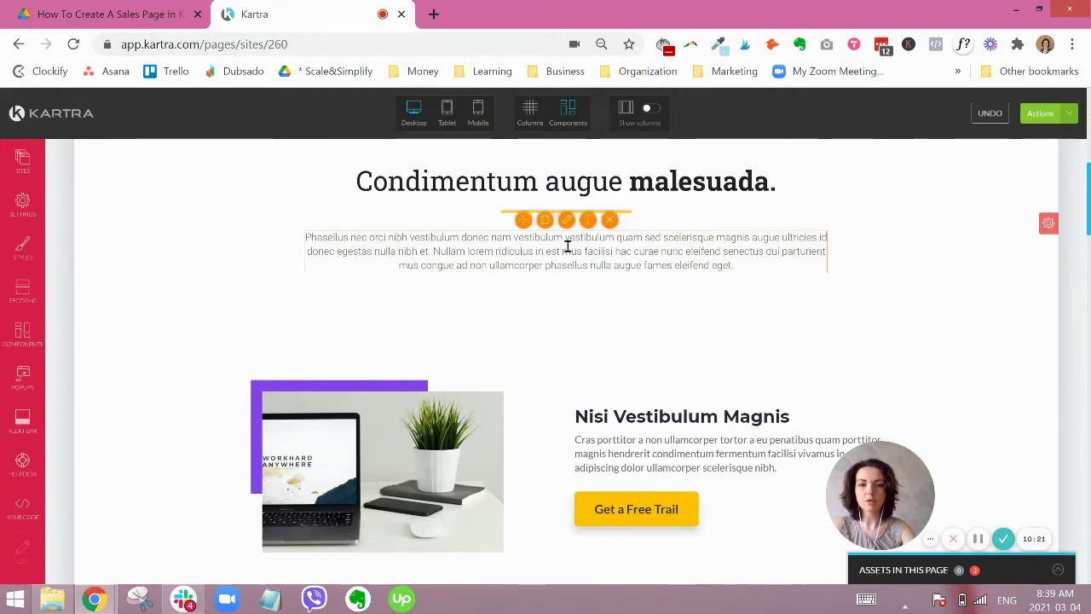
pyautogui.click(566, 222)
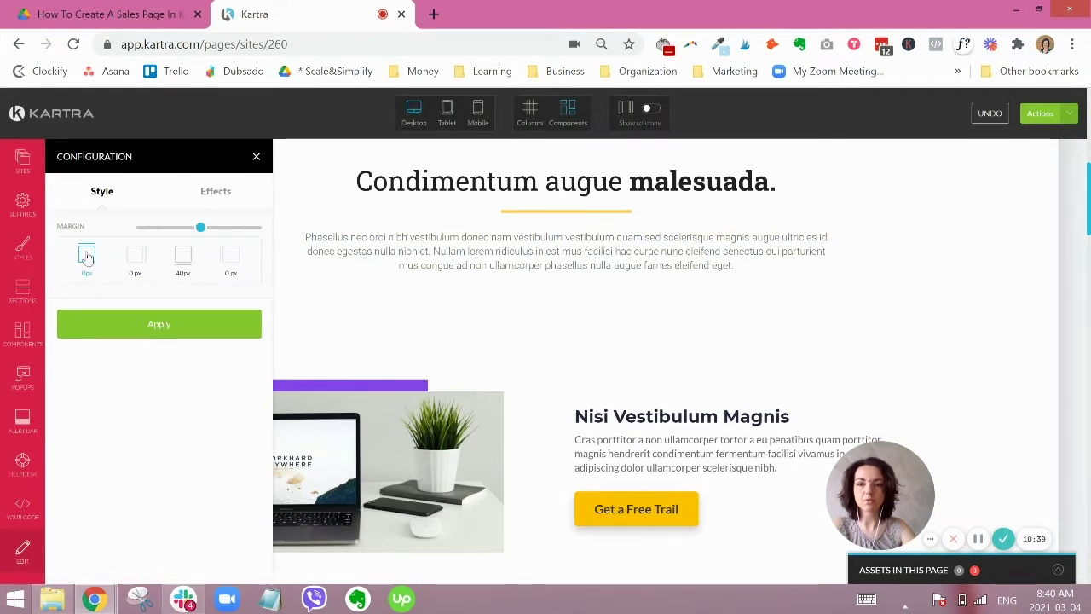
pyautogui.click(182, 260)
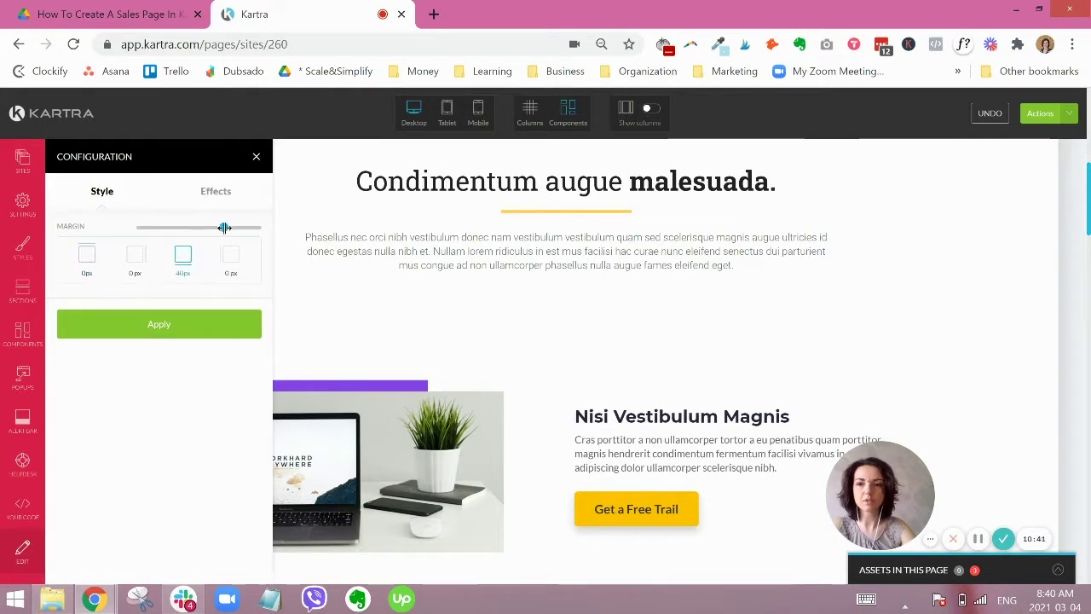
pyautogui.click(170, 322)
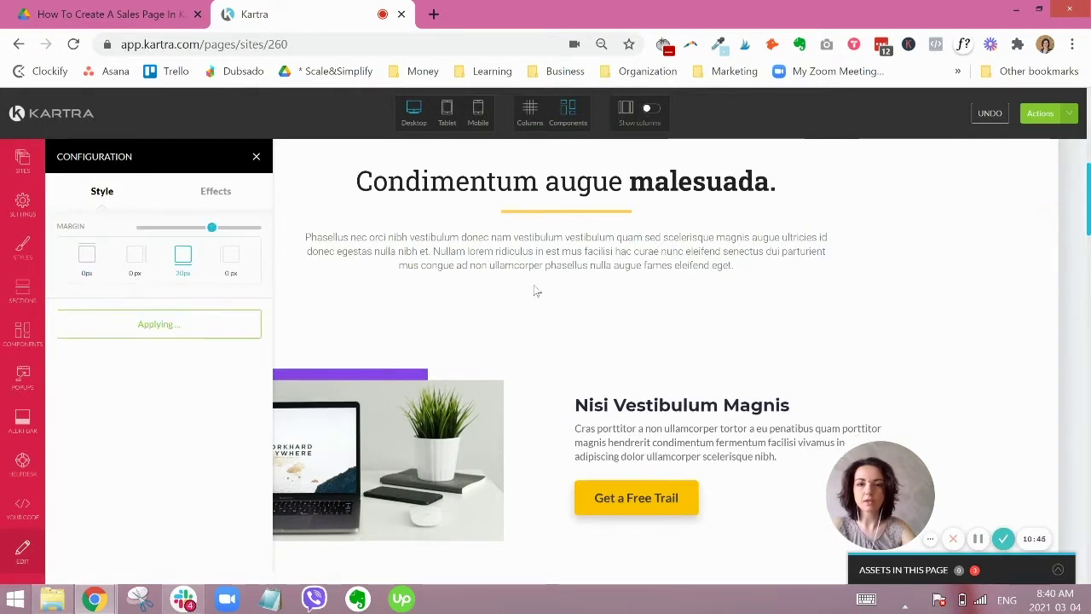
# Step: Review the animation effects available for the new block's paragraph
pyautogui.click(225, 199)
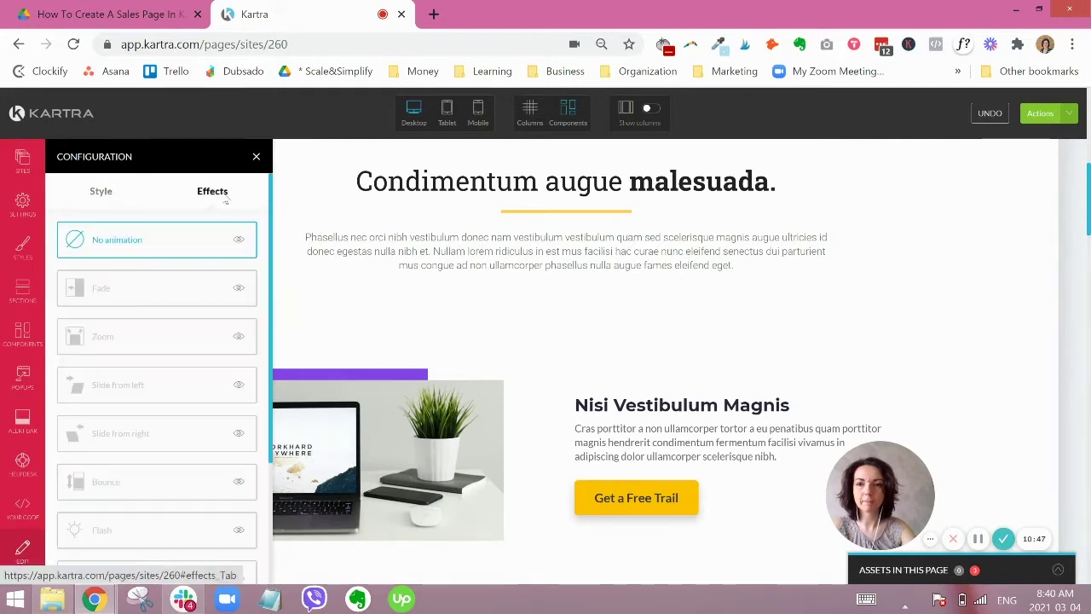
pyautogui.scroll(-2, 168, 358)
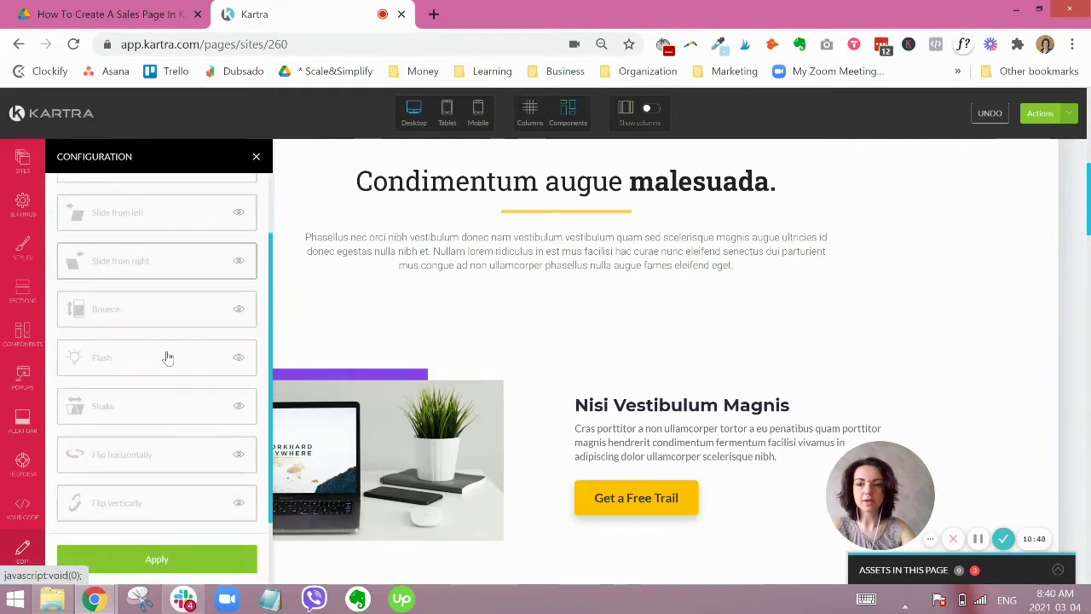
pyautogui.scroll(-1, 157, 506)
pyautogui.scroll(5, 158, 493)
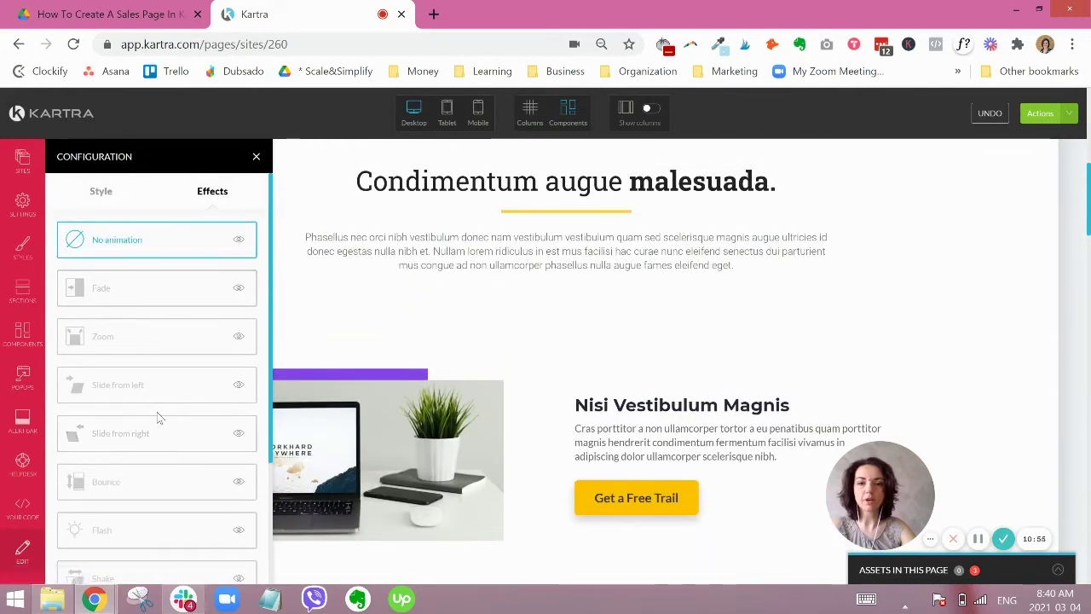
pyautogui.moveTo(345, 448)
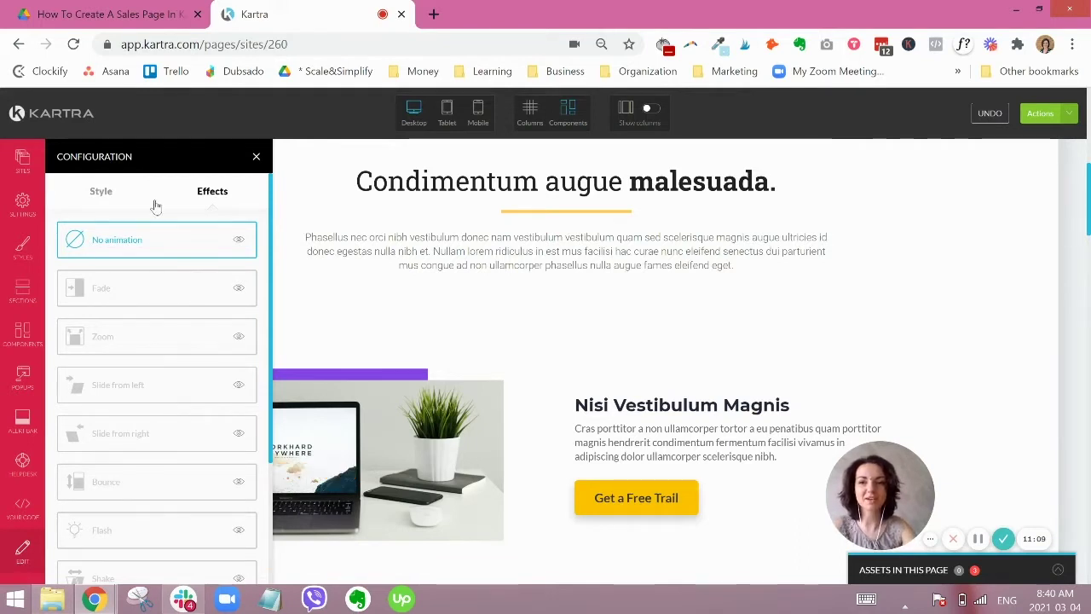
# Step: Close the new block's paragraph configuration and open the paragraph's text for editing to review the available fonts
pyautogui.click(102, 192)
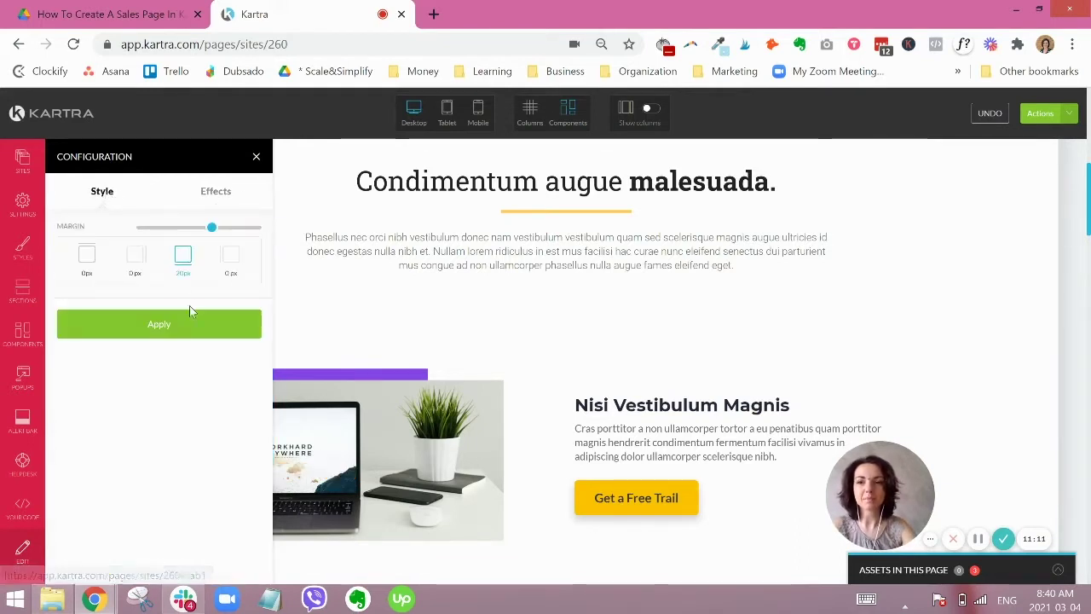
pyautogui.click(258, 159)
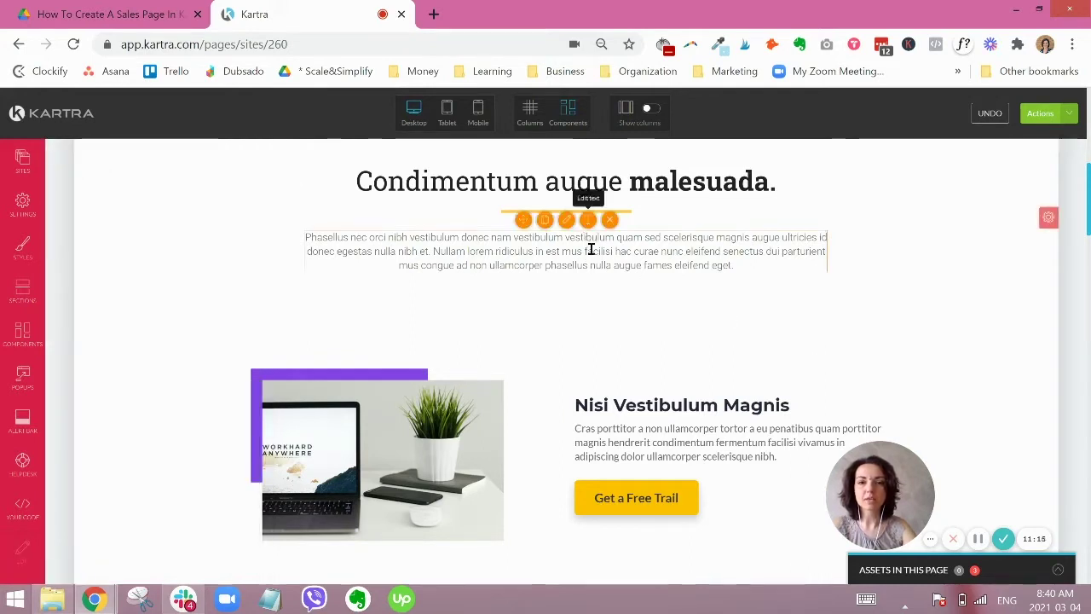
pyautogui.moveTo(589, 248)
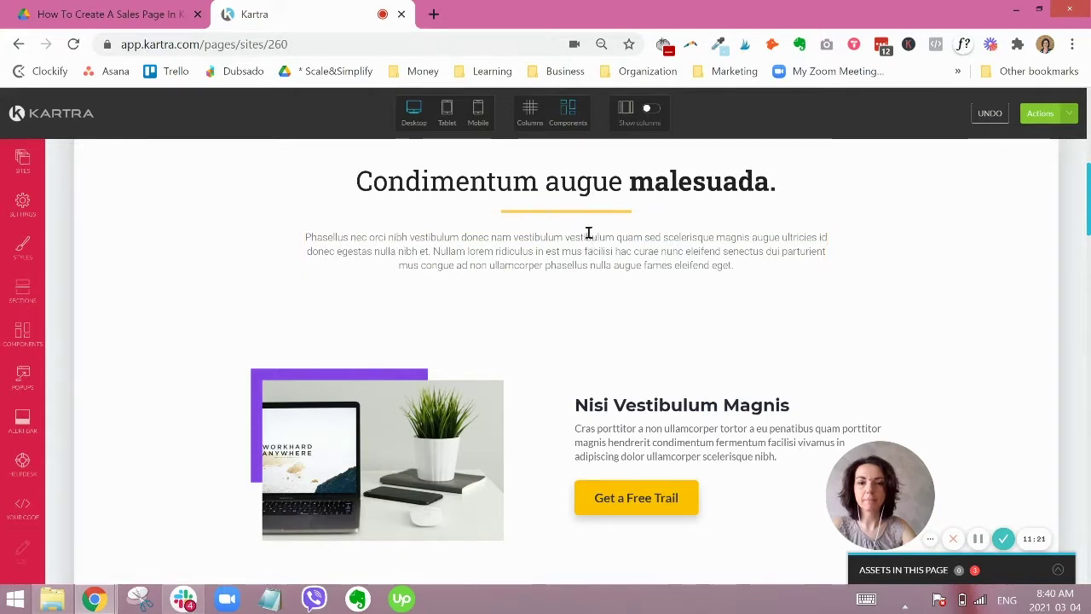
pyautogui.click(588, 233)
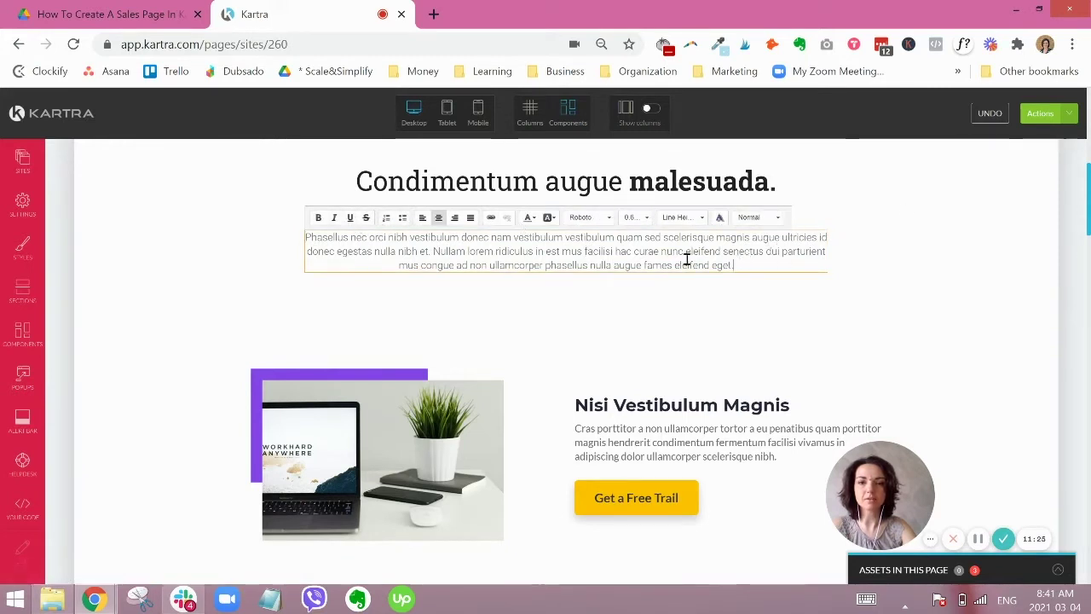
pyautogui.moveTo(731, 265); pyautogui.dragTo(307, 237)
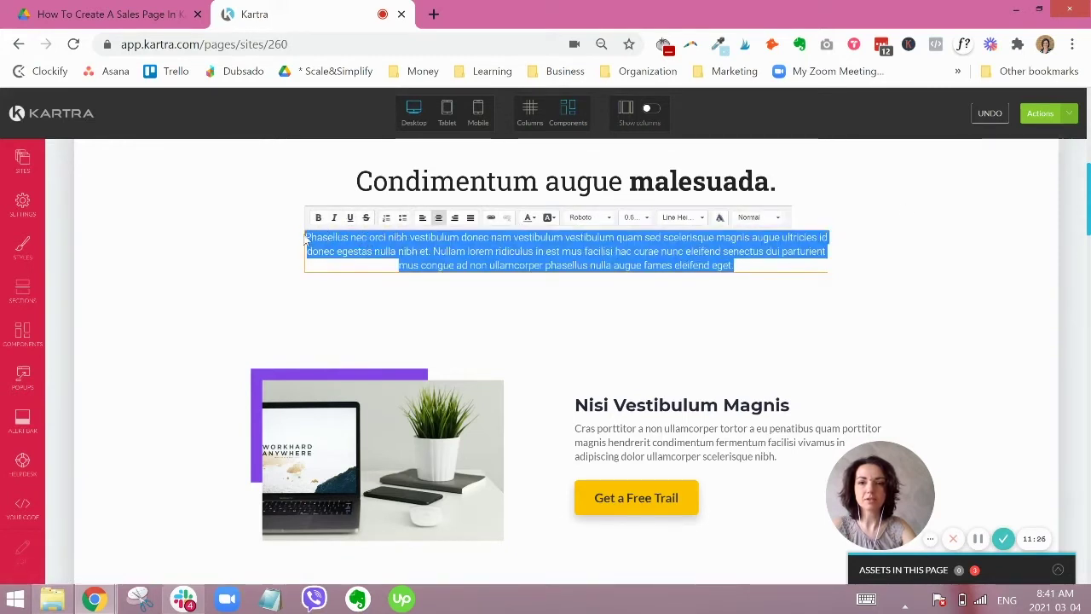
pyautogui.click(587, 218)
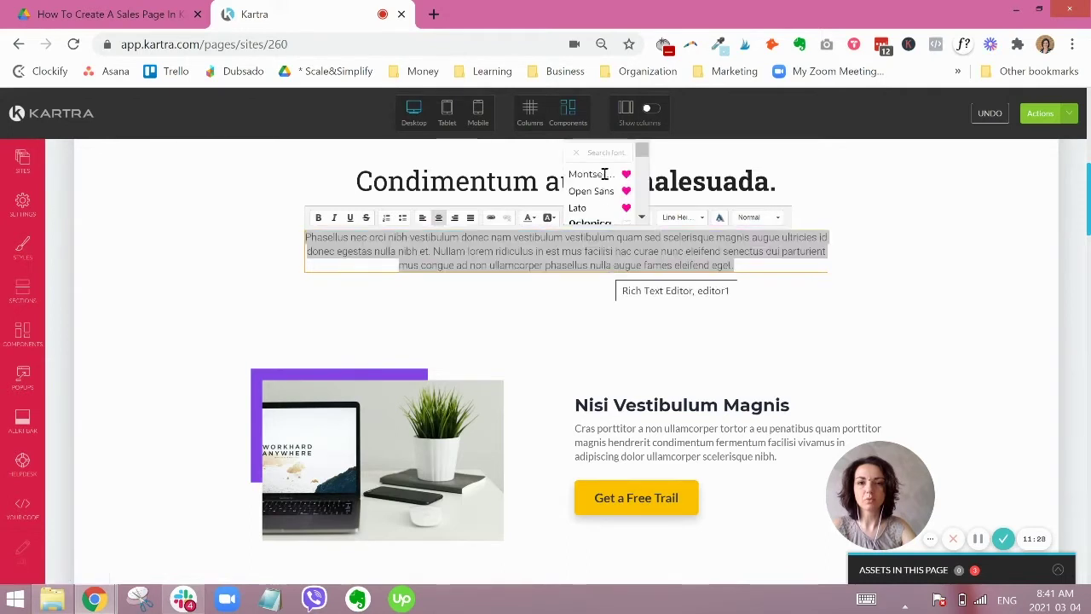
pyautogui.click(602, 251)
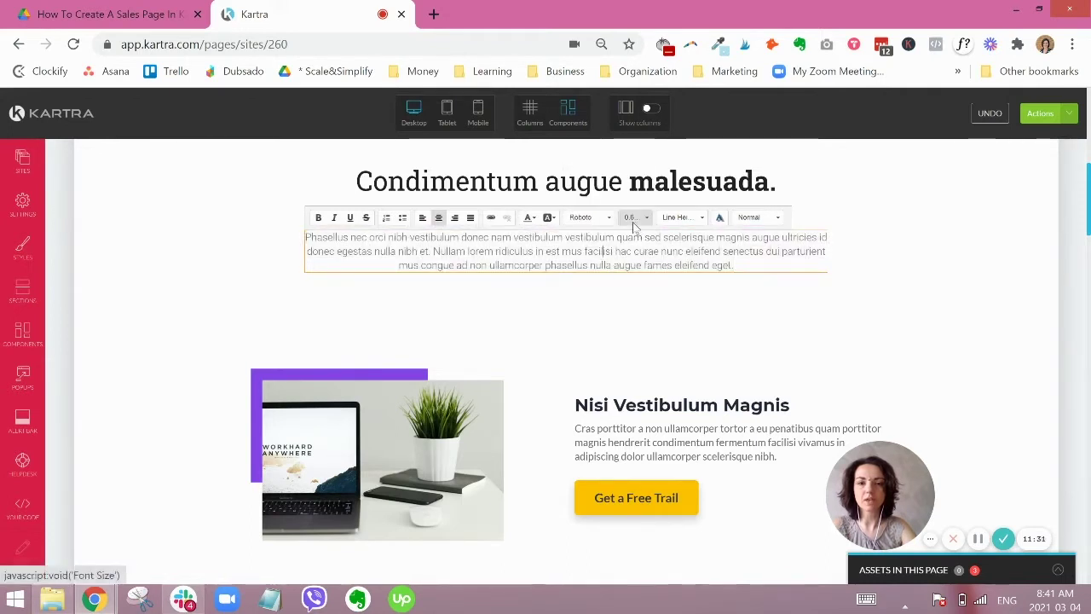
pyautogui.moveTo(753, 265); pyautogui.dragTo(306, 238)
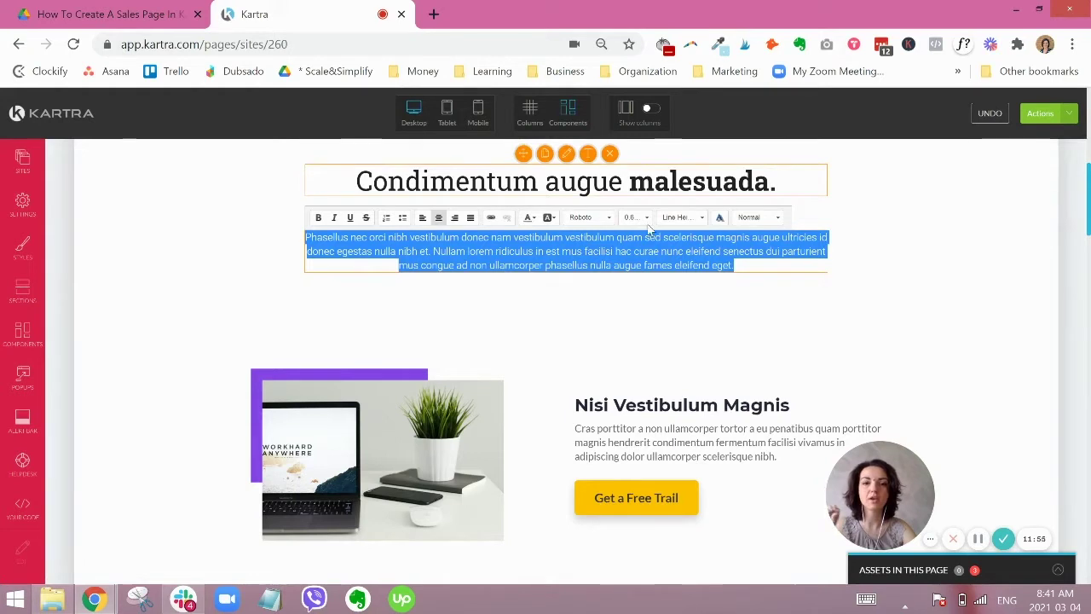
pyautogui.tripleClick(645, 405)
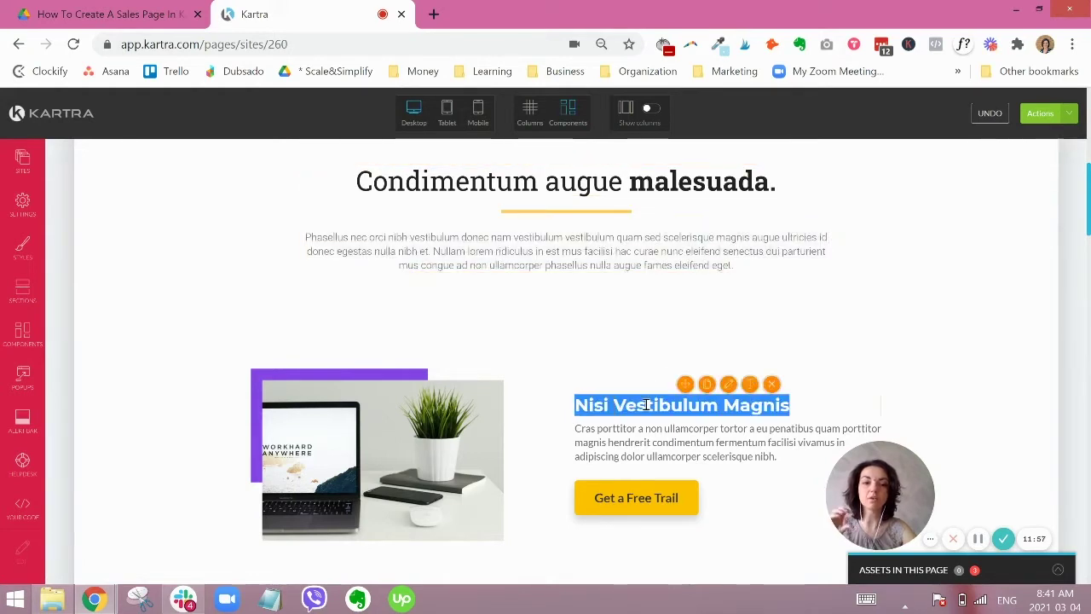
pyautogui.tripleClick(599, 251)
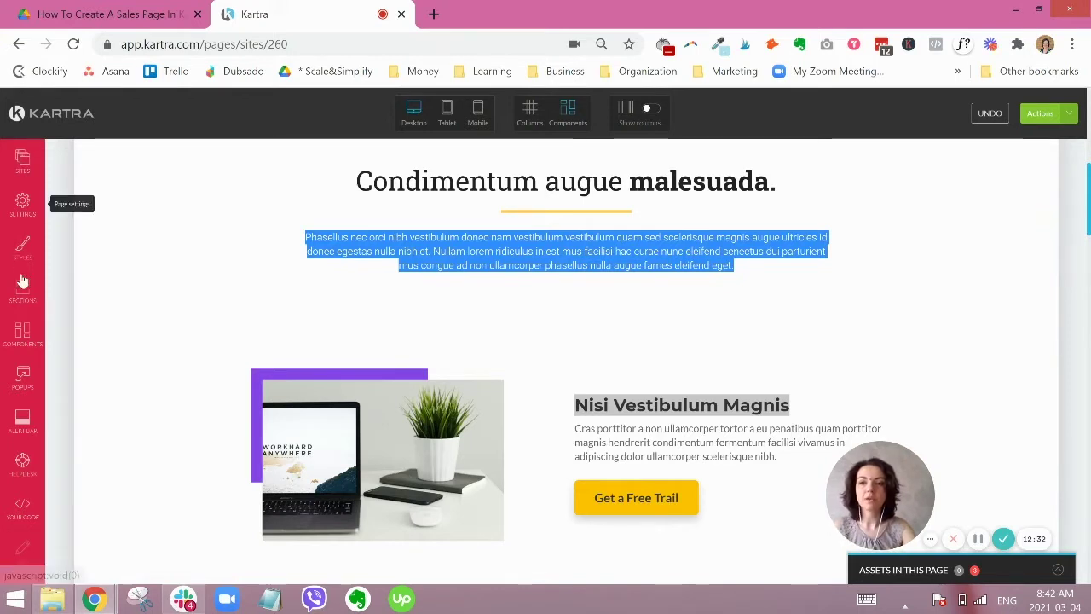
pyautogui.click(468, 247)
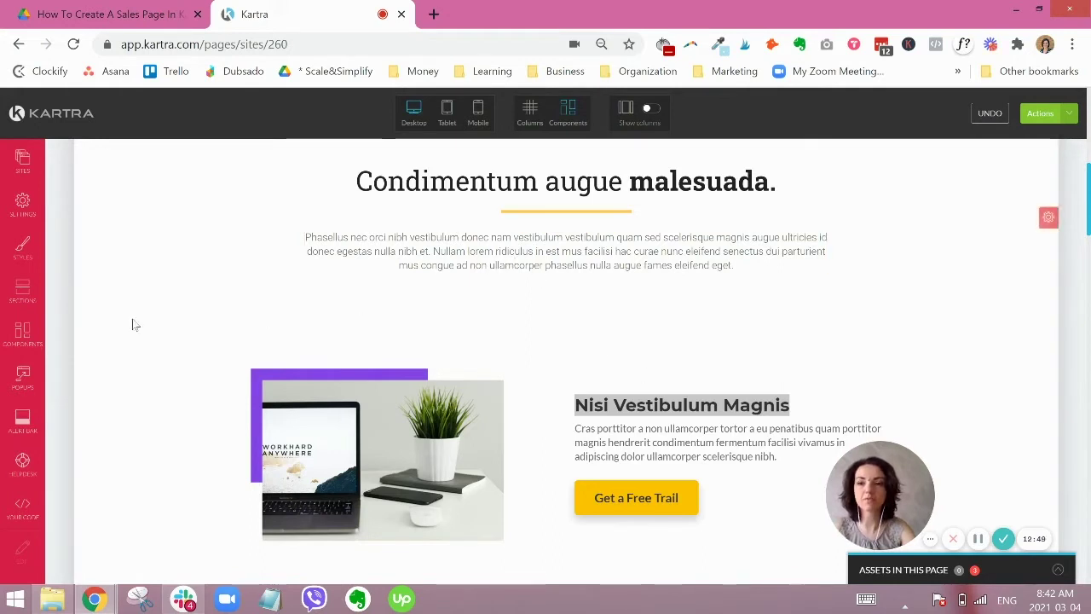
# Step: Set the page-wide component style to the Arial font family at 1.00rem and apply it to the page
pyautogui.click(25, 248)
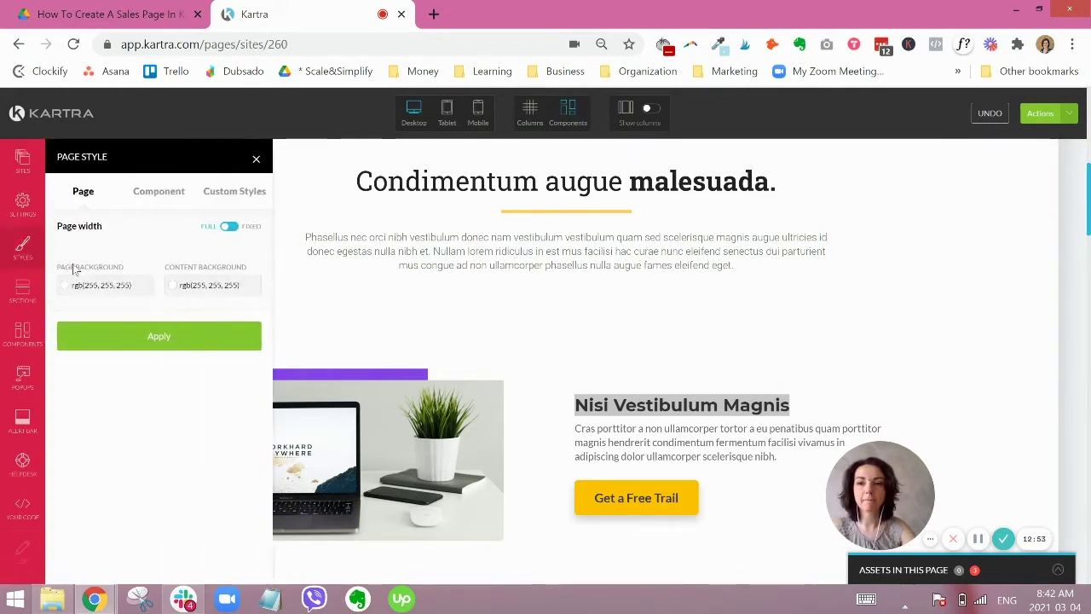
pyautogui.click(158, 196)
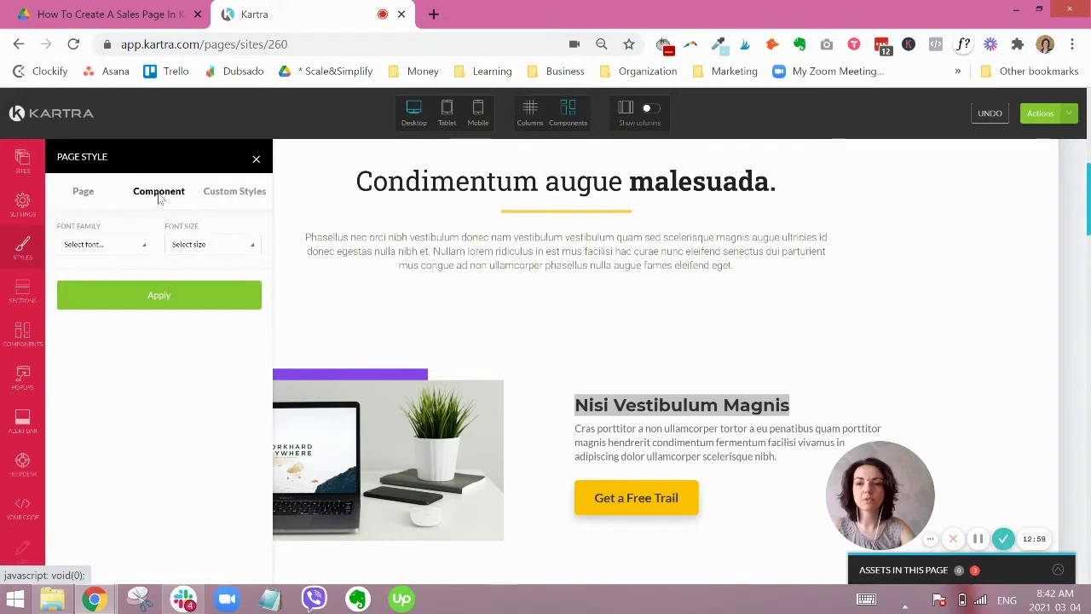
pyautogui.click(112, 260)
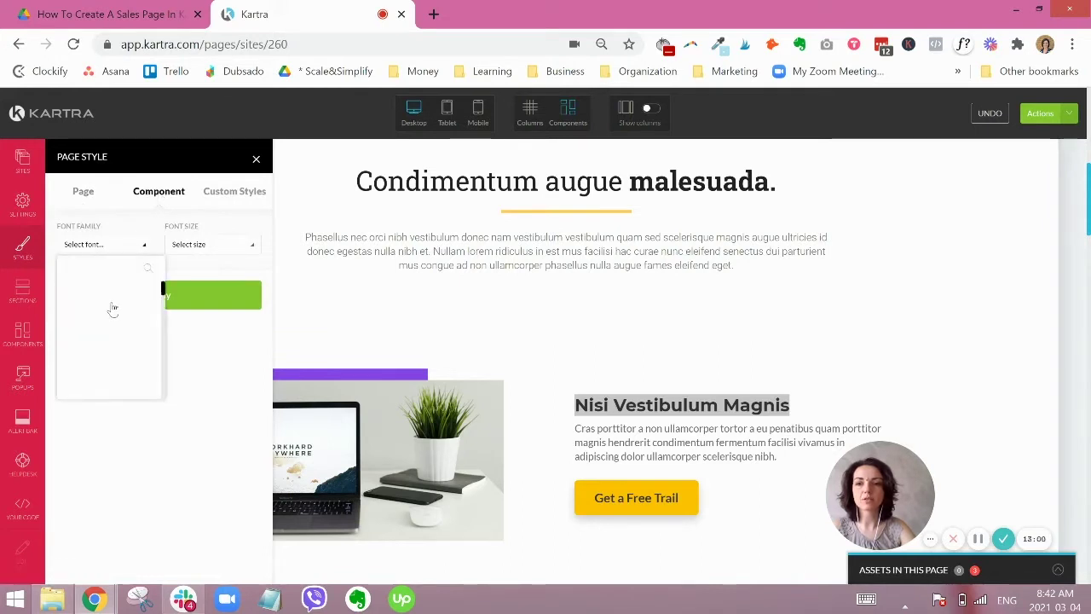
pyautogui.scroll(-1, 103, 368)
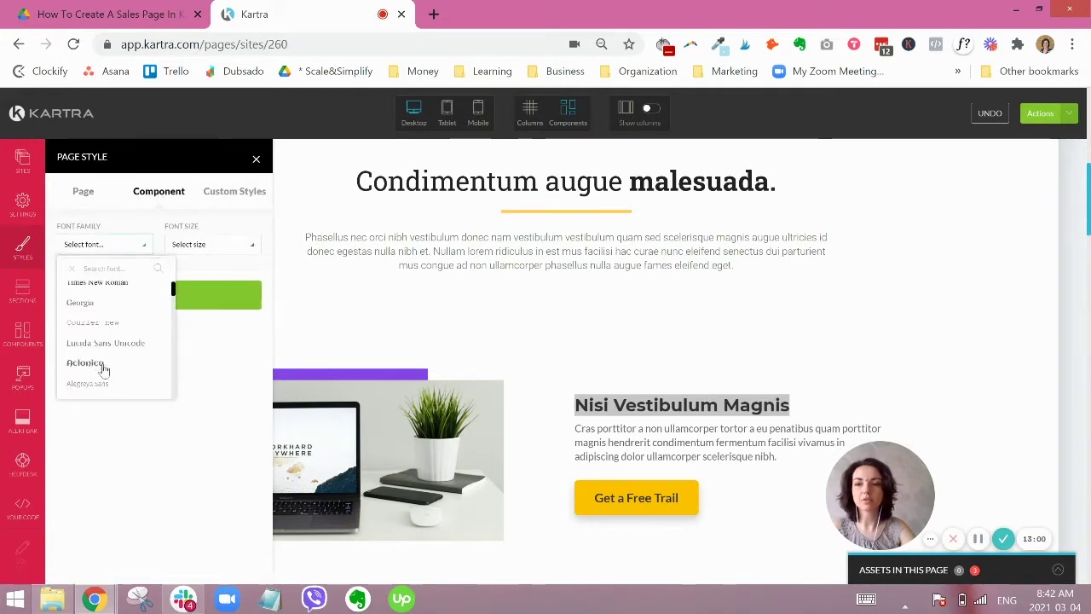
pyautogui.scroll(-1, 102, 367)
pyautogui.scroll(3, 105, 348)
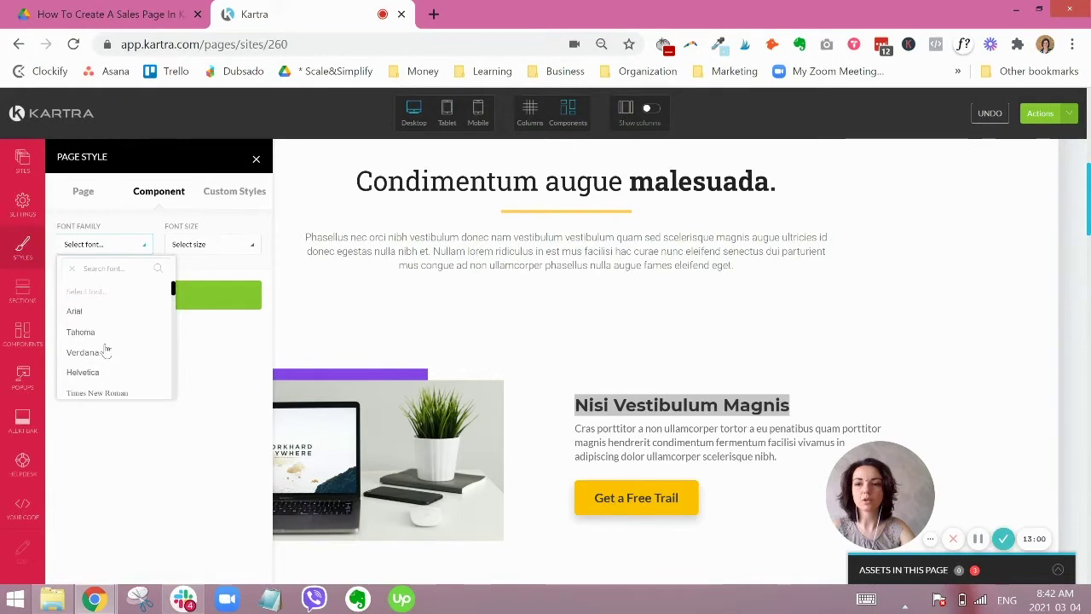
pyautogui.click(206, 249)
pyautogui.click(212, 249)
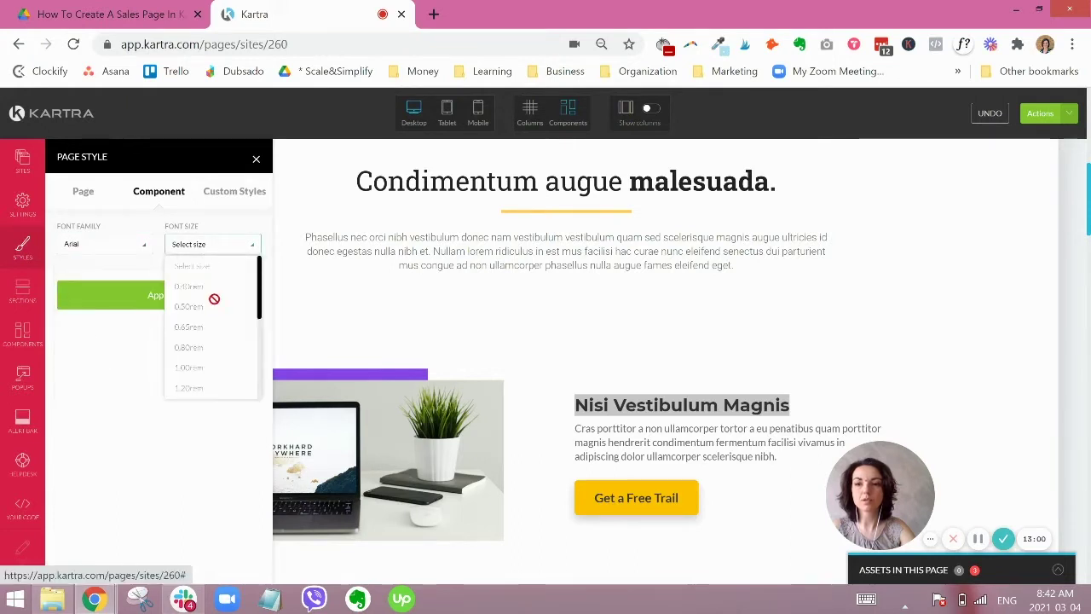
pyautogui.click(201, 368)
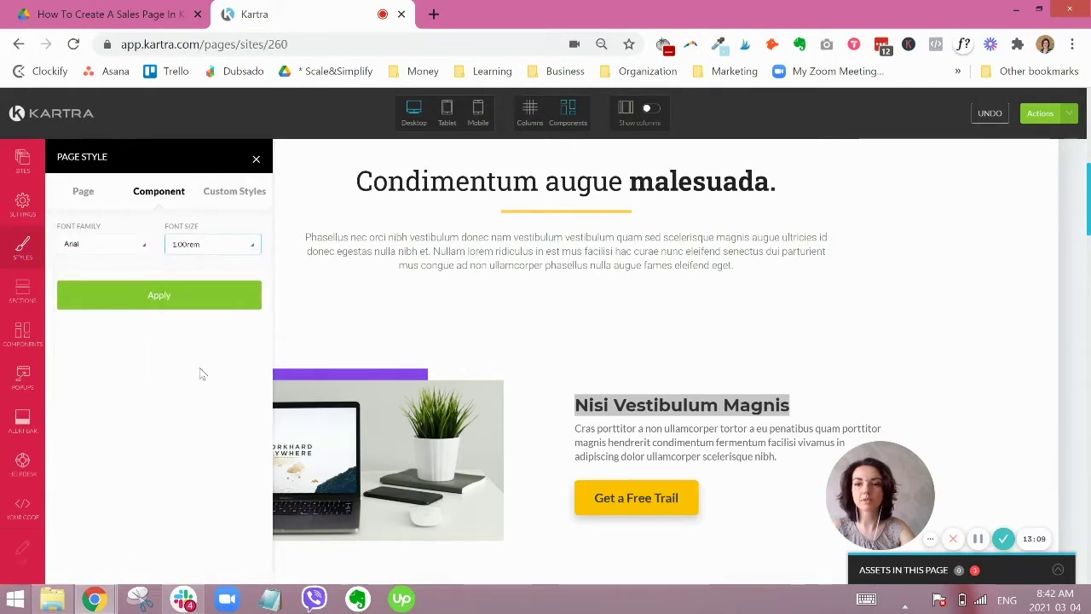
pyautogui.click(172, 300)
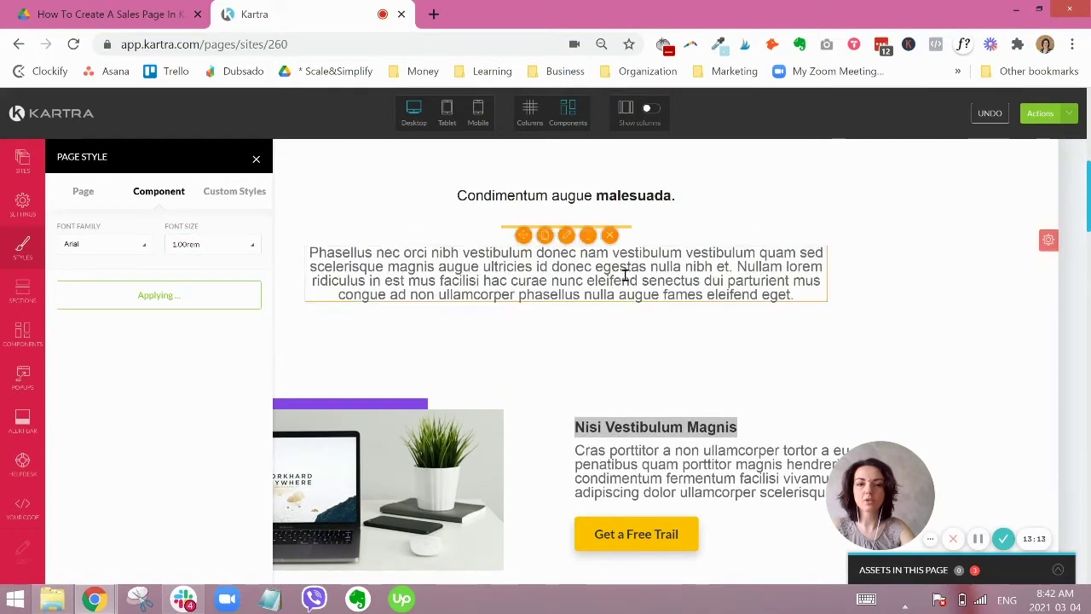
pyautogui.scroll(1, 596, 426)
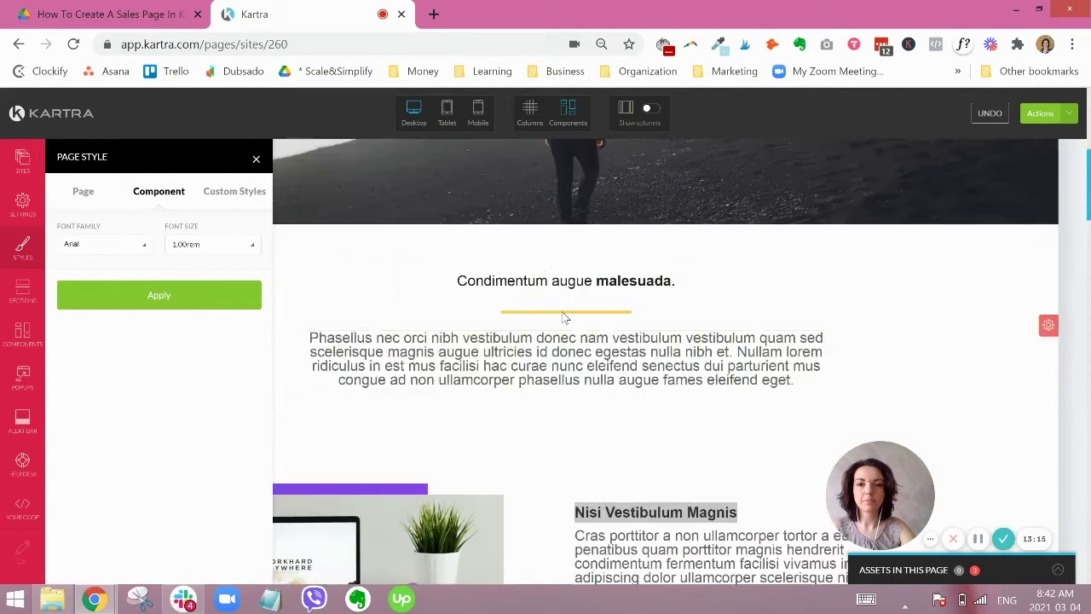
pyautogui.click(258, 161)
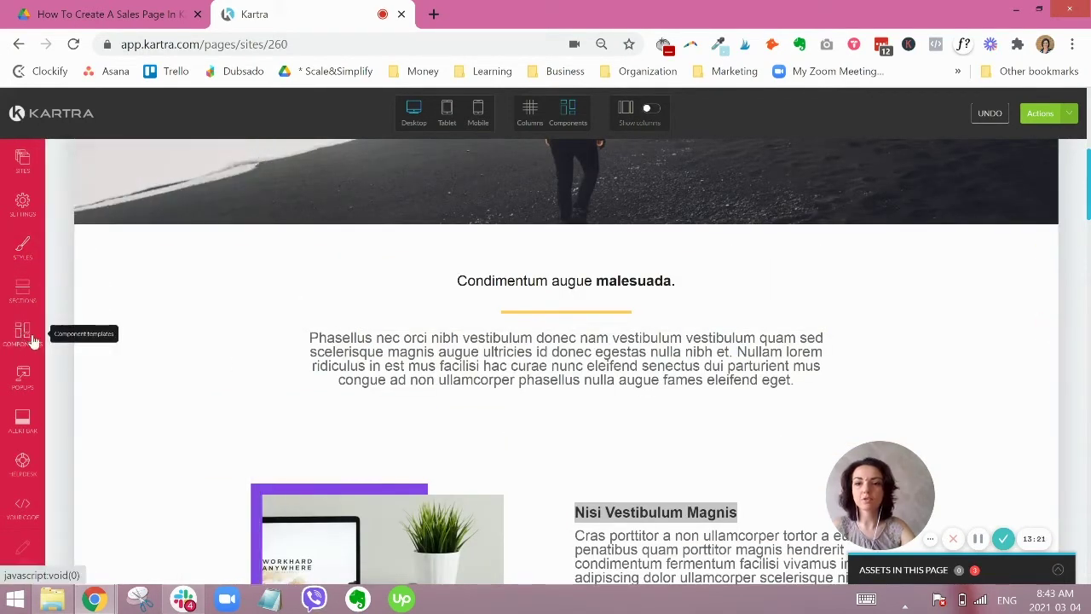
# Step: Look through the Call To Action block templates for the product and offer layouts available
pyautogui.click(24, 290)
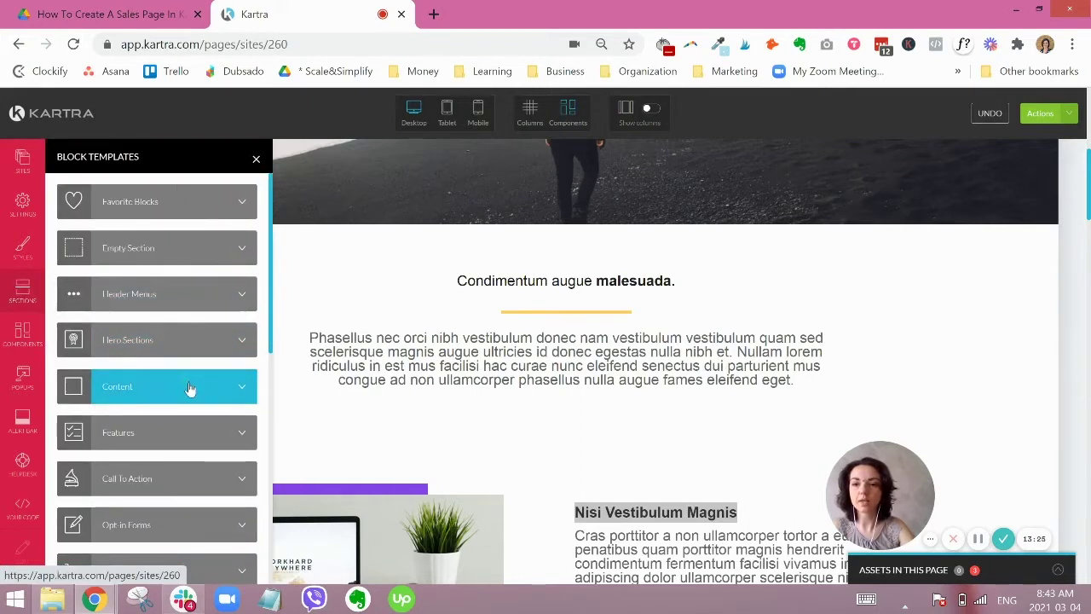
pyautogui.scroll(-1, 171, 401)
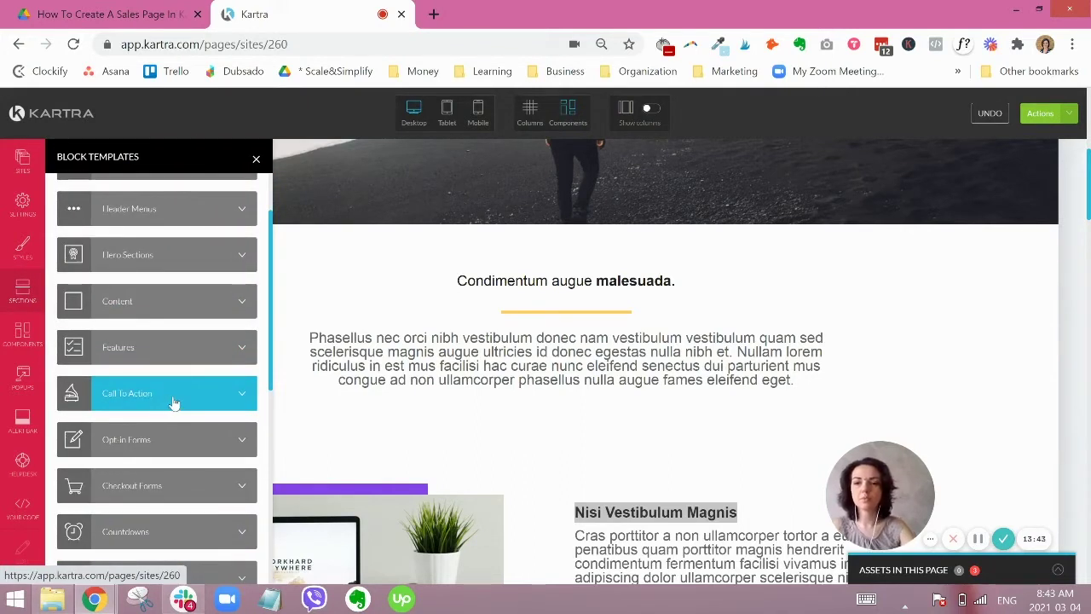
pyautogui.click(173, 401)
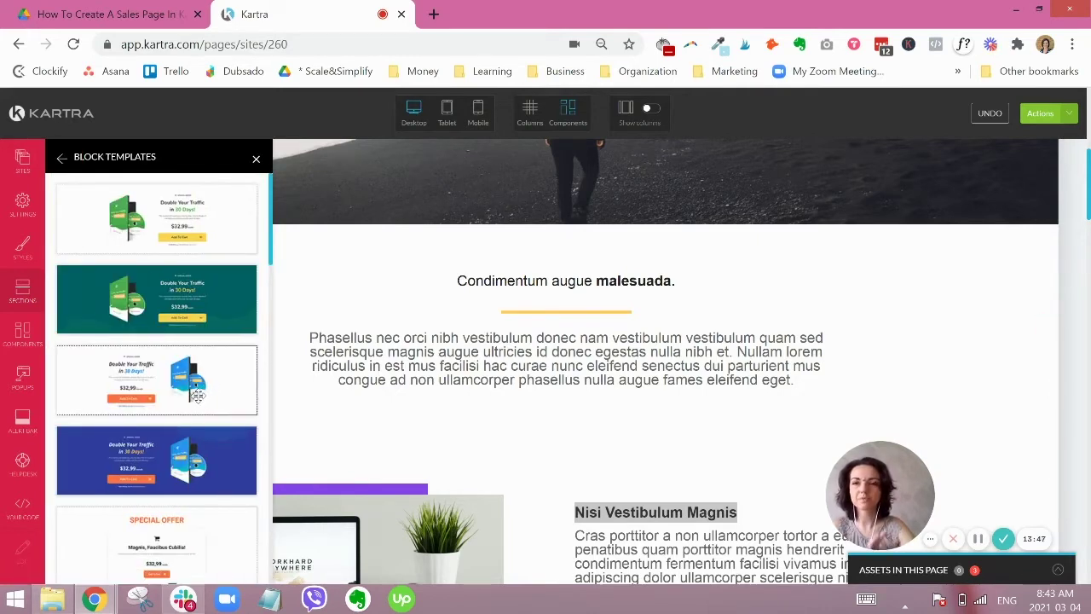
pyautogui.scroll(-5, 179, 315)
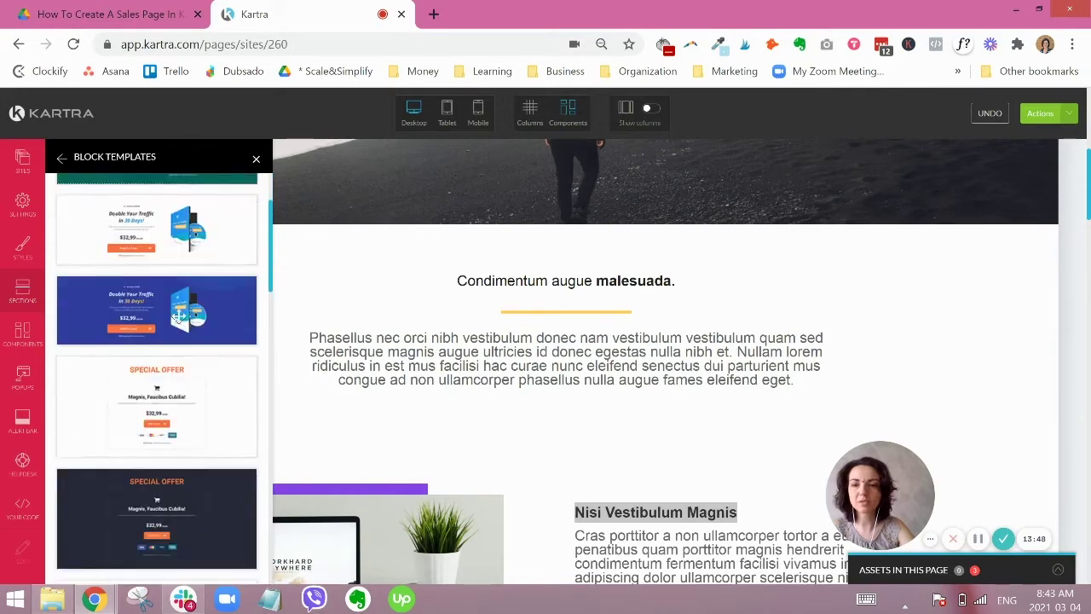
pyautogui.scroll(-2, 178, 315)
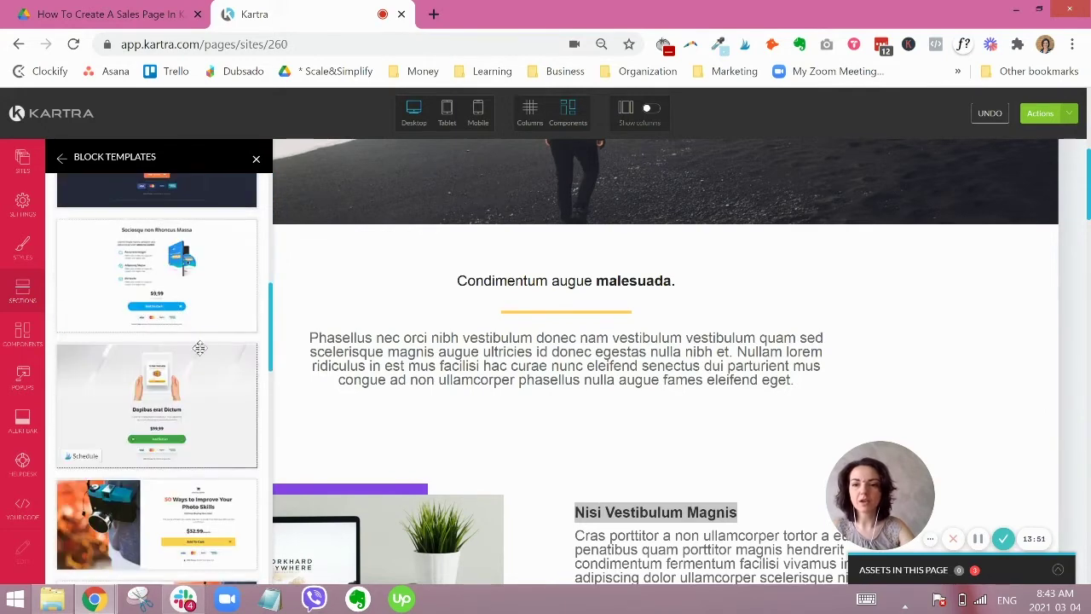
pyautogui.scroll(-1, 222, 360)
pyautogui.scroll(-1, 224, 363)
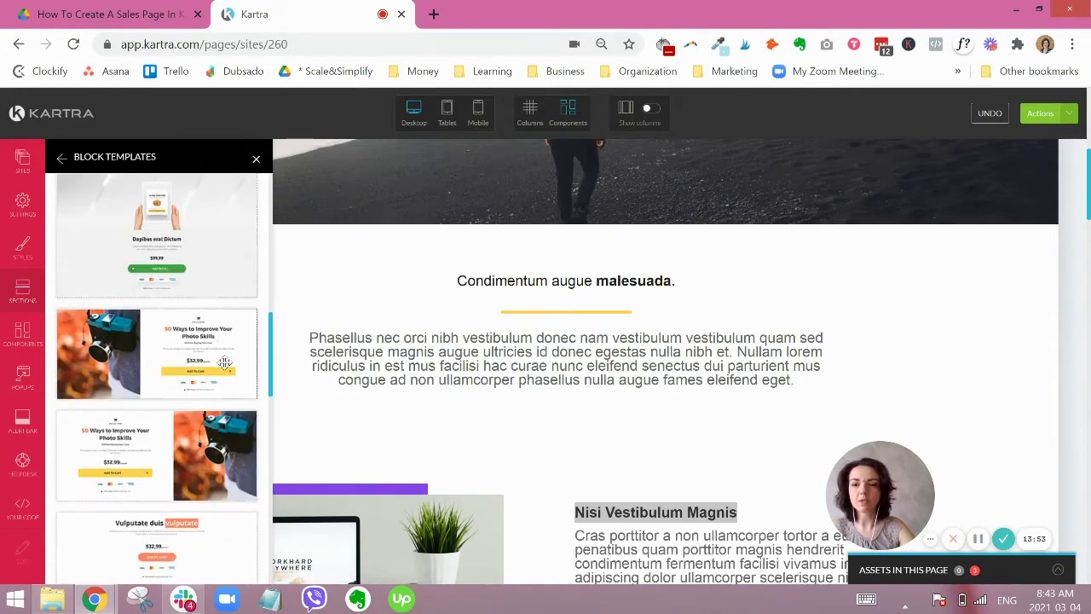
pyautogui.scroll(-3, 225, 362)
pyautogui.scroll(-1, 224, 363)
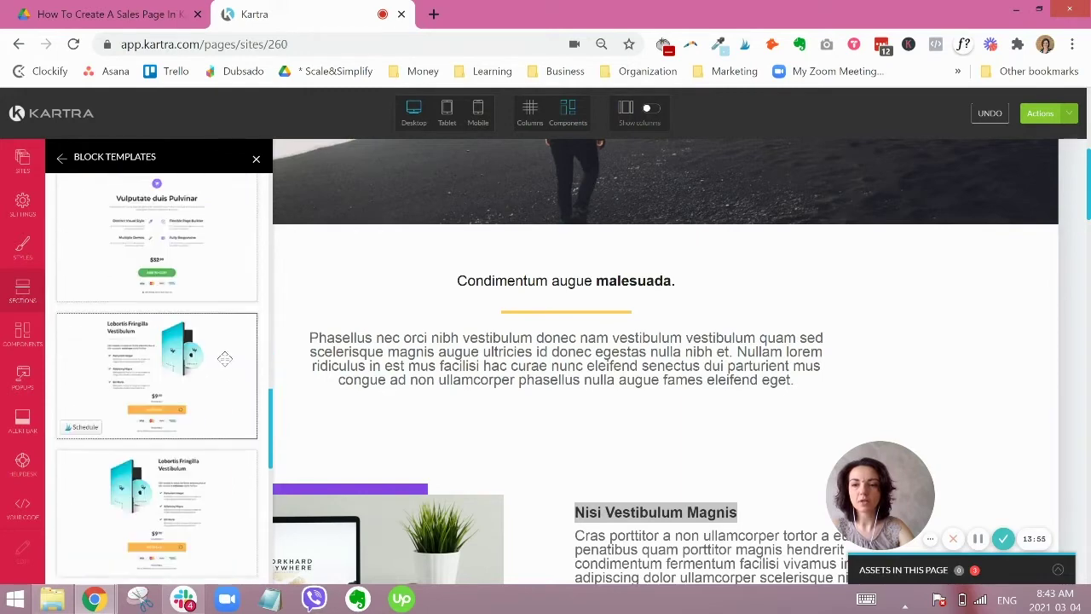
pyautogui.scroll(-1, 230, 362)
pyautogui.scroll(-1, 230, 358)
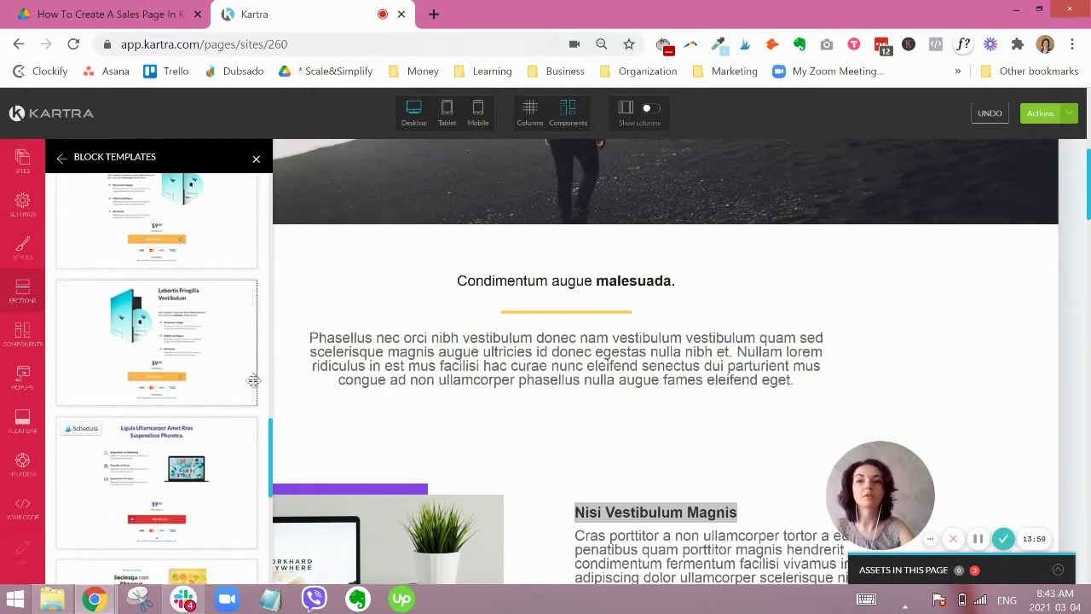
pyautogui.scroll(-4, 230, 383)
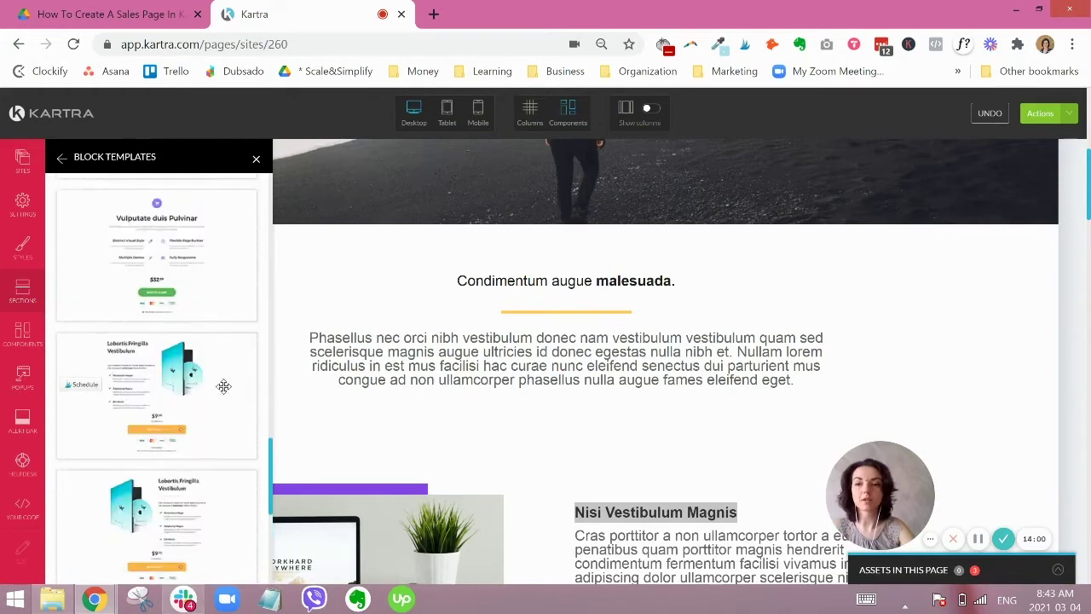
pyautogui.scroll(-3, 224, 387)
pyautogui.click(62, 157)
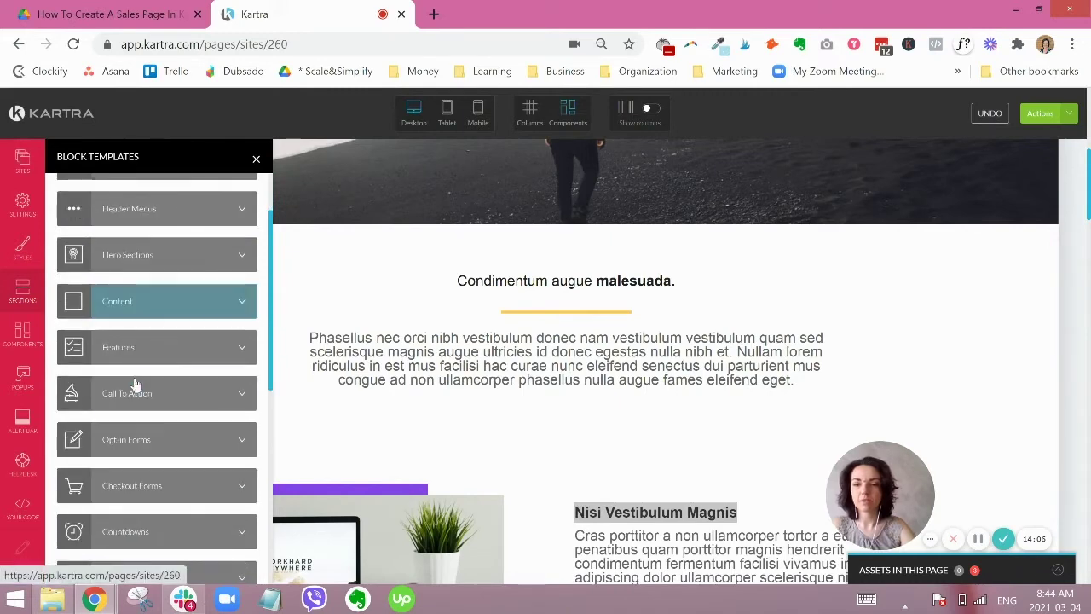
# Step: Add the two-plan Our Plans block from the Pricing Tables templates directly below the Condimentum augue section
pyautogui.scroll(-3, 141, 392)
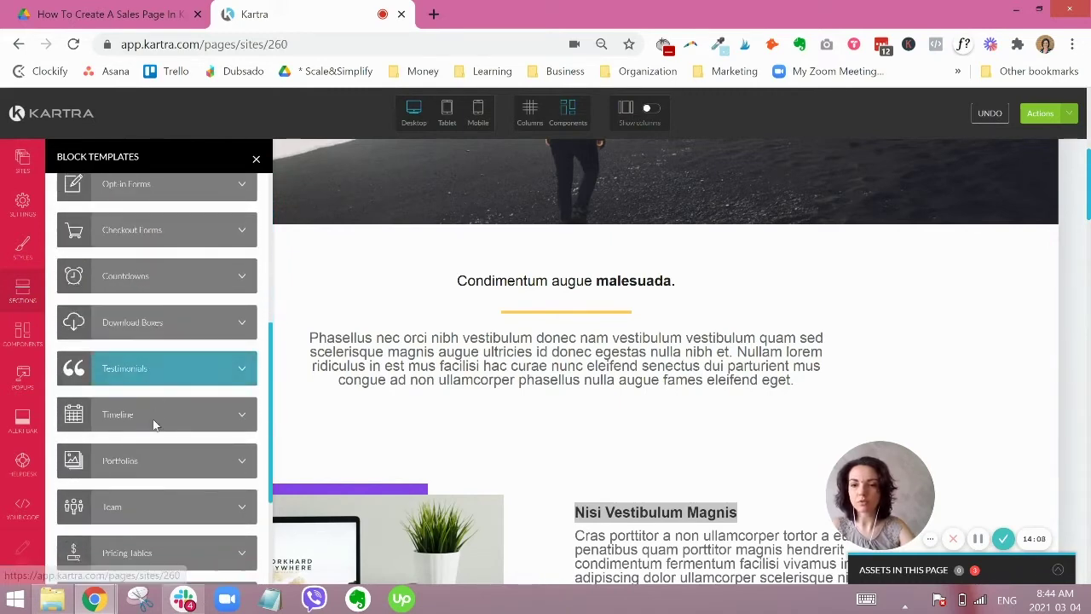
pyautogui.scroll(-2, 156, 458)
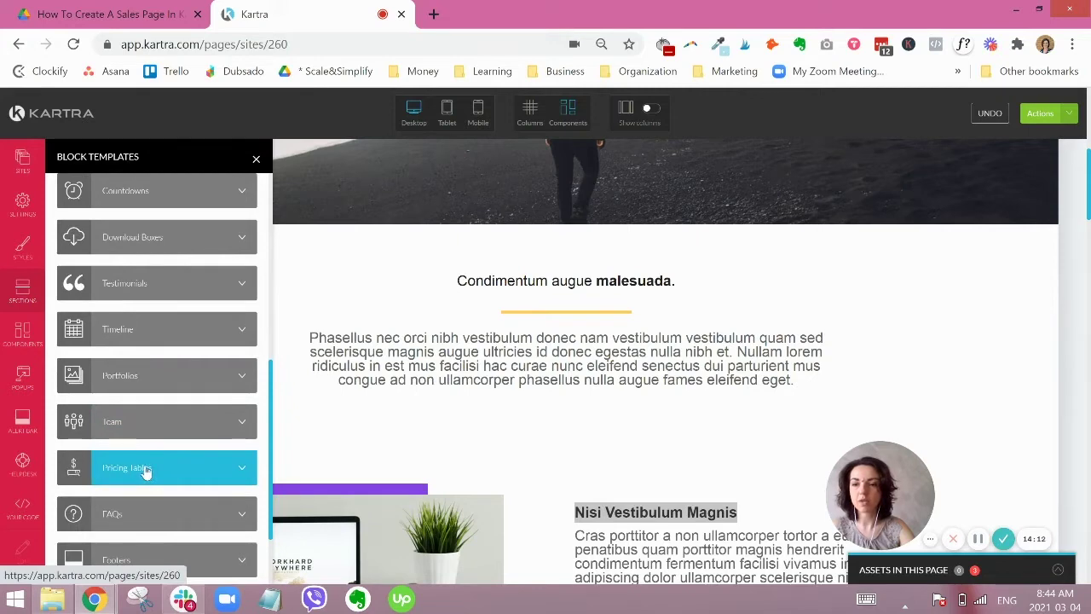
pyautogui.click(145, 468)
pyautogui.scroll(-6, 217, 323)
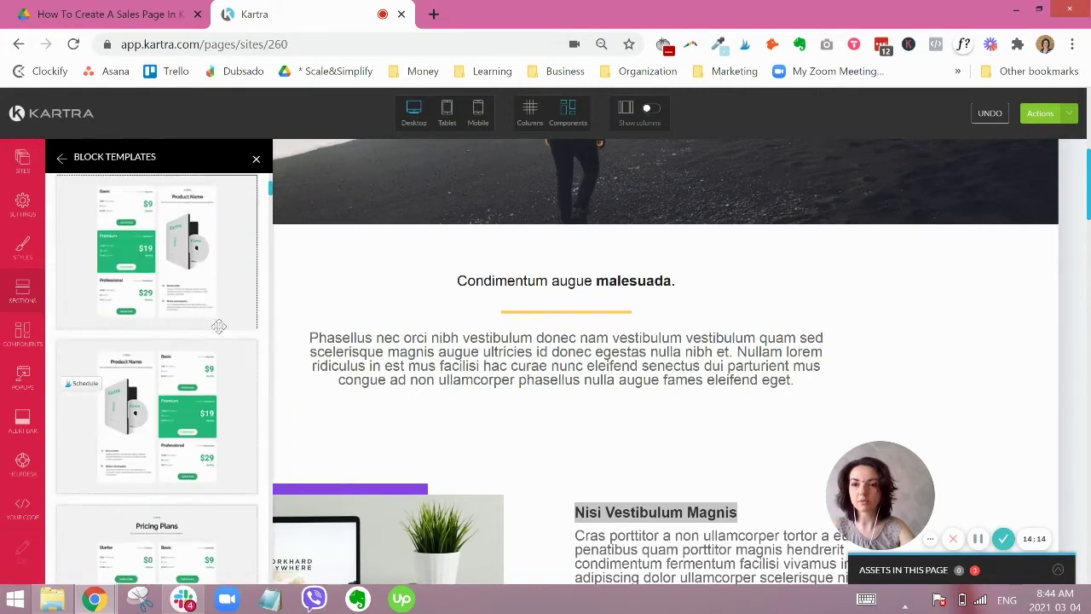
pyautogui.scroll(-5, 223, 327)
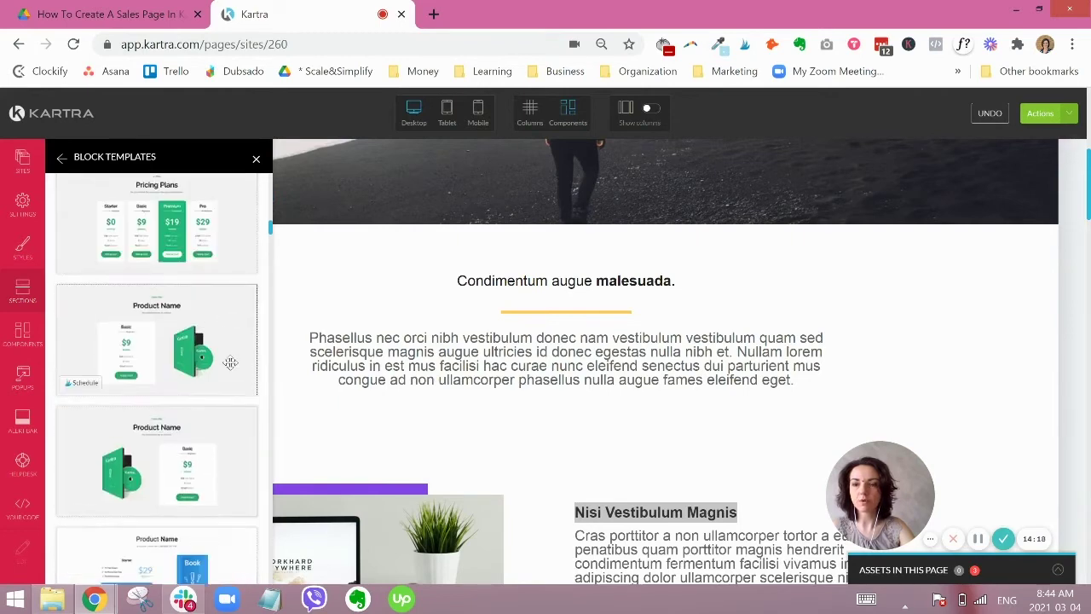
pyautogui.scroll(-5, 228, 362)
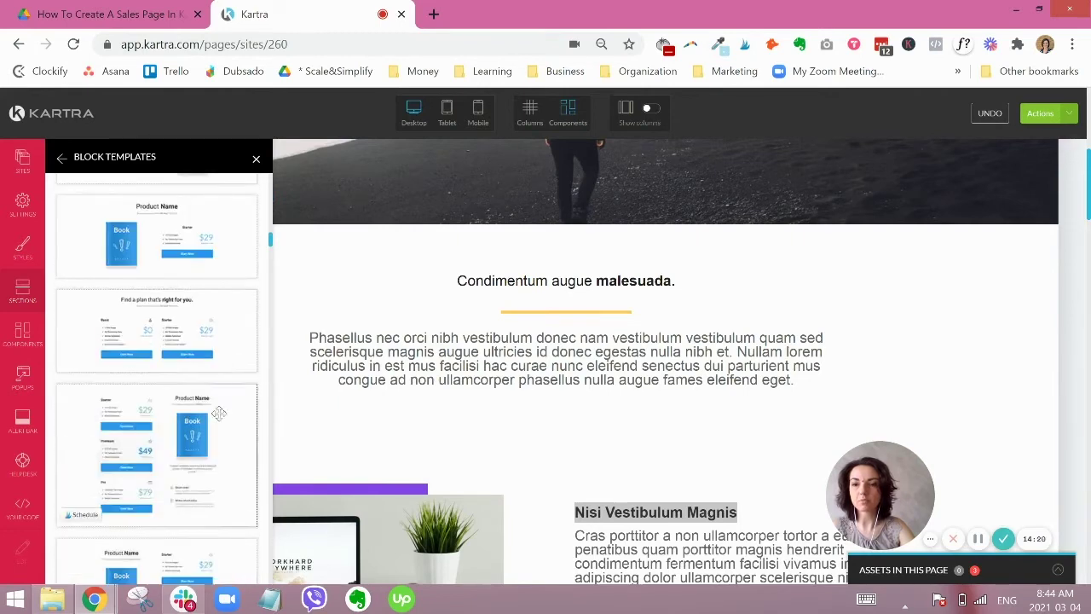
pyautogui.scroll(-3, 213, 416)
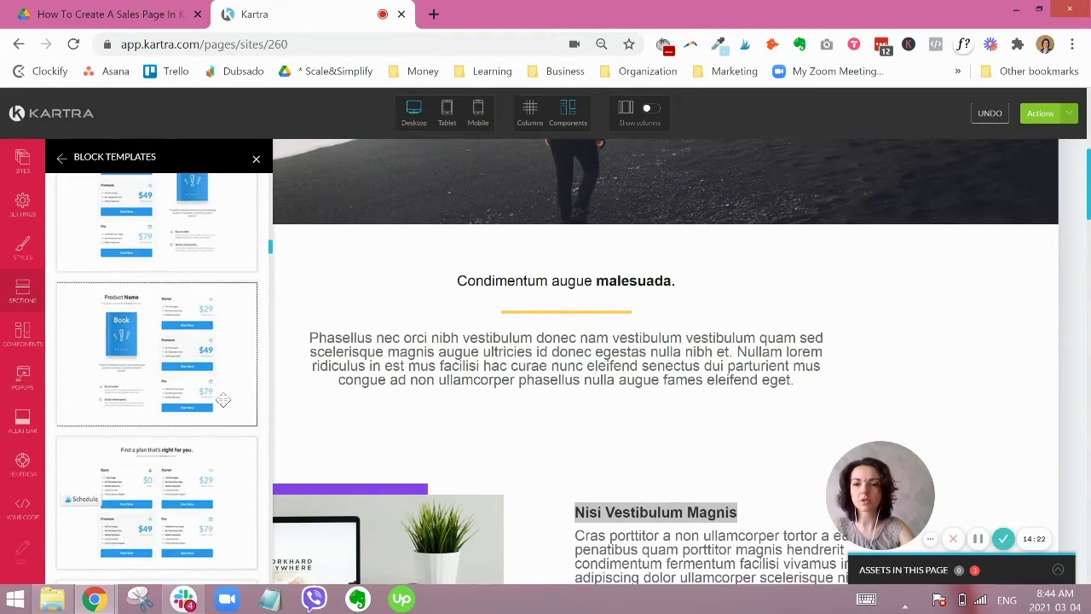
pyautogui.scroll(-5, 223, 400)
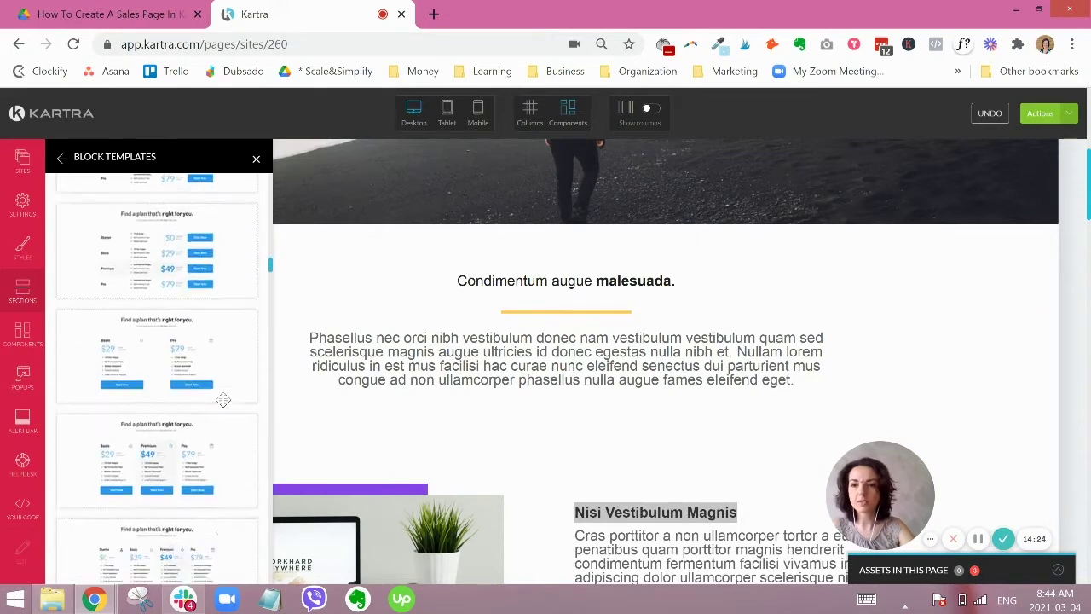
pyautogui.scroll(5, 223, 400)
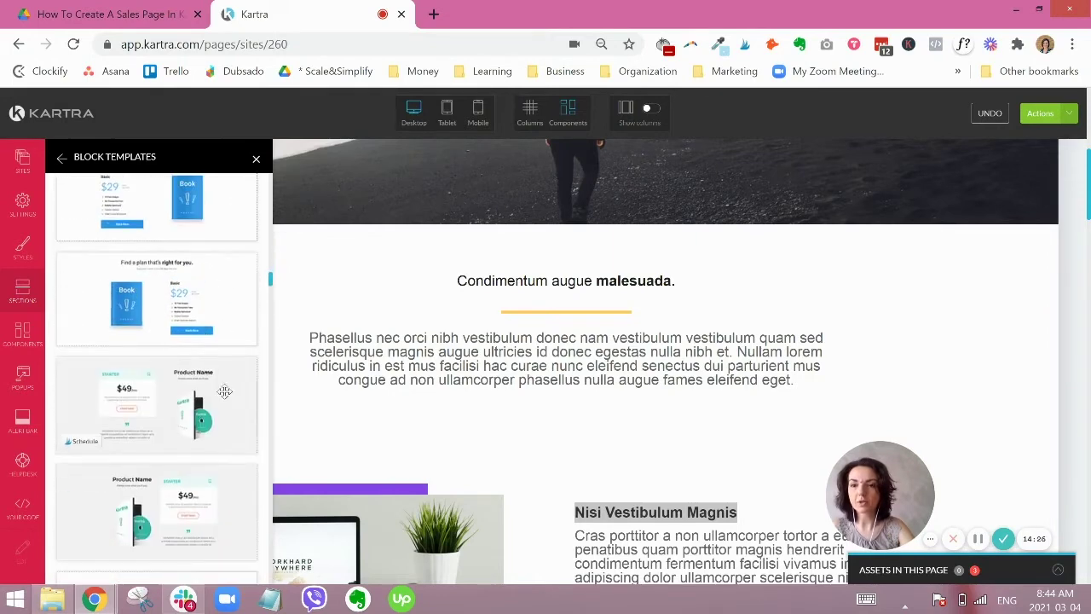
pyautogui.scroll(-4, 219, 392)
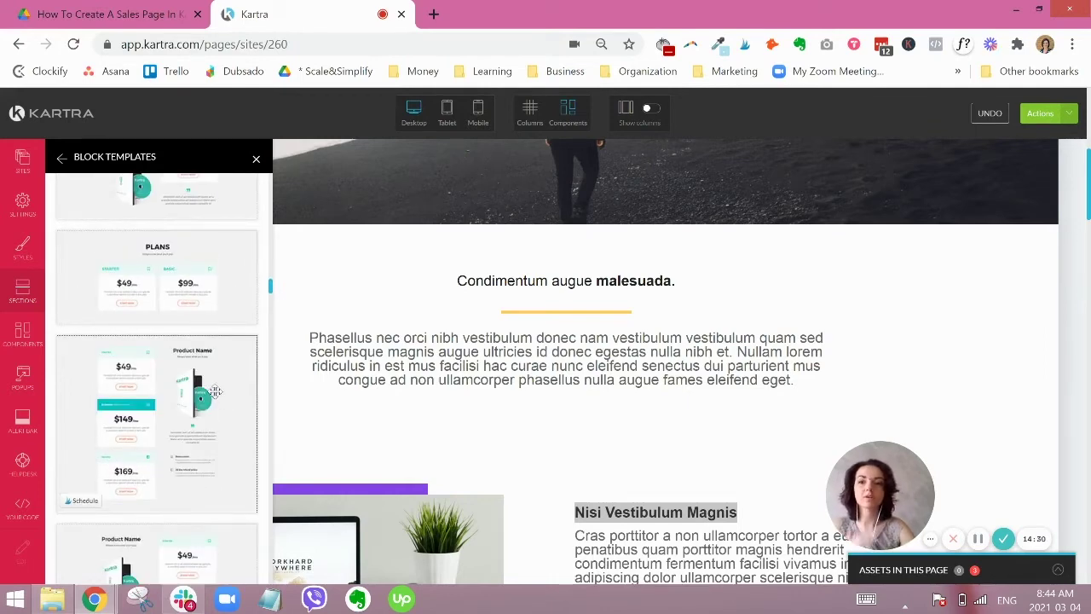
pyautogui.scroll(-5, 215, 391)
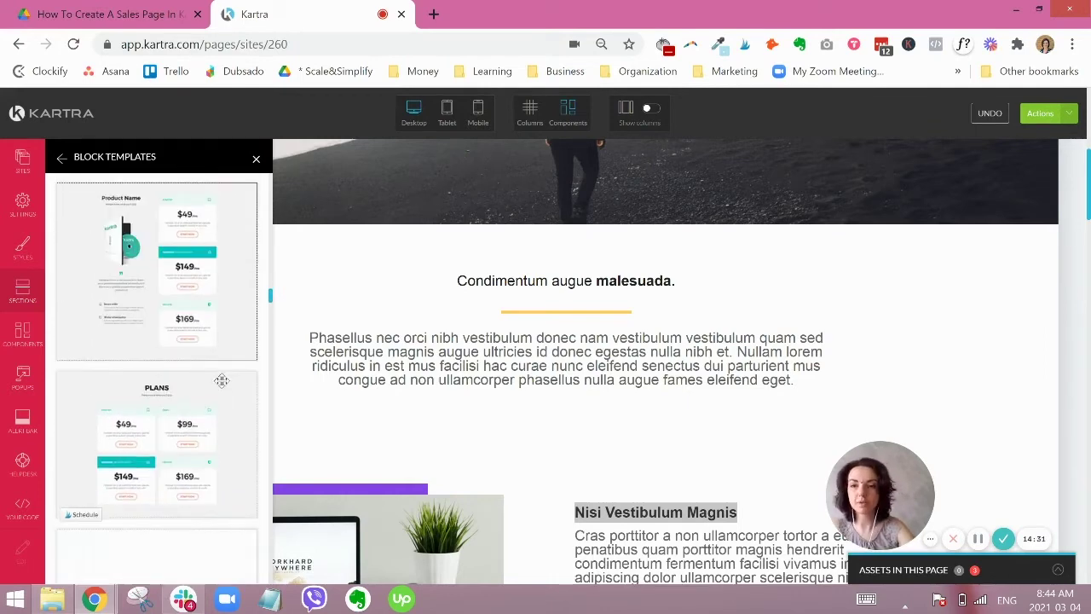
pyautogui.scroll(-5, 224, 380)
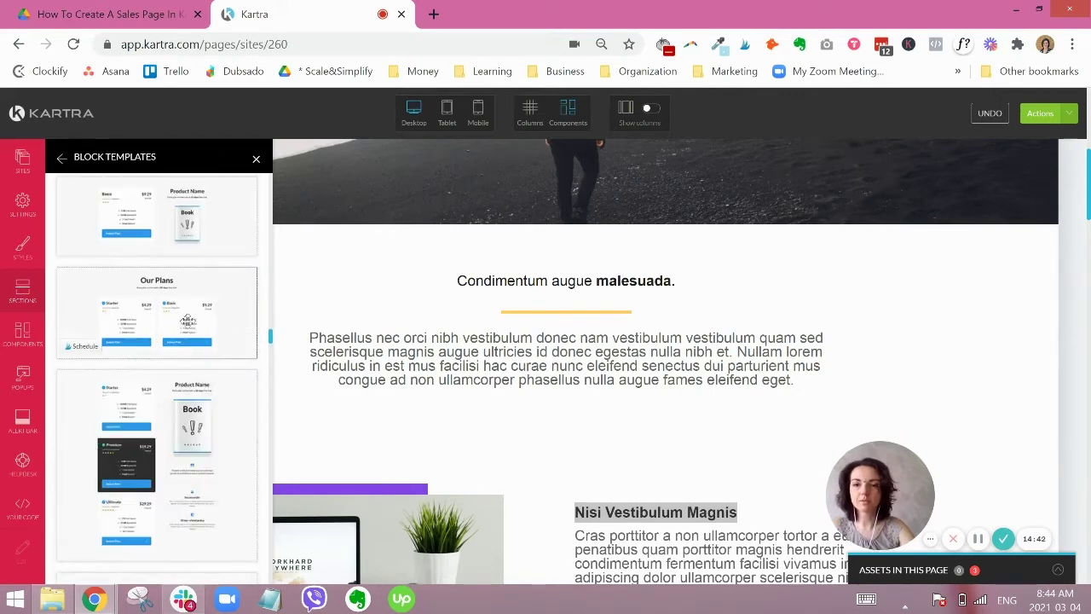
pyautogui.moveTo(590, 445); pyautogui.dragTo(604, 441)
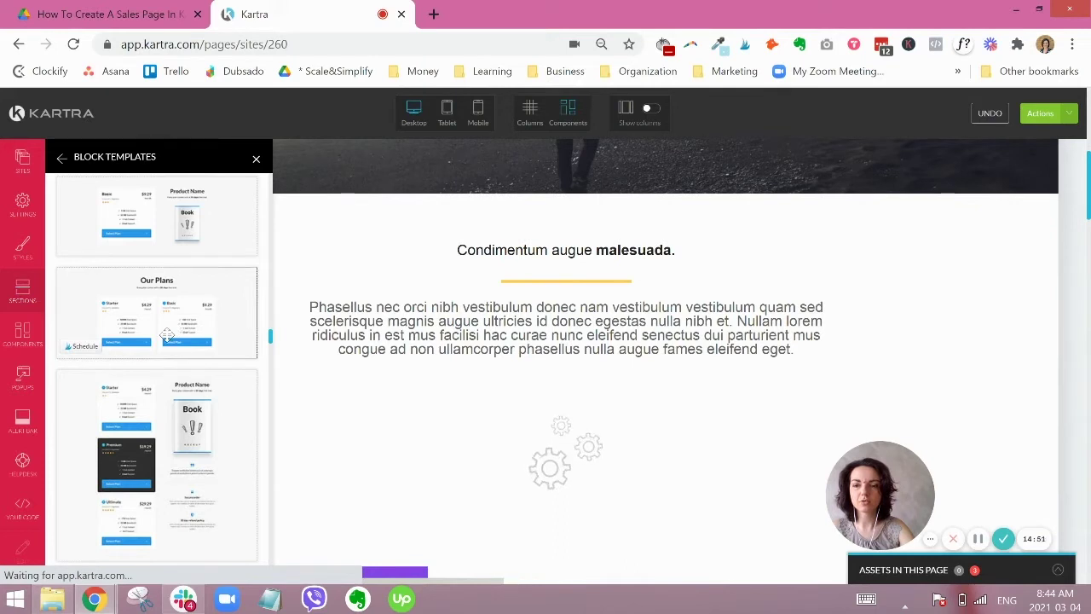
# Step: Look through more pricing table templates, then close the template list and view the added plan cards
pyautogui.scroll(-3, 167, 335)
pyautogui.scroll(-5, 167, 335)
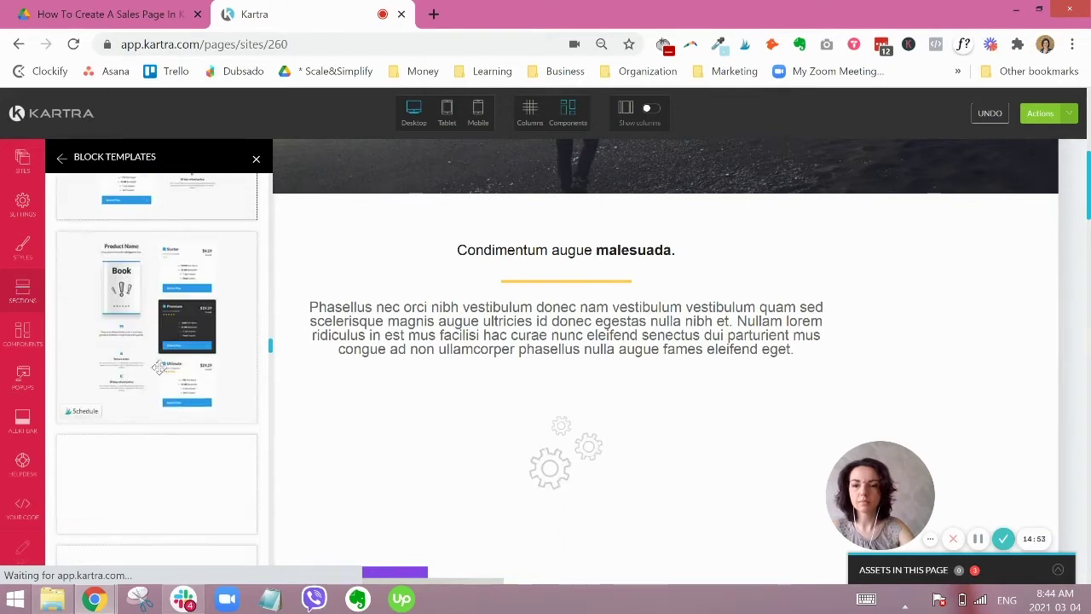
pyautogui.scroll(-5, 164, 344)
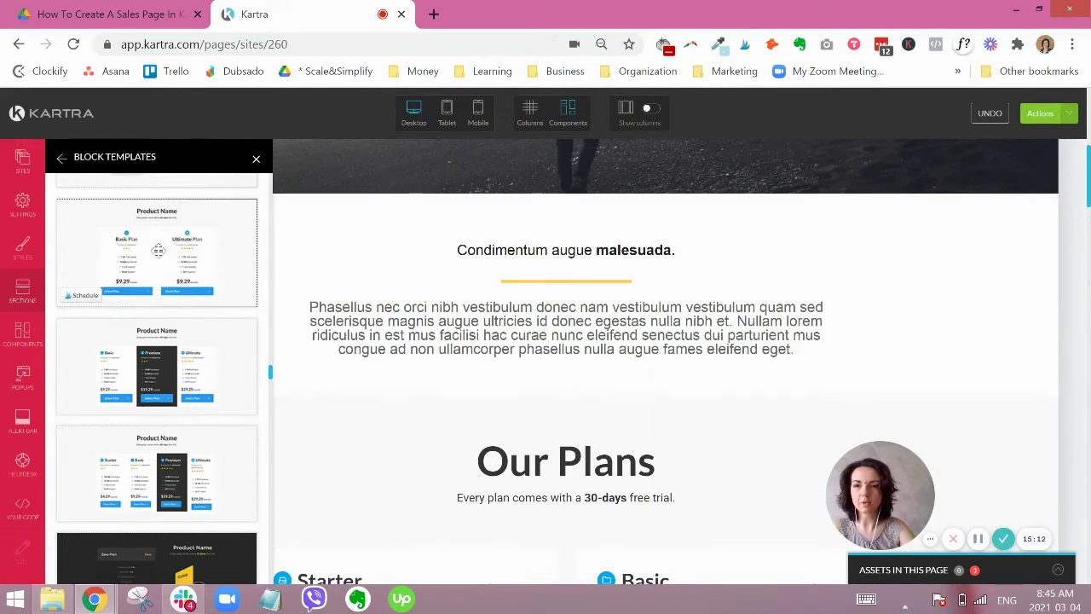
pyautogui.scroll(-3, 158, 250)
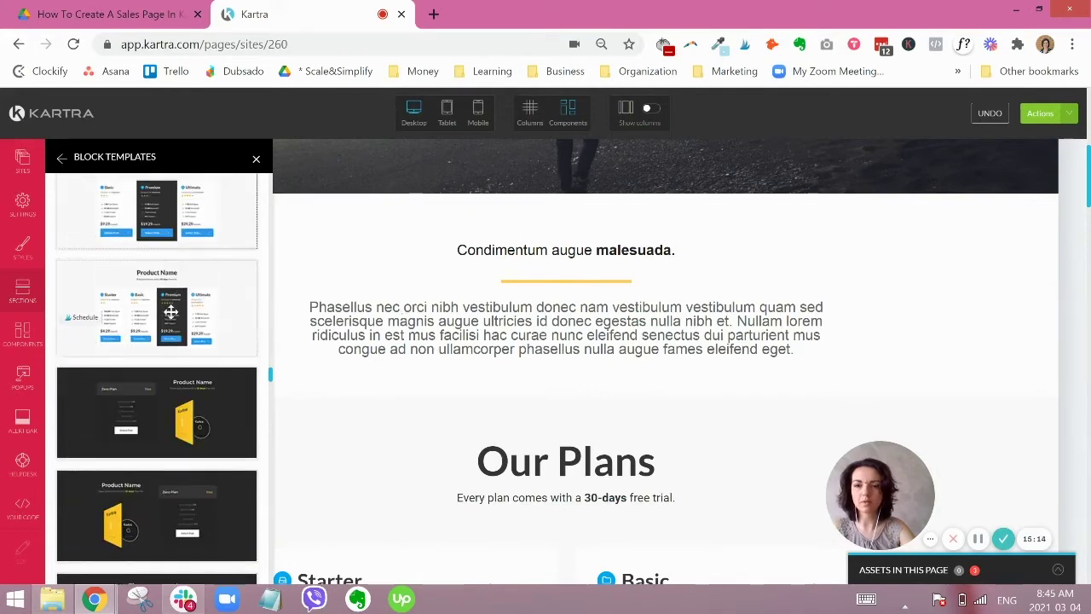
pyautogui.scroll(-2, 171, 312)
pyautogui.scroll(-4, 677, 271)
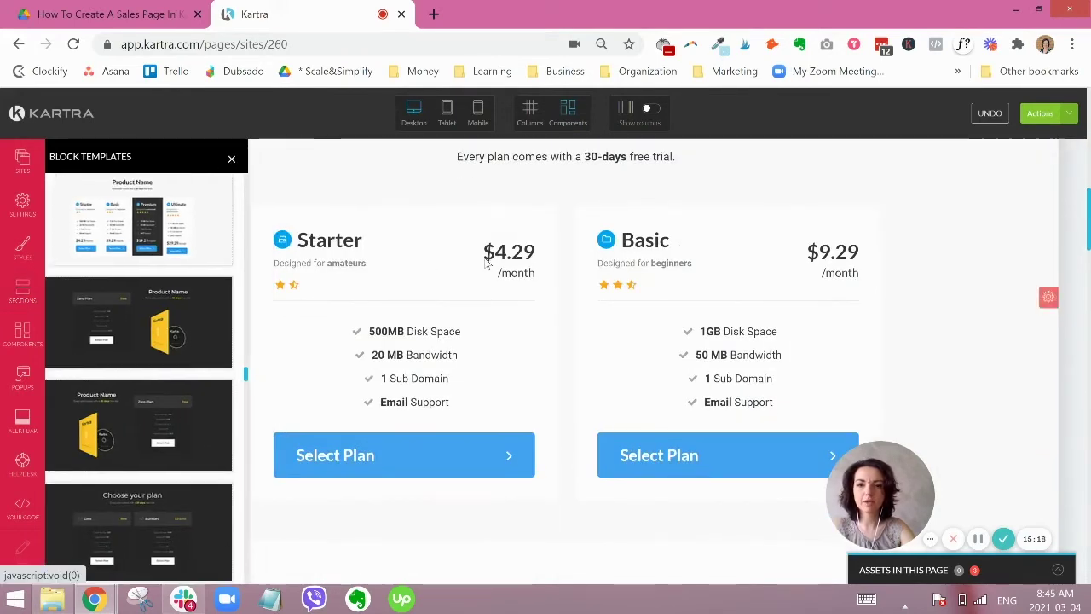
pyautogui.click(487, 263)
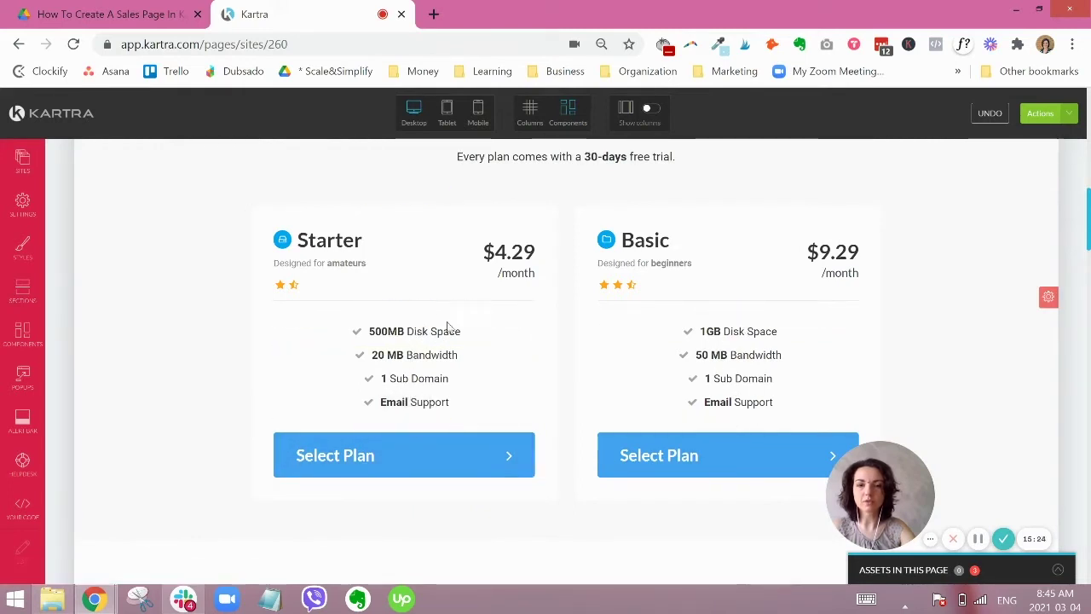
# Step: Delete the star rating and the "Designed for amateurs" line from the Starter plan card
pyautogui.scroll(1, 448, 396)
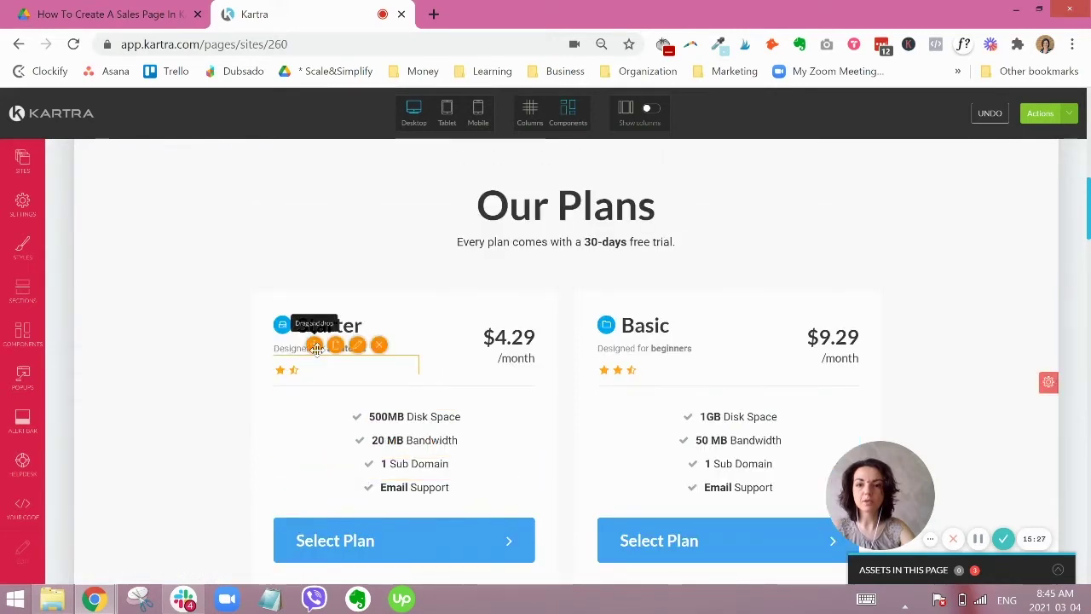
pyautogui.click(378, 344)
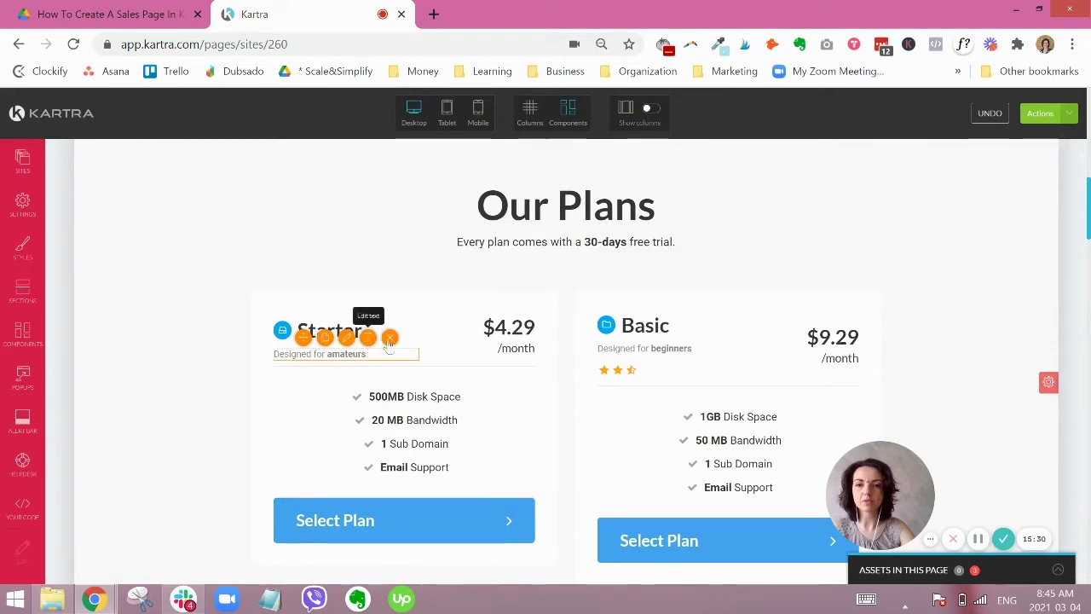
pyautogui.click(389, 338)
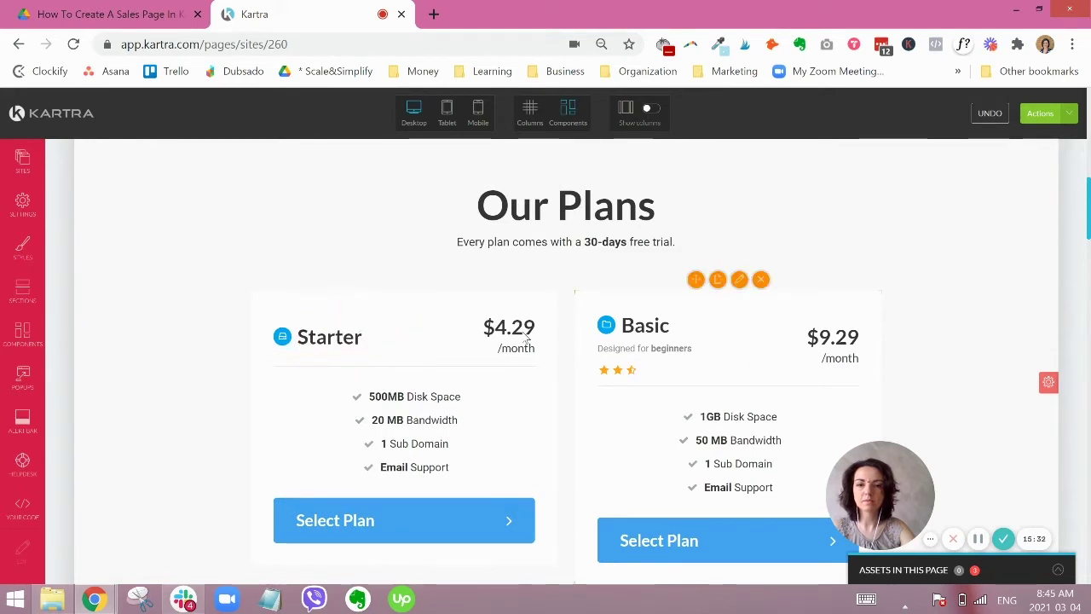
# Step: Move the Starter plan's price between its feature list and the Select Plan button, and centre the price text
pyautogui.moveTo(448, 309); pyautogui.dragTo(411, 487)
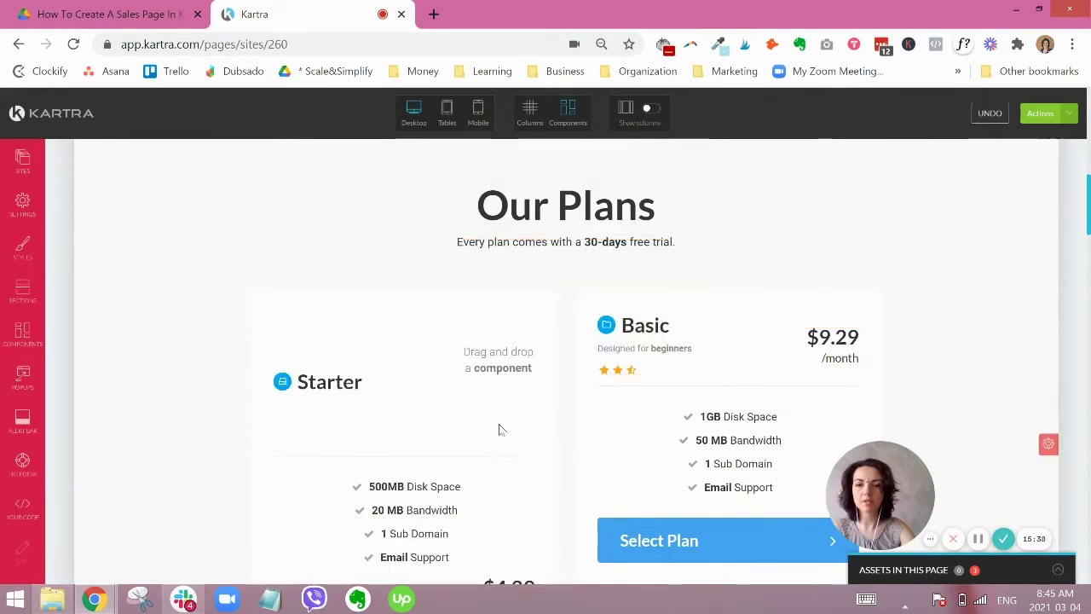
pyautogui.scroll(-5, 498, 430)
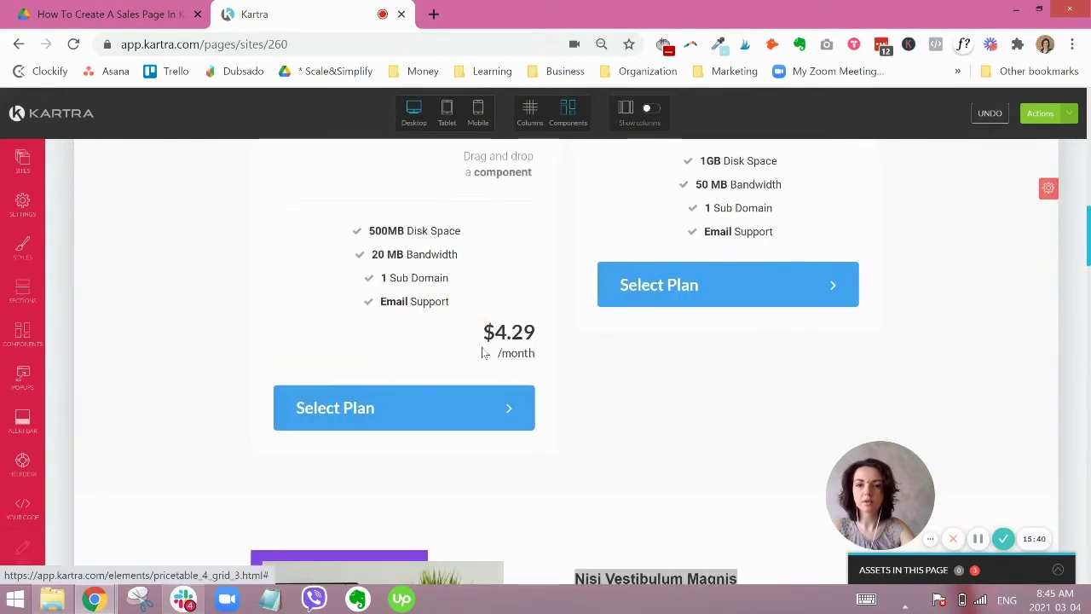
pyautogui.moveTo(461, 334)
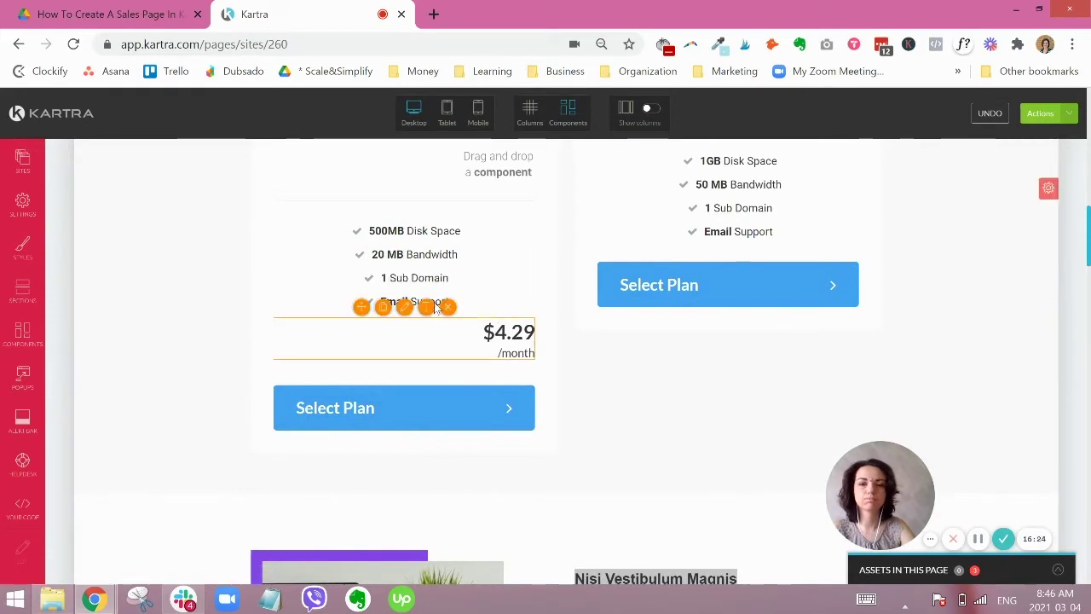
pyautogui.click(444, 347)
pyautogui.hotkey('ctrl', 'a')
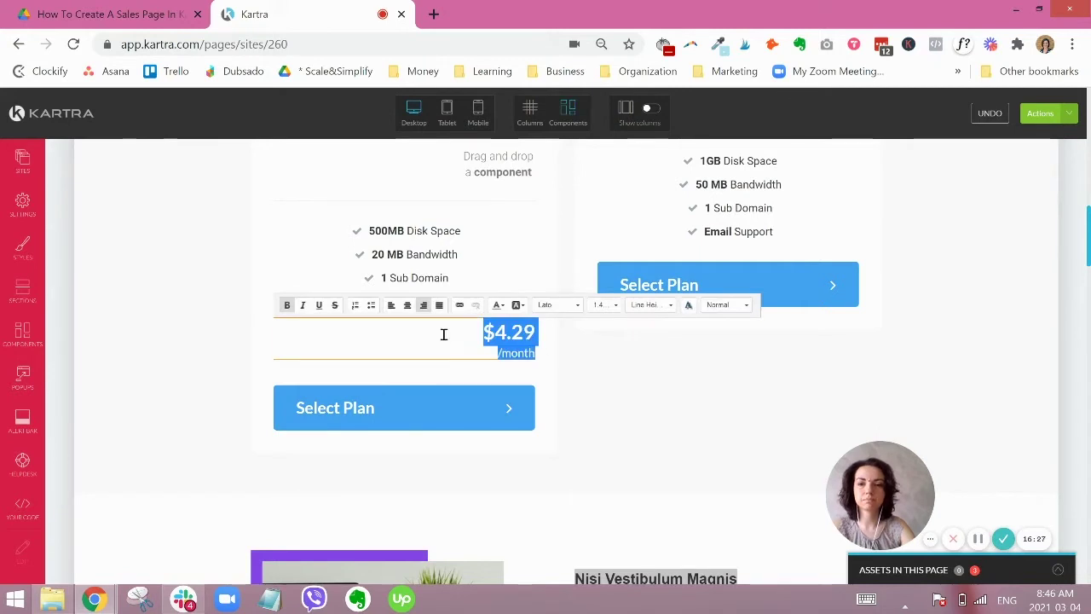
pyautogui.hotkey('ctrl', 'e')
pyautogui.click(591, 370)
# Step: Save the page's progress
pyautogui.click(1067, 116)
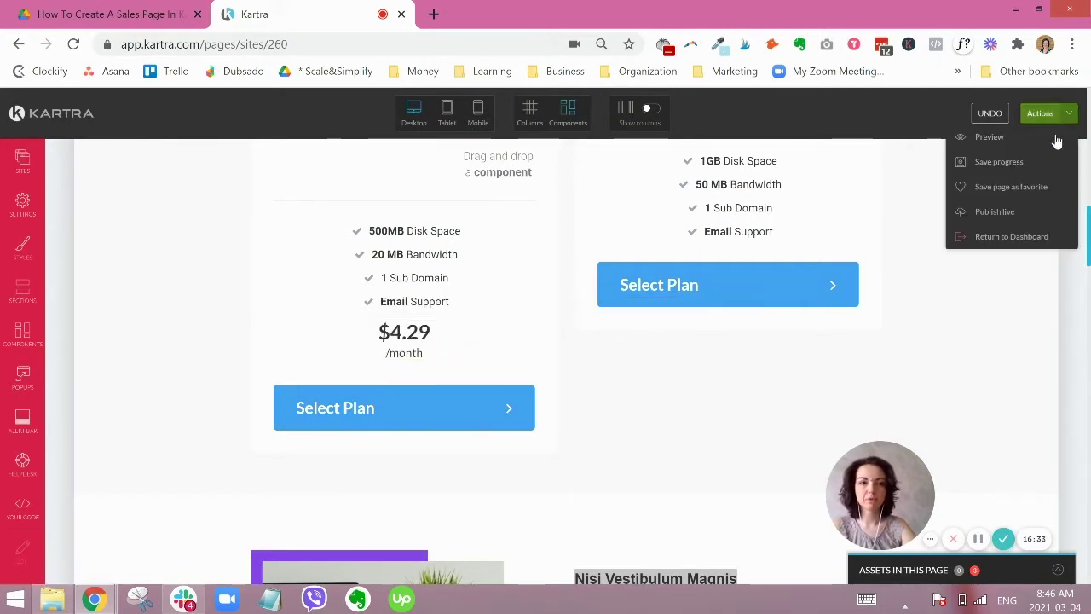
pyautogui.click(990, 163)
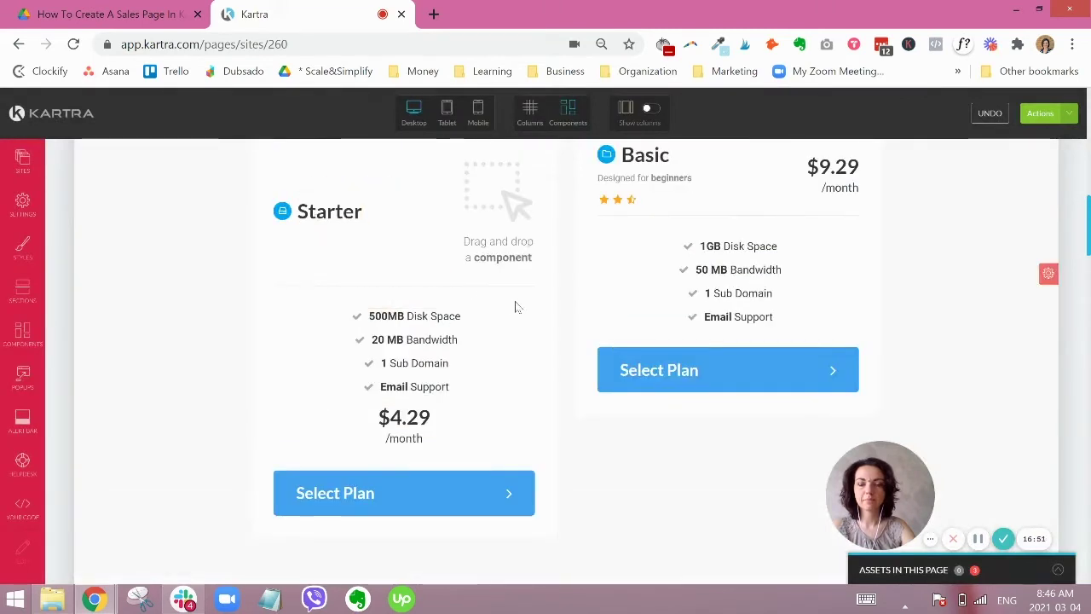
# Step: Examine the column layout of the Starter card's heading row, then return to component editing
pyautogui.scroll(1, 514, 307)
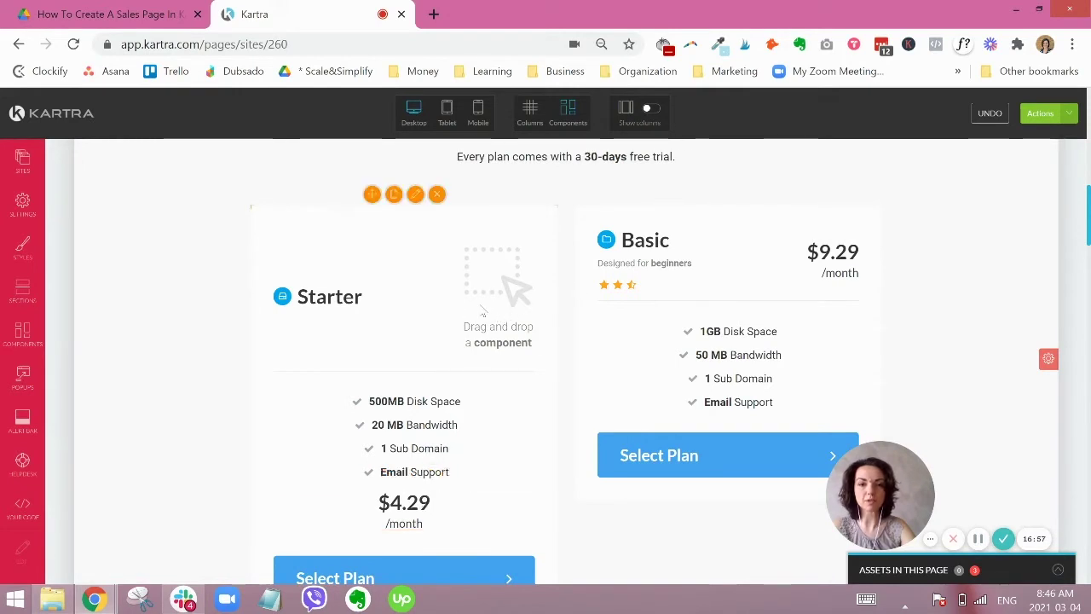
pyautogui.scroll(-1, 288, 368)
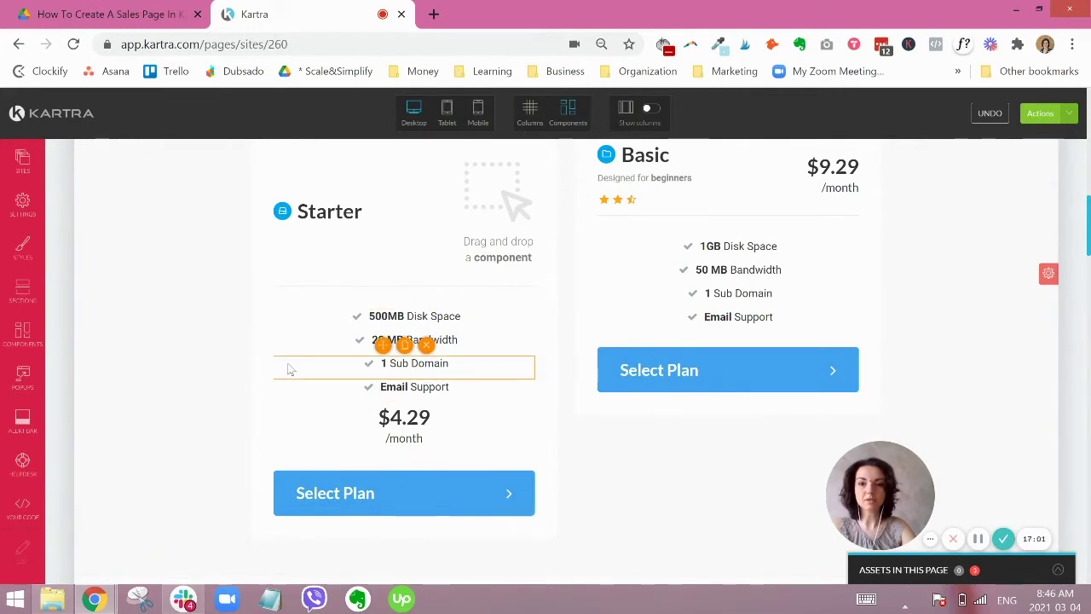
pyautogui.scroll(1, 288, 368)
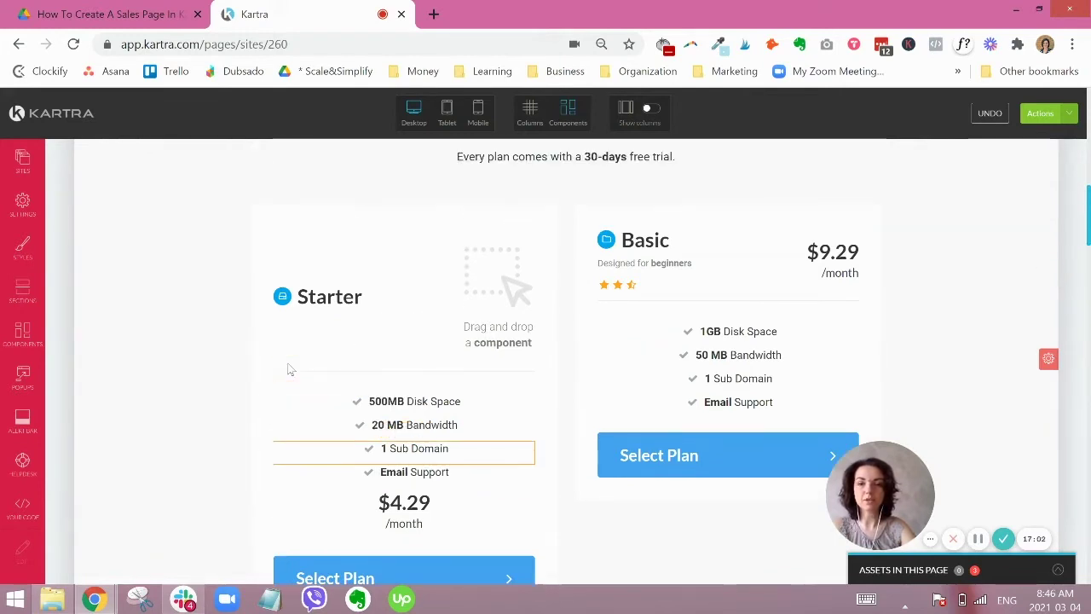
pyautogui.click(530, 110)
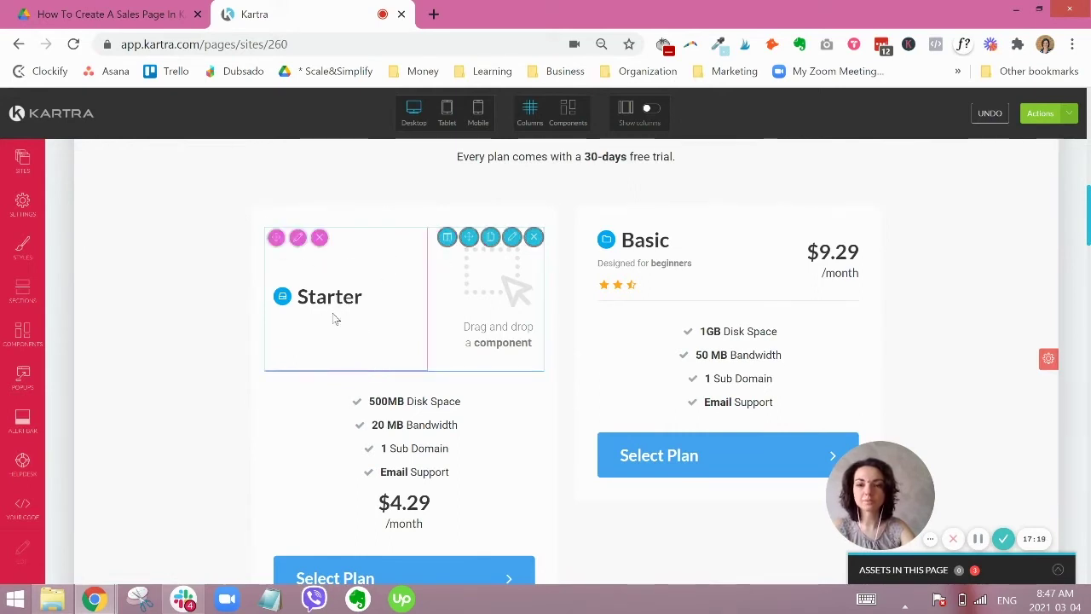
pyautogui.click(568, 114)
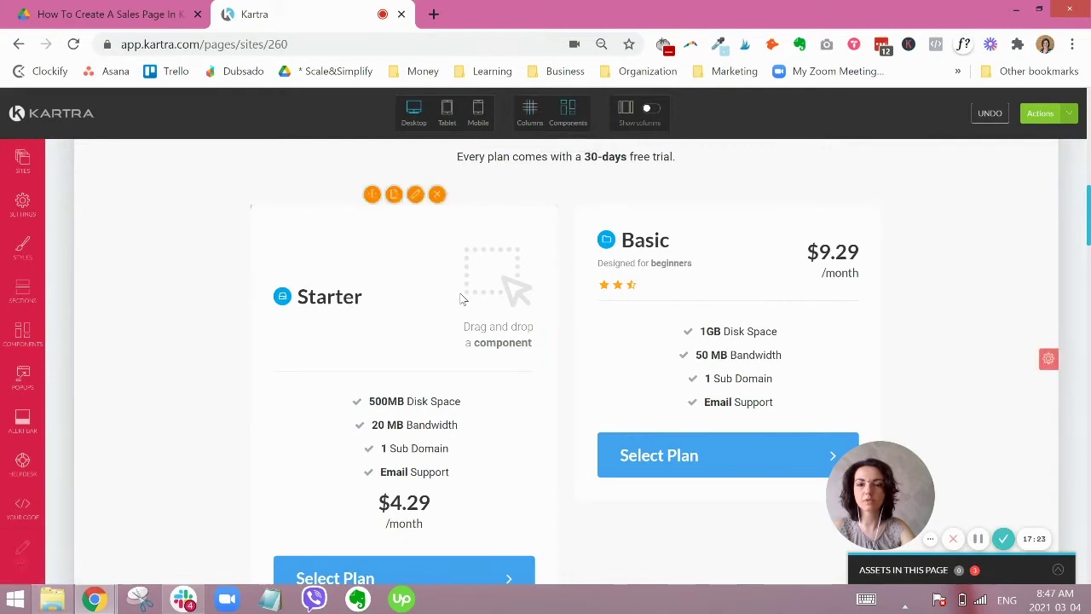
# Step: Move the Starter heading out of its two-column row to just above the card's feature list
pyautogui.scroll(-1, 332, 213)
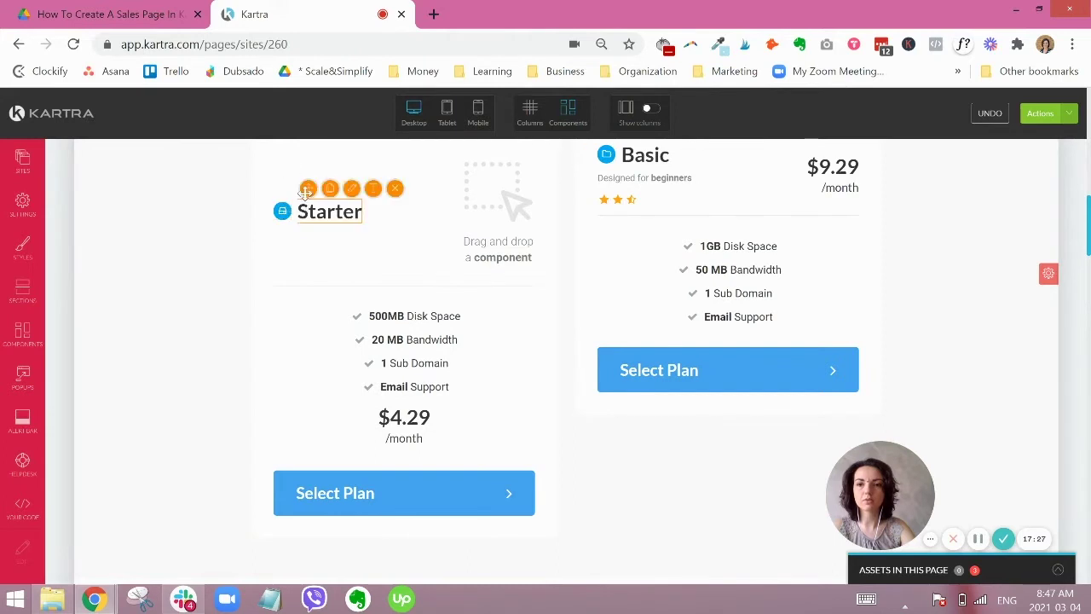
pyautogui.moveTo(307, 188); pyautogui.dragTo(376, 171)
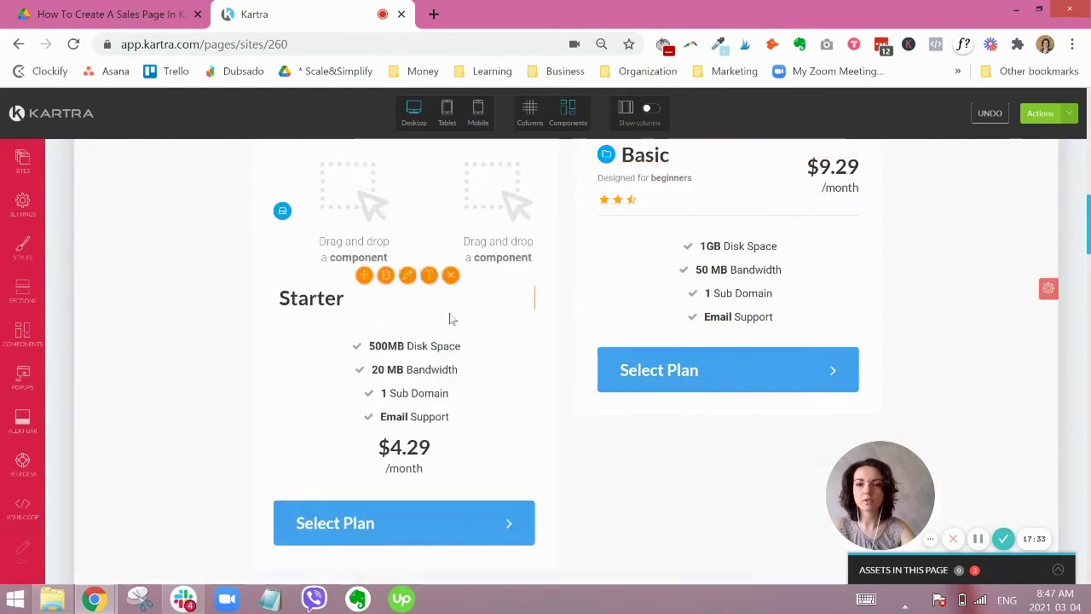
pyautogui.moveTo(367, 301)
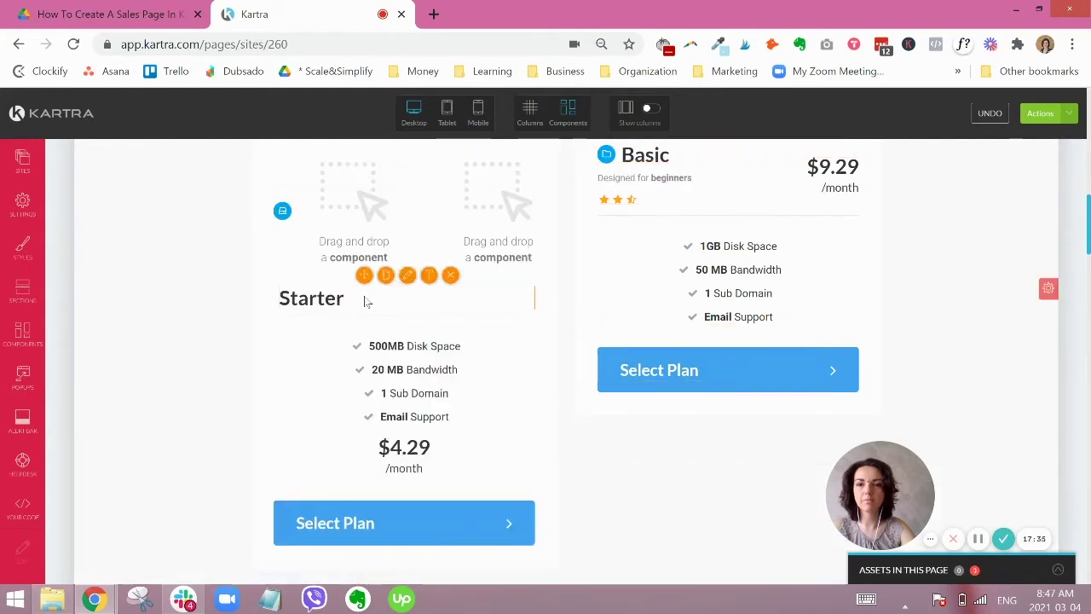
pyautogui.scroll(1, 414, 253)
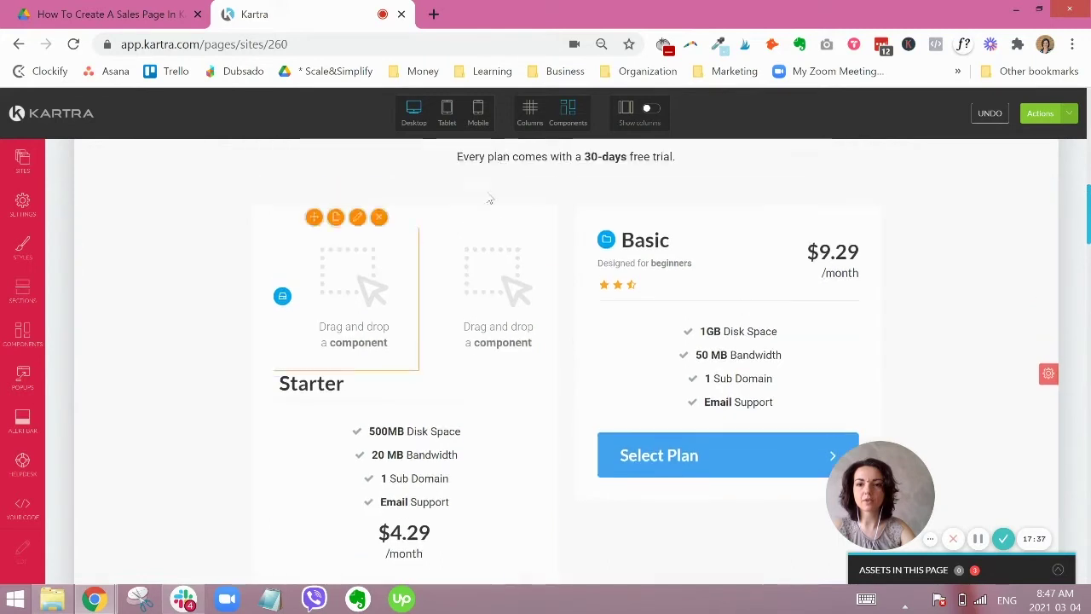
# Step: Delete the empty two-column row above the Starter heading in the pricing card
pyautogui.click(529, 123)
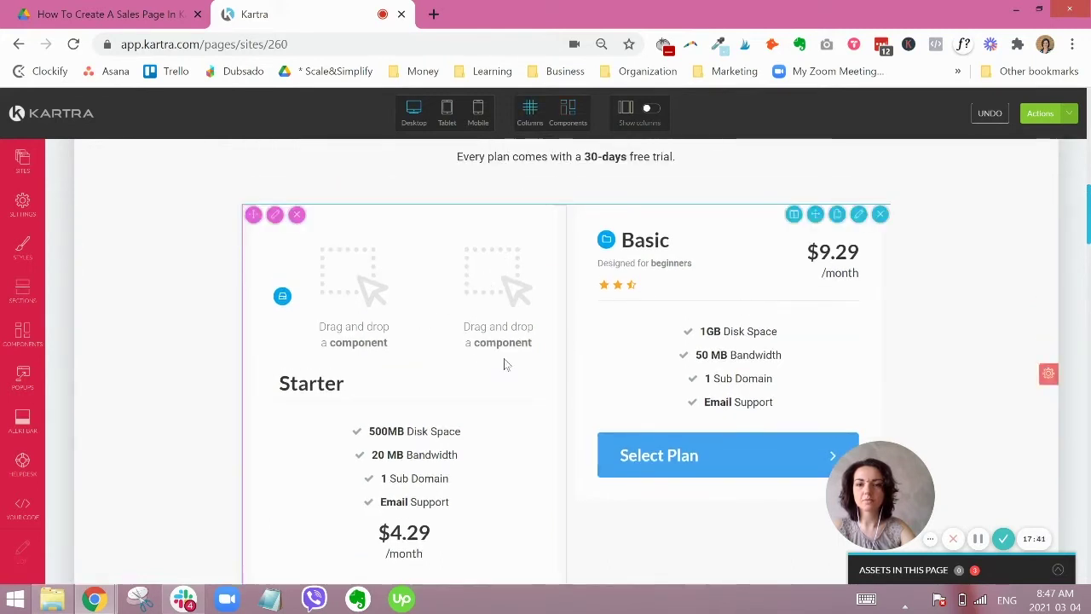
pyautogui.moveTo(499, 245)
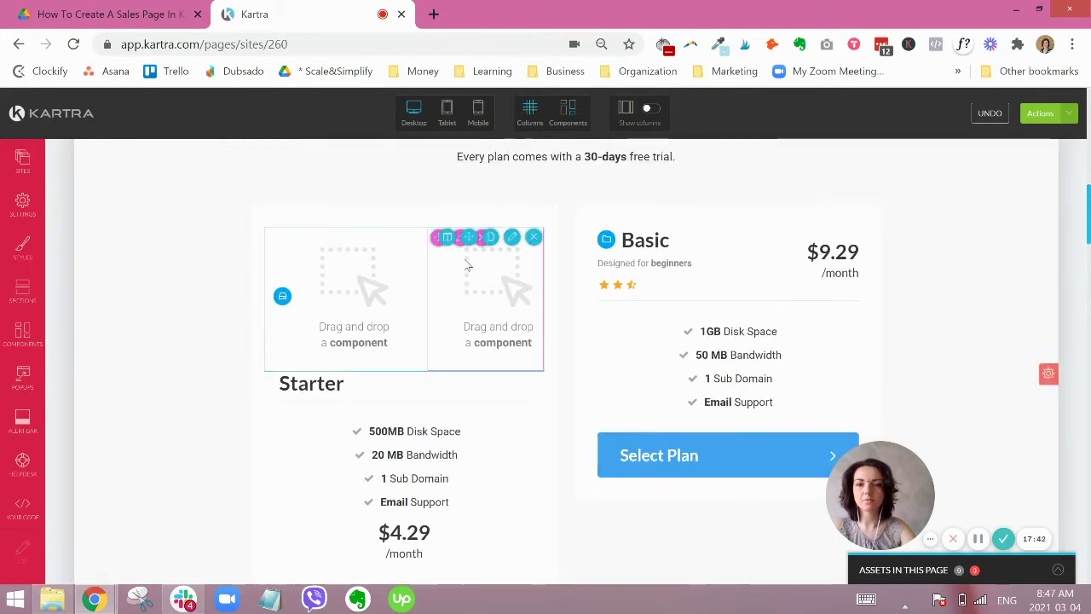
pyautogui.click(533, 238)
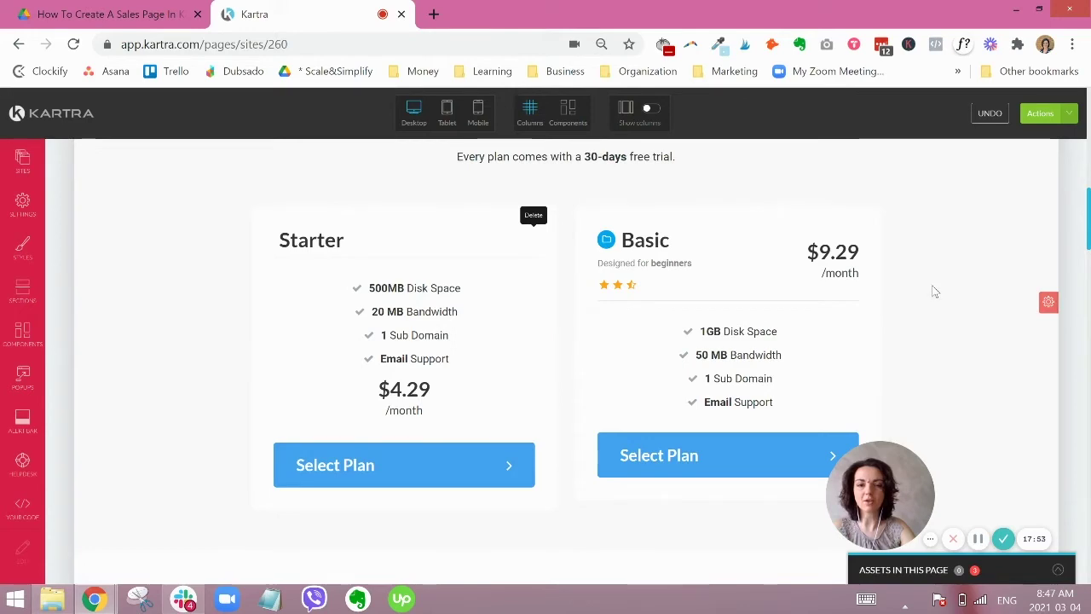
# Step: Look through the page sections below the pricing table, down to the purple banner and video section, and return to the plans
pyautogui.scroll(-2, 934, 291)
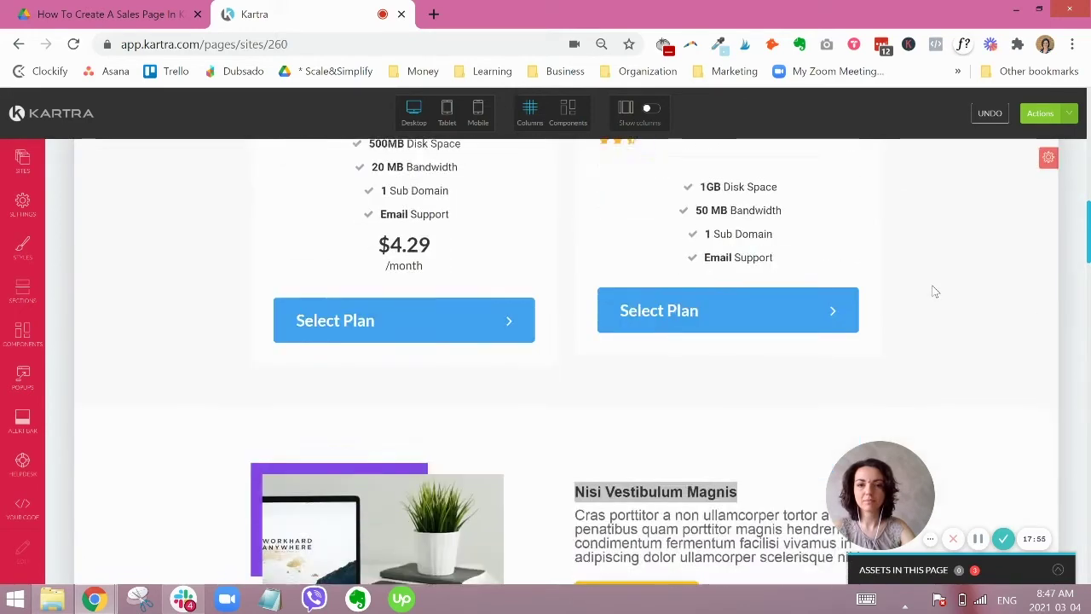
pyautogui.scroll(-5, 934, 292)
pyautogui.scroll(-4, 861, 296)
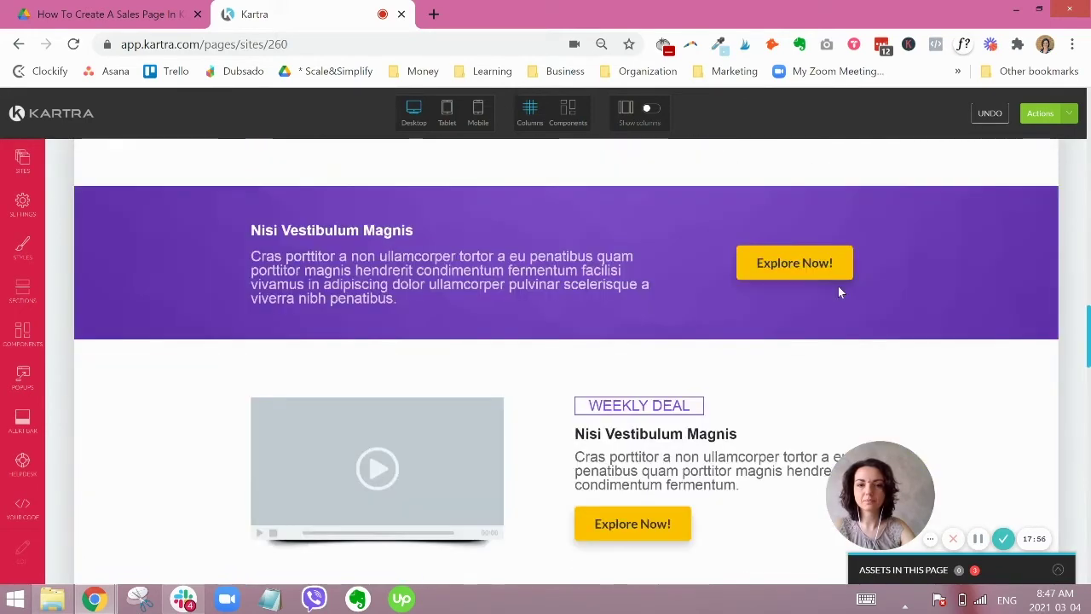
pyautogui.scroll(-3, 839, 293)
pyautogui.scroll(3, 838, 286)
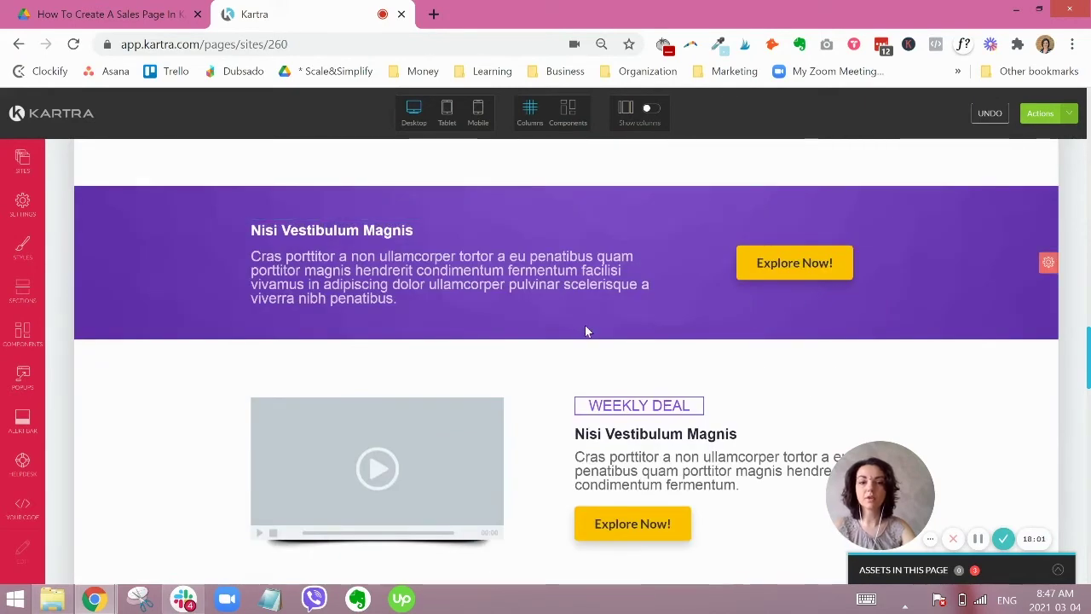
pyautogui.scroll(5, 585, 332)
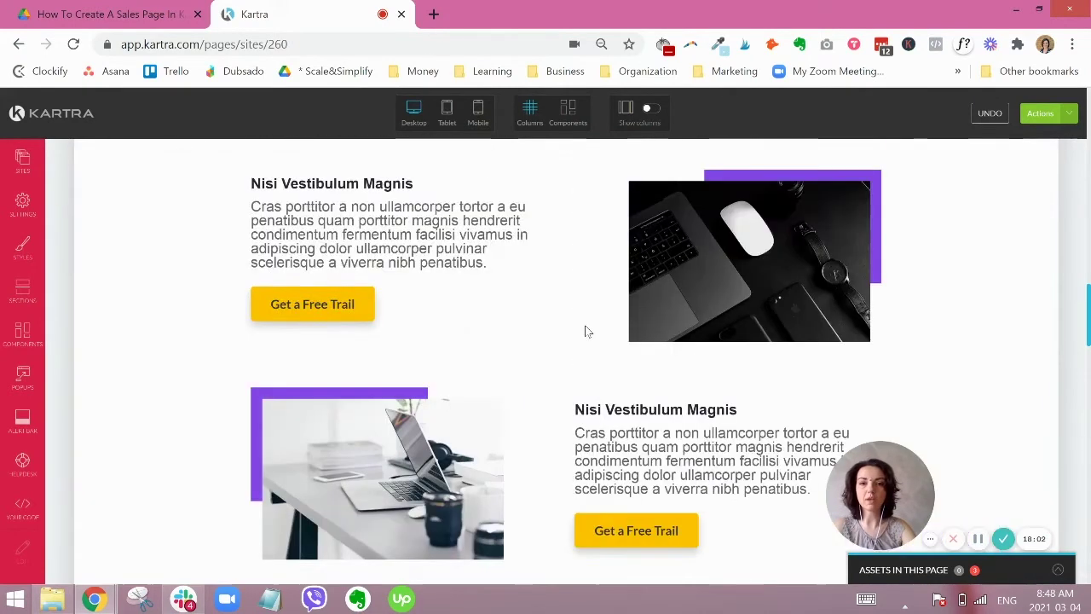
pyautogui.scroll(8, 585, 332)
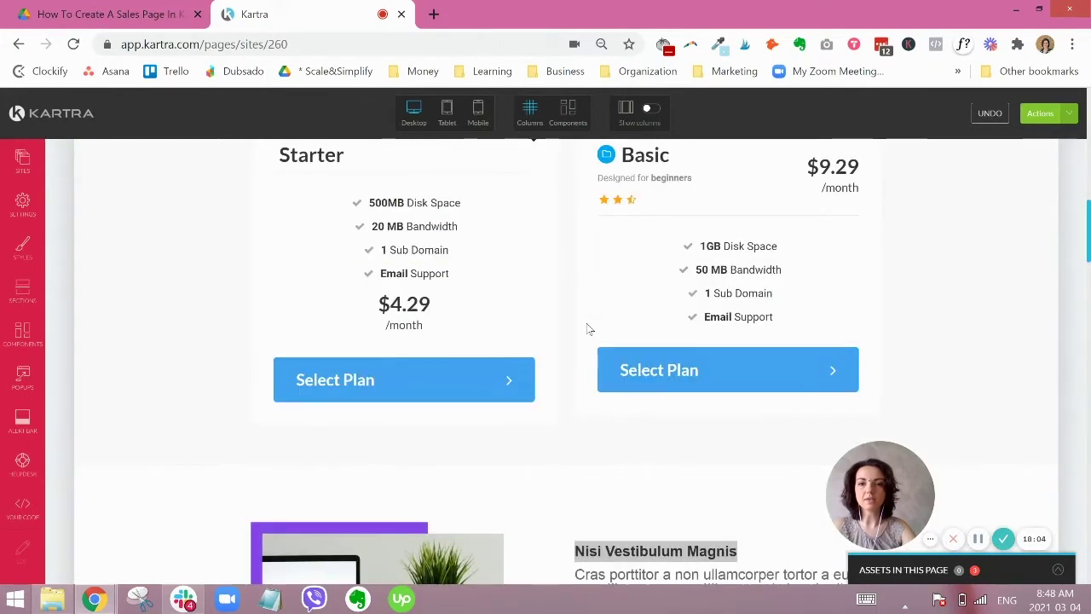
pyautogui.scroll(-1, 586, 329)
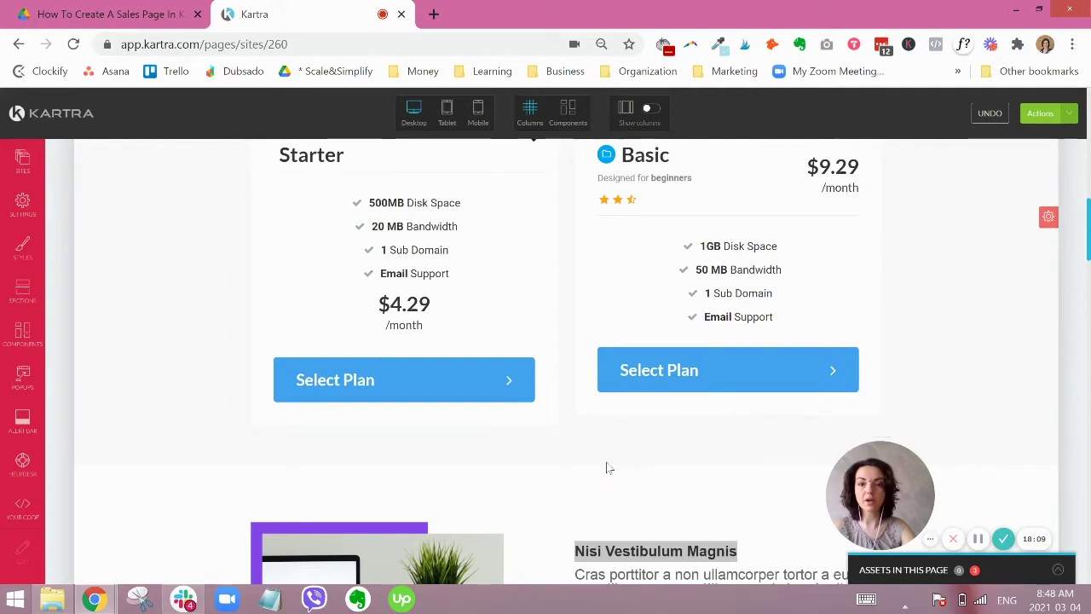
pyautogui.scroll(-1, 606, 460)
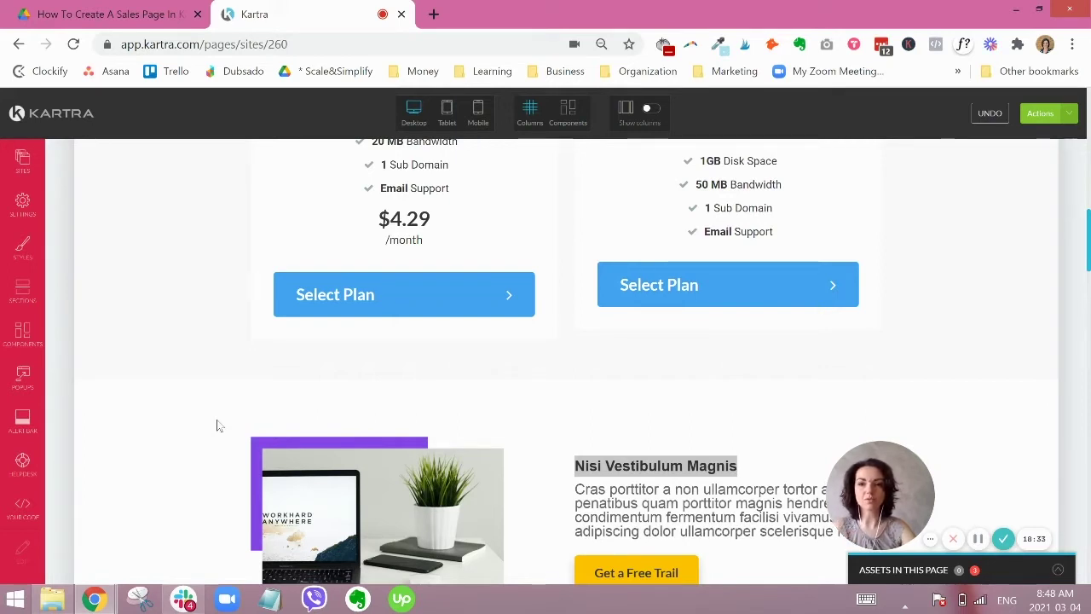
# Step: Add a countdown component with separate digit boxes and labels underneath below the paragraph in the purple banner section
pyautogui.click(23, 334)
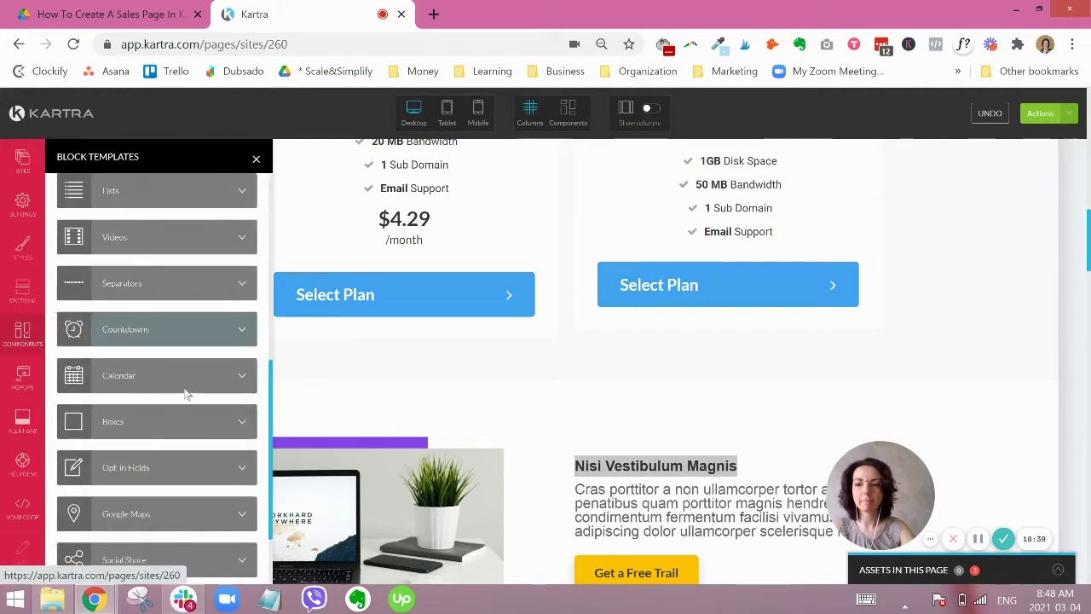
pyautogui.scroll(-2, 171, 375)
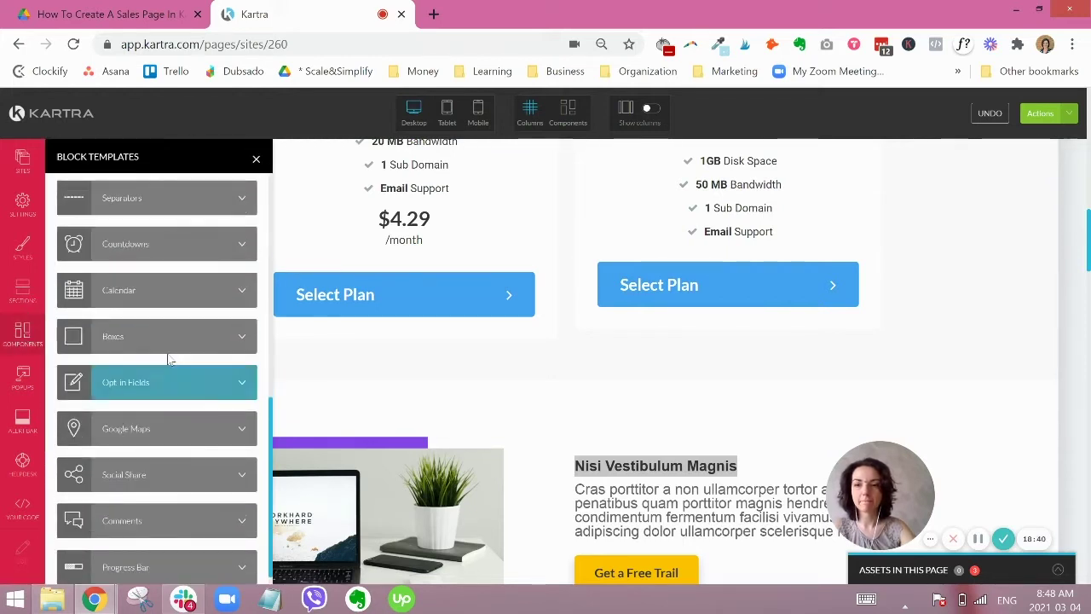
pyautogui.click(143, 247)
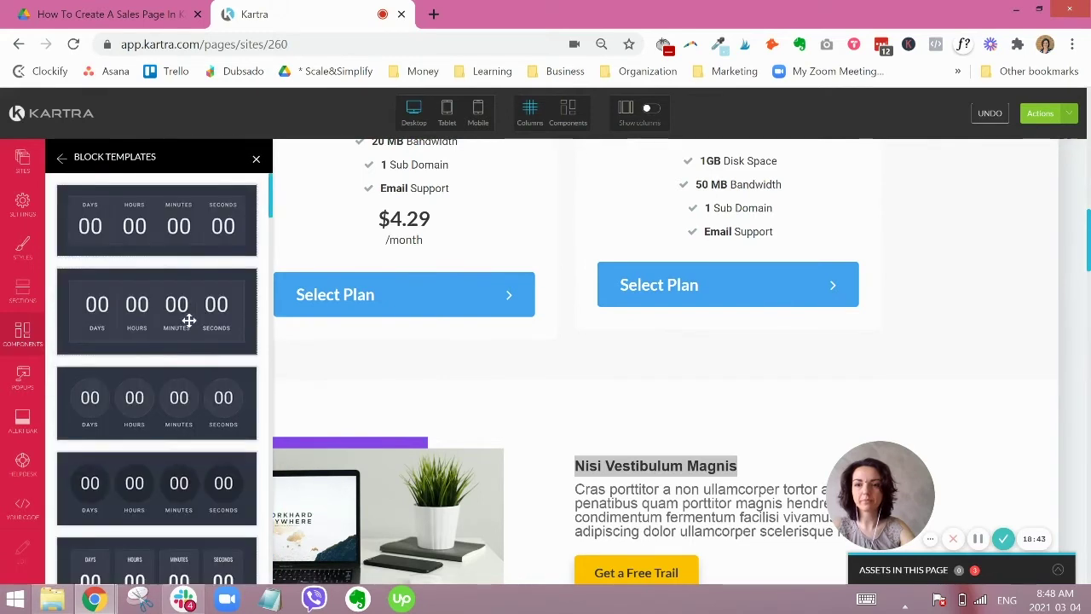
pyautogui.scroll(-4, 188, 319)
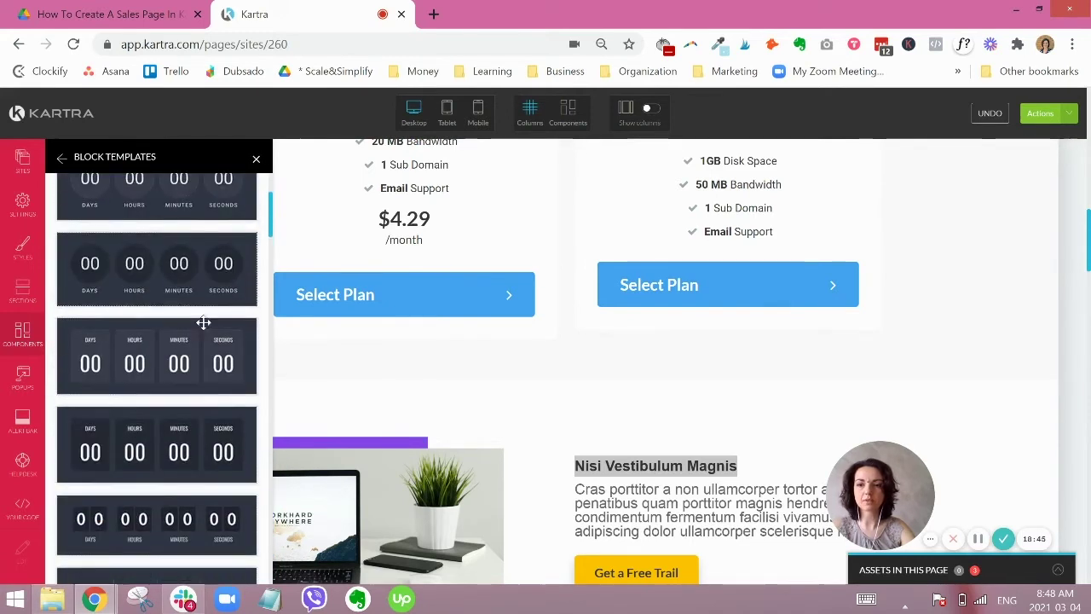
pyautogui.scroll(-5, 204, 318)
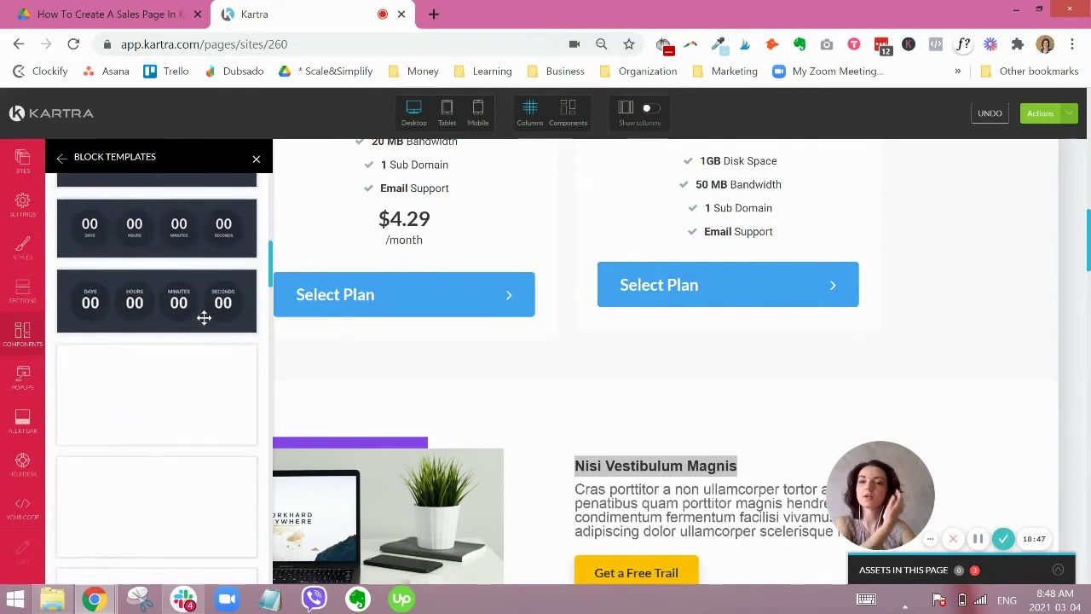
pyautogui.scroll(-1, 227, 321)
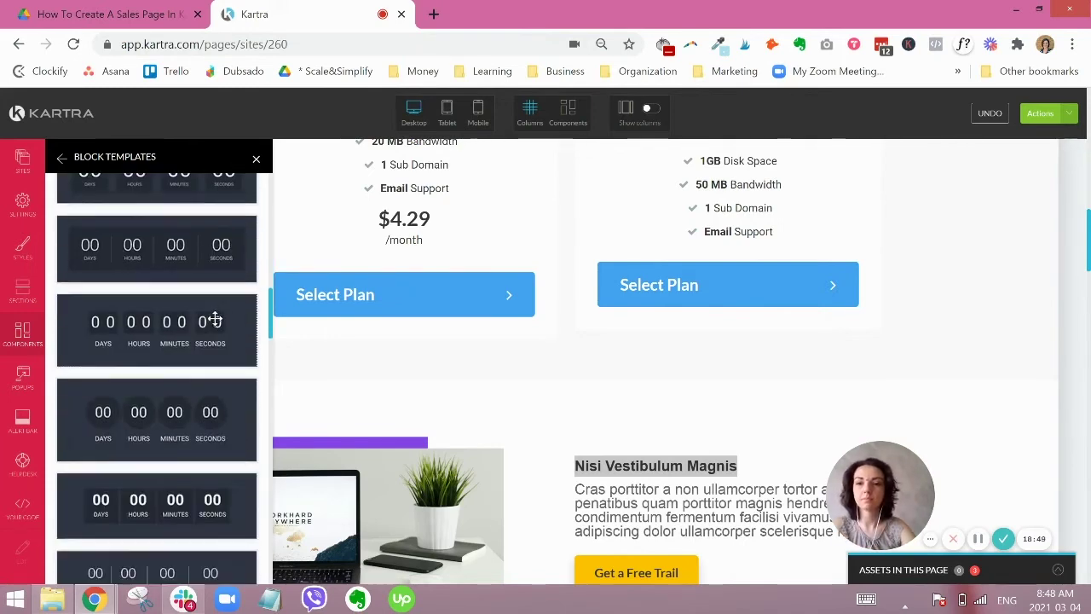
pyautogui.scroll(-2, 140, 322)
pyautogui.scroll(2, 140, 322)
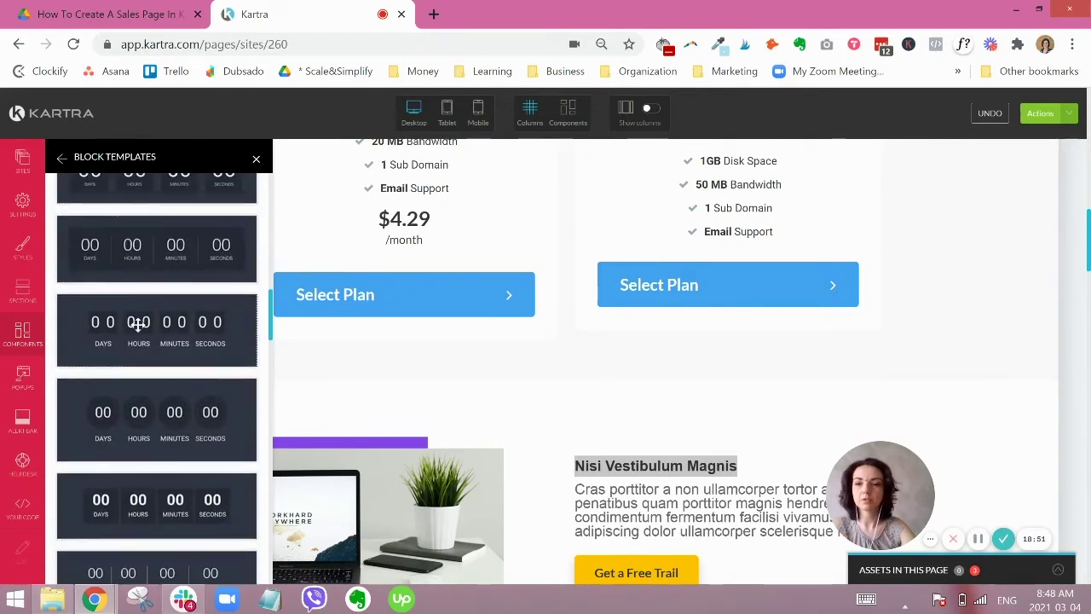
pyautogui.moveTo(140, 322); pyautogui.dragTo(549, 588)
pyautogui.moveTo(548, 588); pyautogui.dragTo(507, 482)
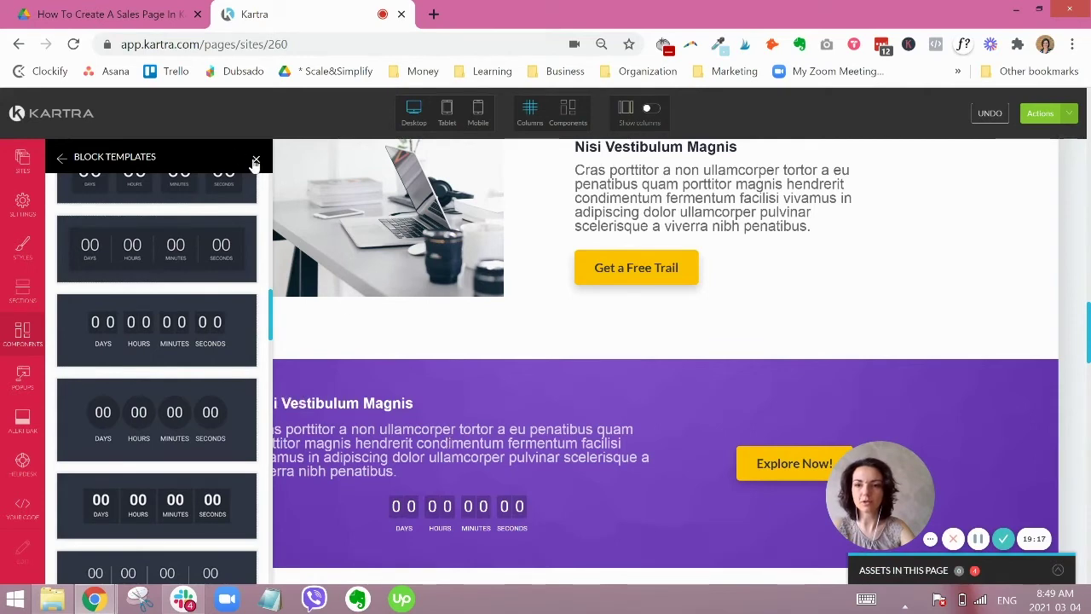
pyautogui.click(255, 160)
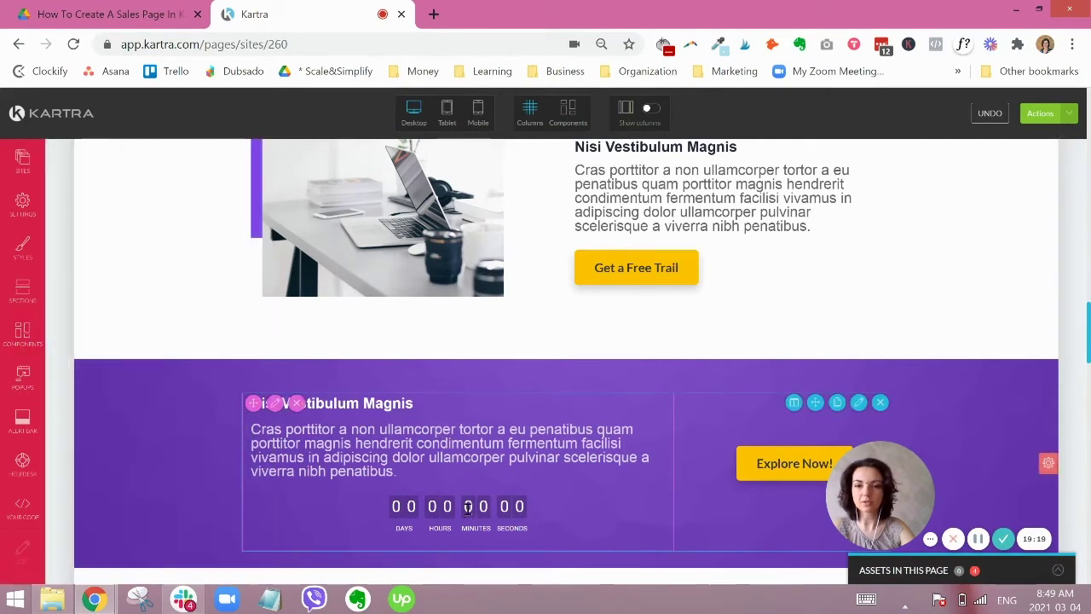
# Step: Switch to component editing and set the banner countdown's ending to Based on landing date (fixed)
pyautogui.scroll(-2, 465, 477)
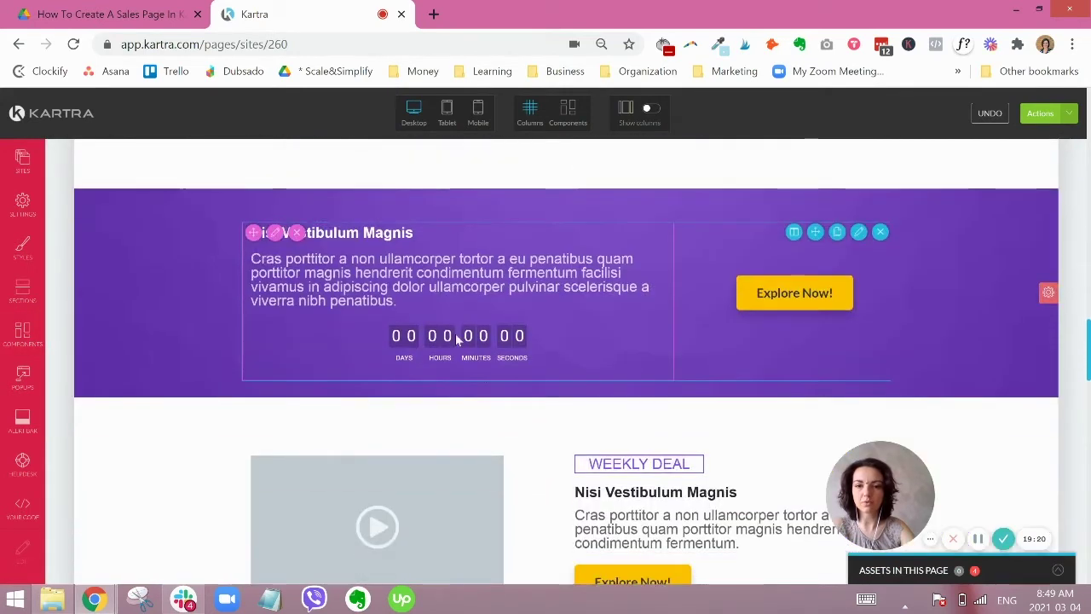
pyautogui.click(568, 111)
pyautogui.moveTo(459, 338)
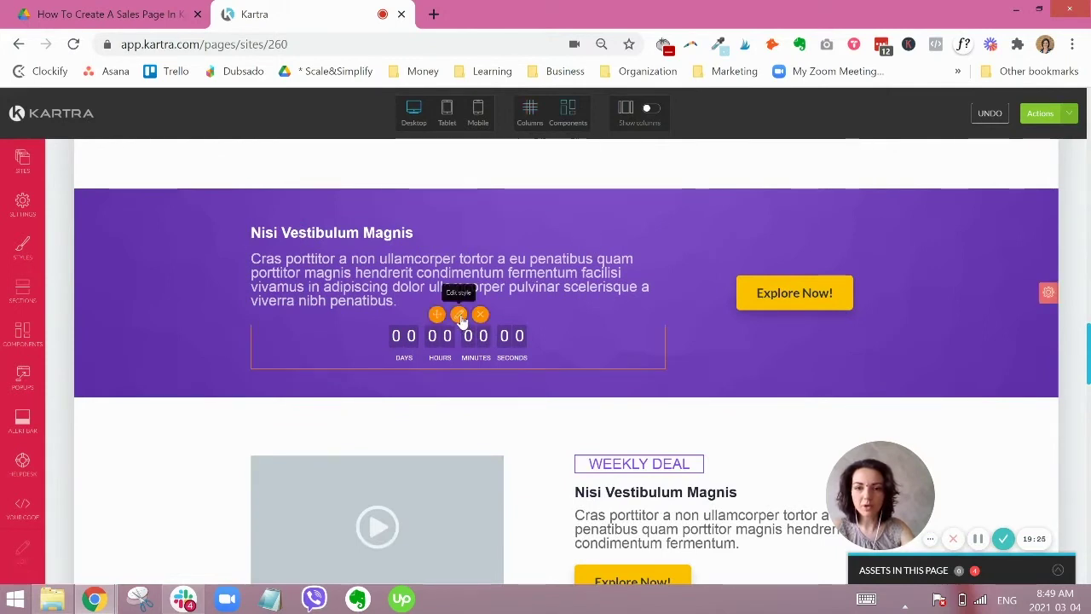
pyautogui.click(460, 317)
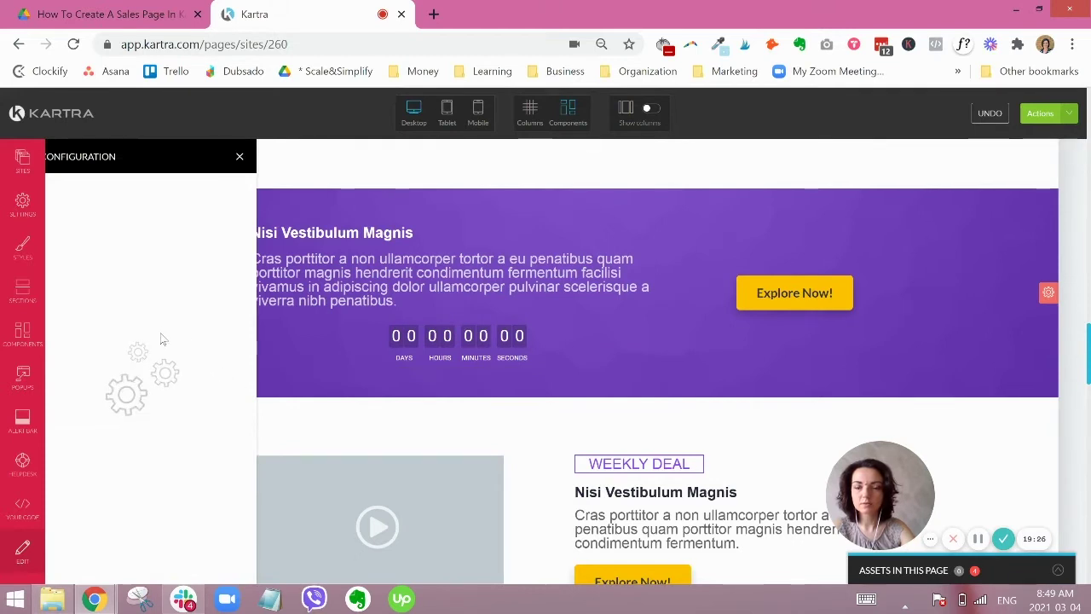
pyautogui.click(171, 246)
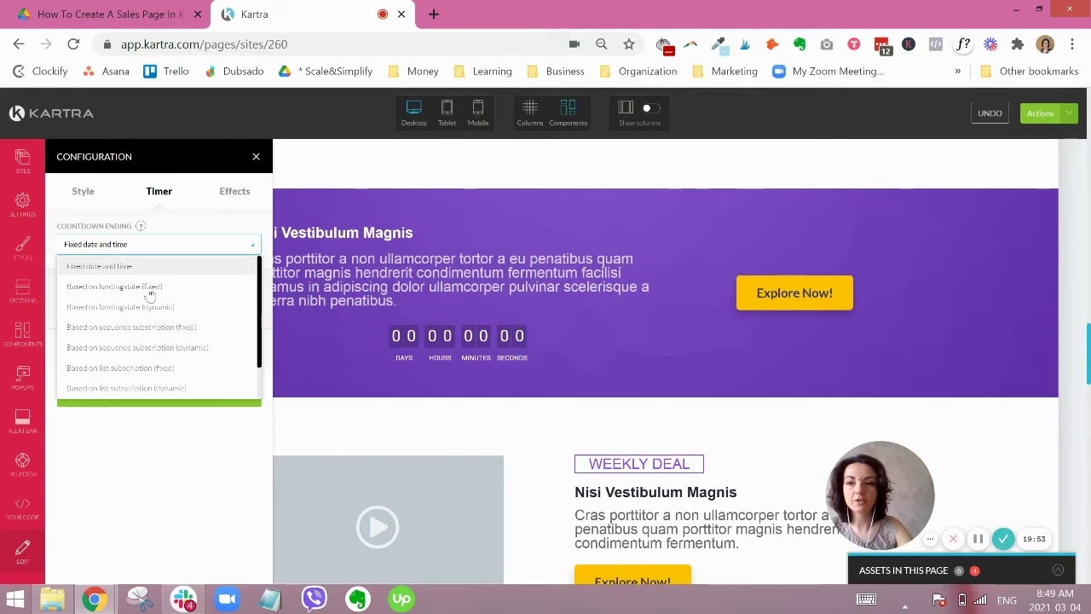
pyautogui.click(150, 288)
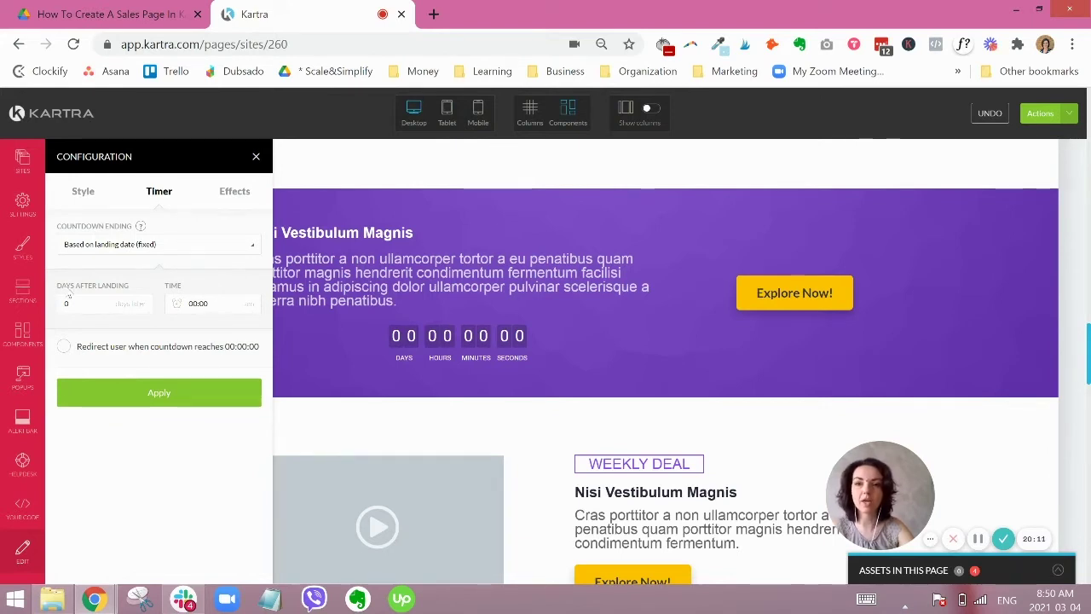
# Step: Try the Based on landing date (dynamic) ending for the countdown and look through the sequence, list and tag subscription options
pyautogui.click(184, 246)
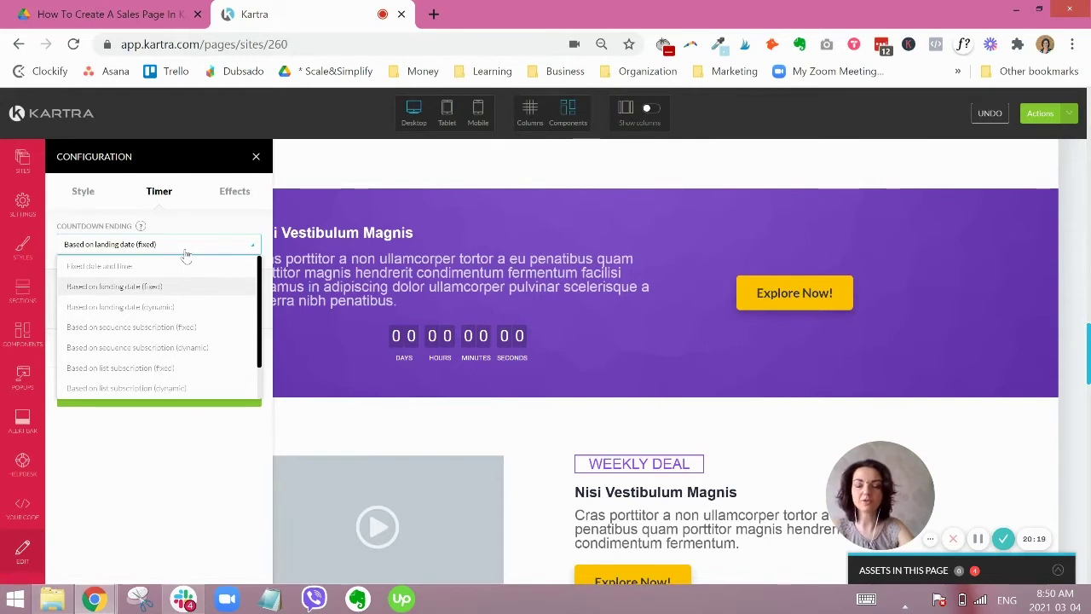
pyautogui.click(177, 306)
pyautogui.click(186, 251)
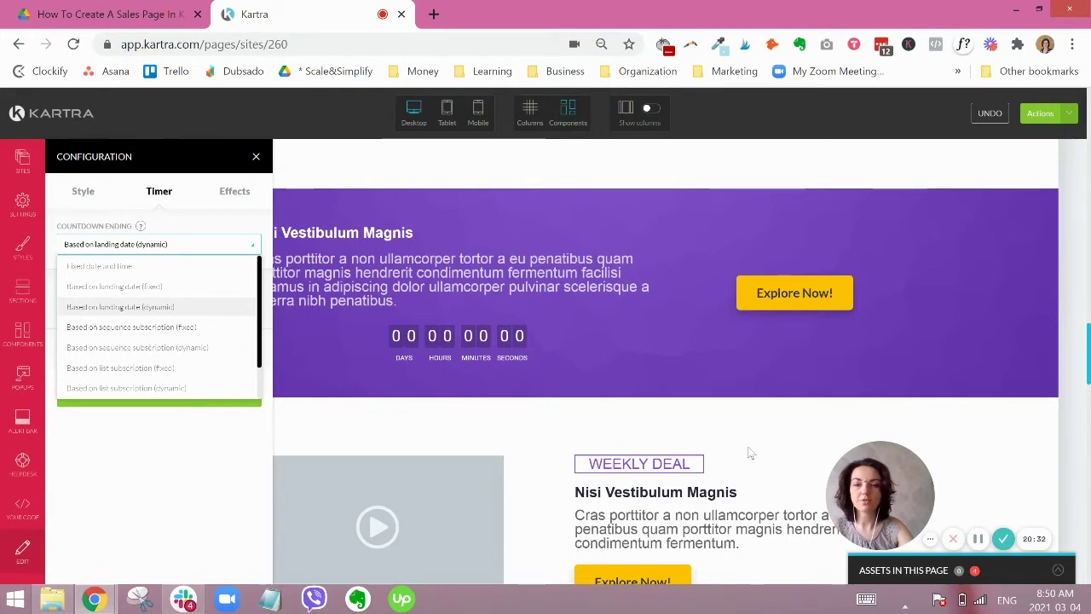
pyautogui.click(980, 541)
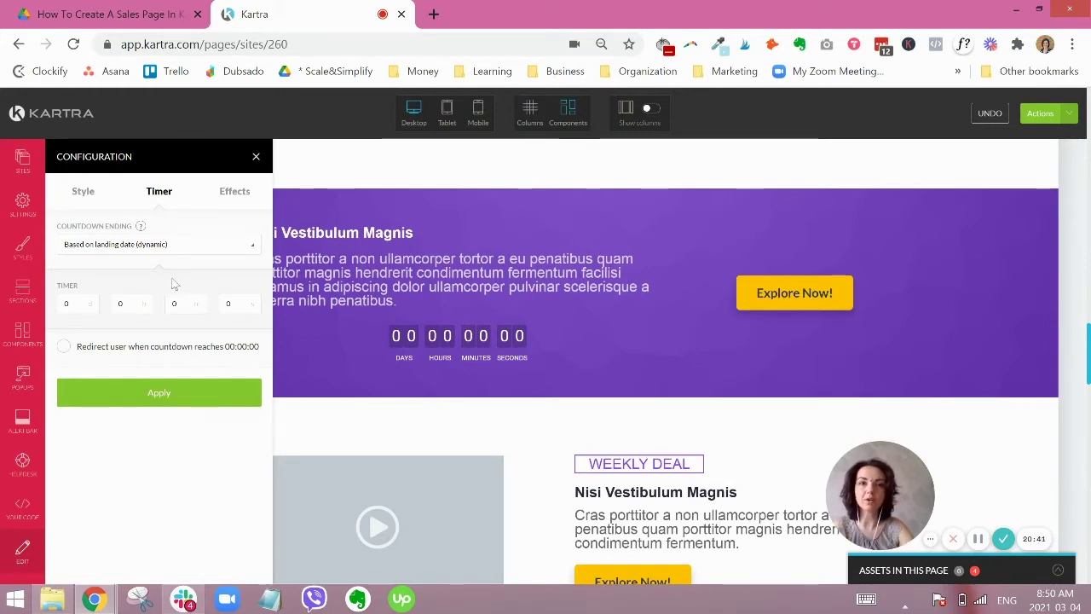
pyautogui.click(158, 245)
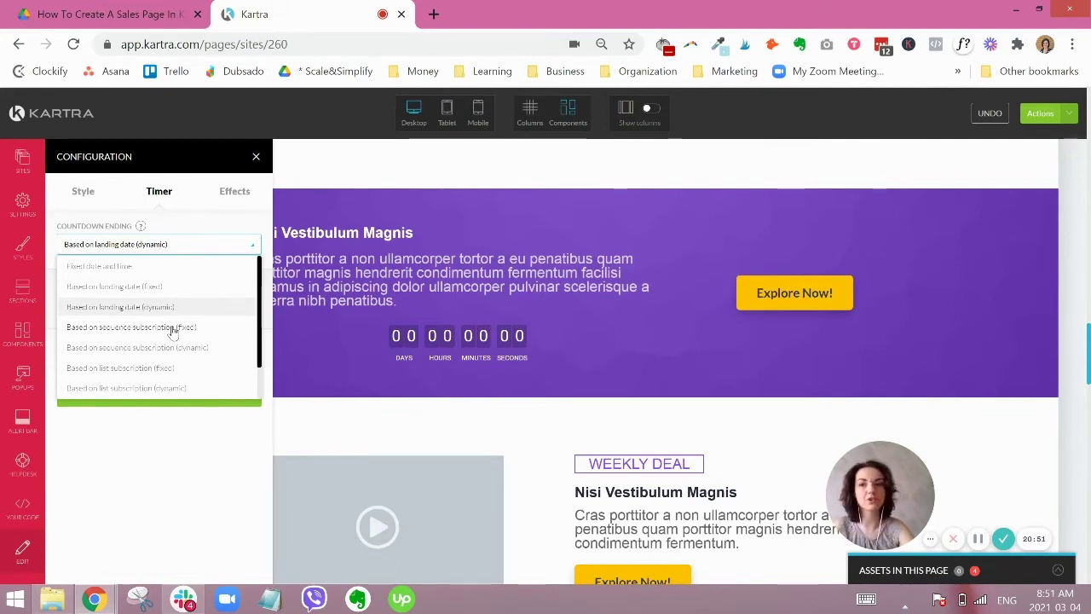
pyautogui.scroll(-1, 173, 332)
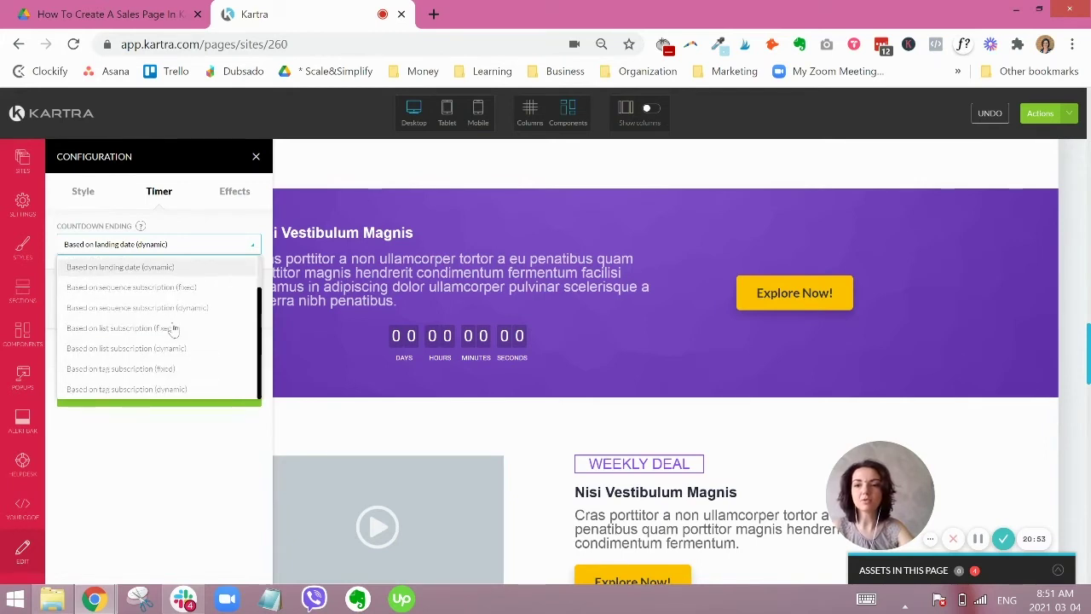
pyautogui.scroll(-1, 173, 339)
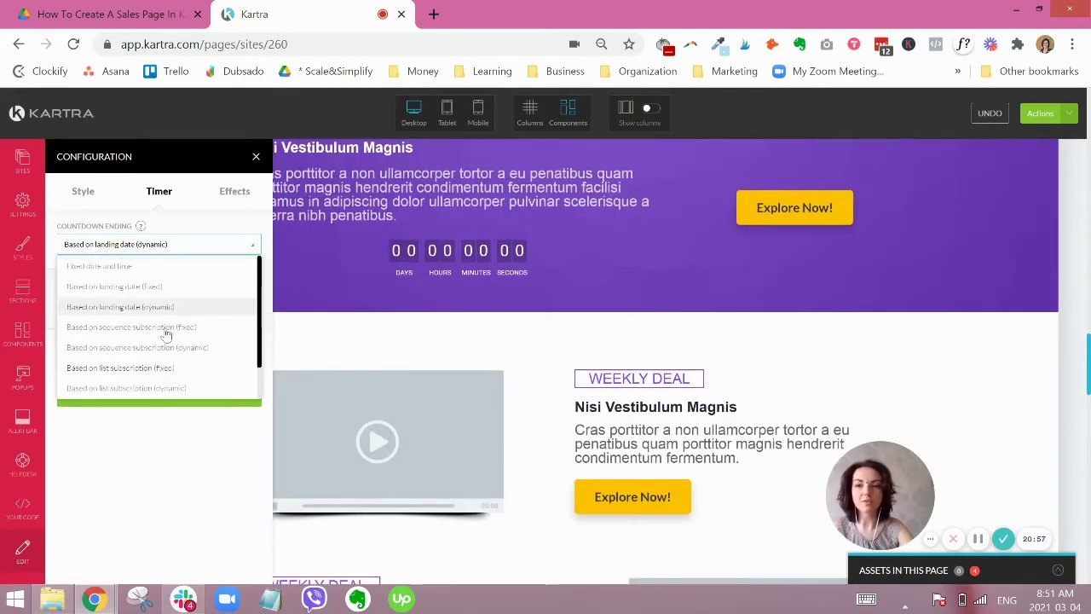
pyautogui.scroll(1, 166, 334)
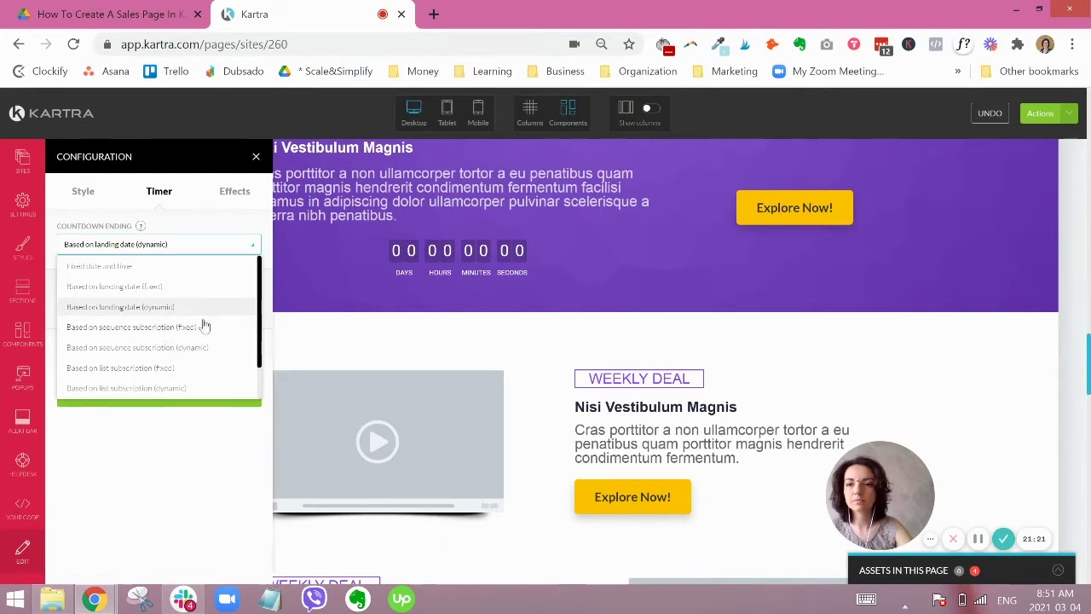
# Step: Set the banner countdown to end based on landing date (fixed), 1 day after landing at 23:59, and apply it
pyautogui.click(126, 288)
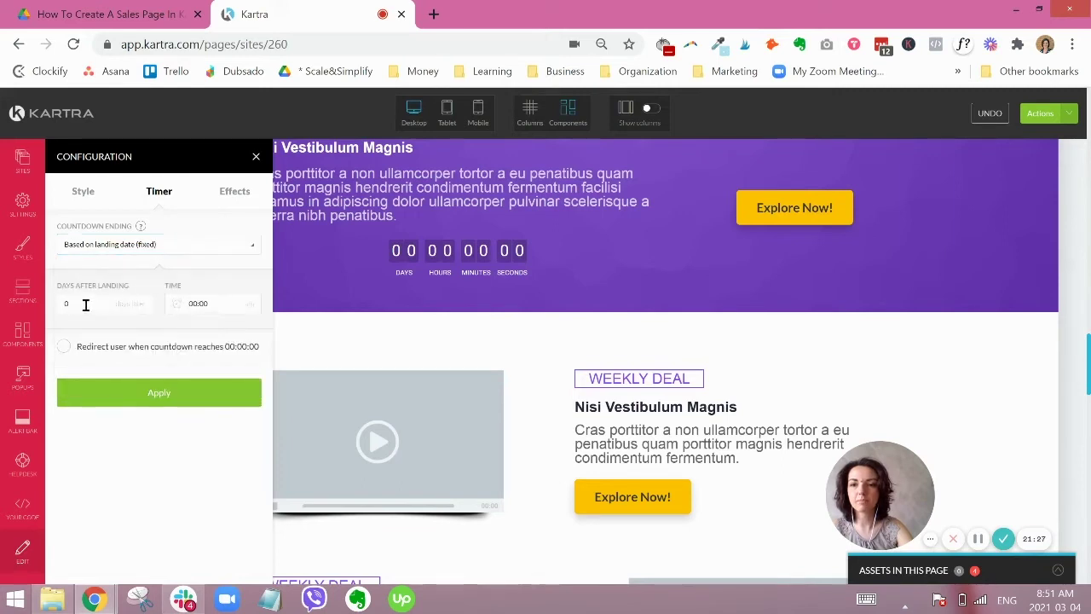
pyautogui.click(62, 303)
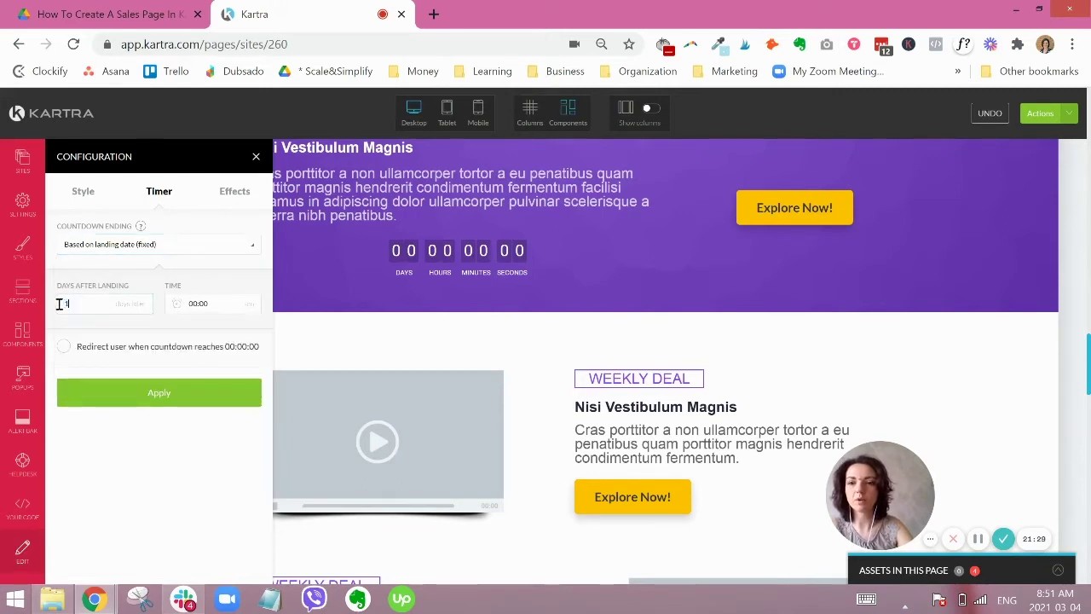
pyautogui.click(194, 304)
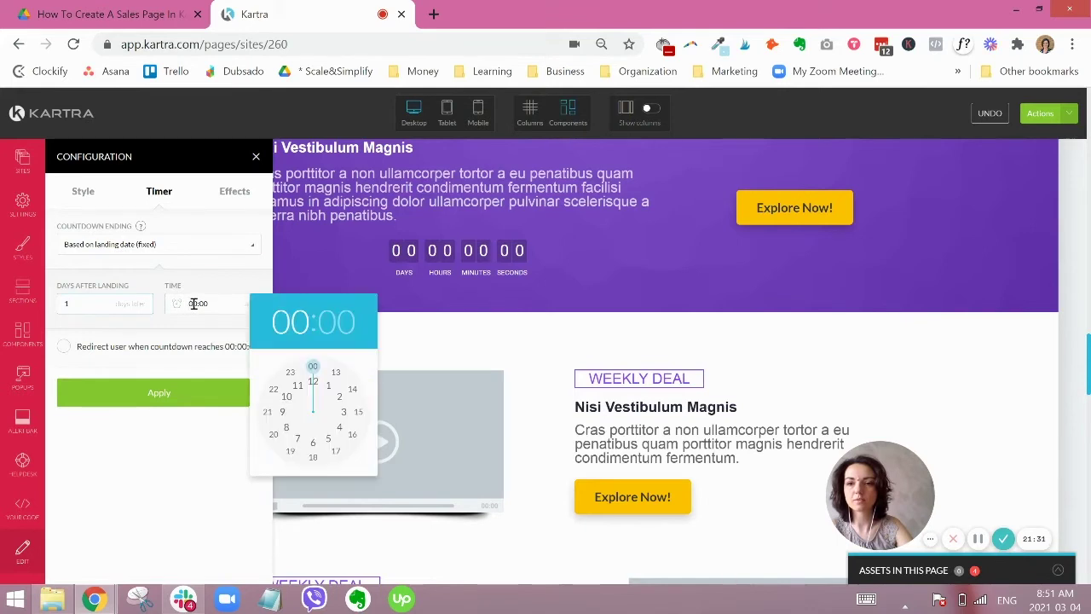
pyautogui.click(290, 374)
pyautogui.click(310, 368)
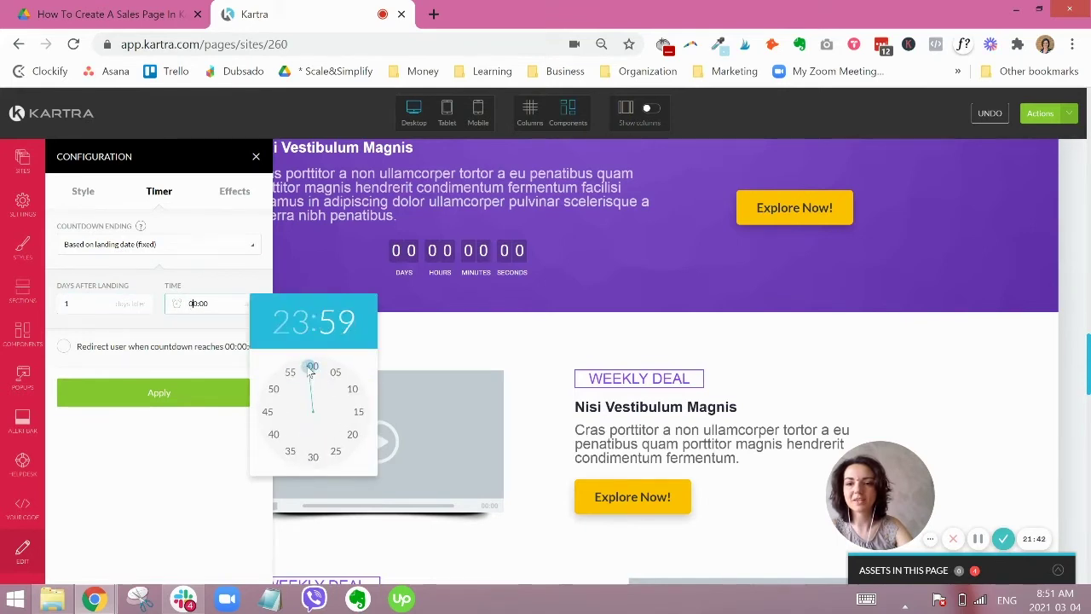
pyautogui.click(216, 340)
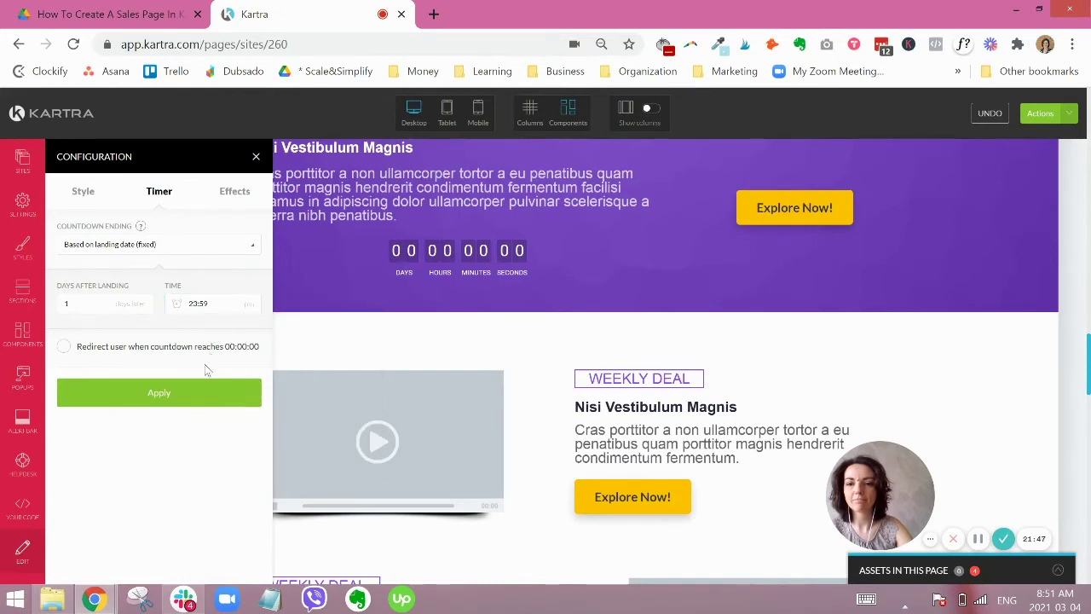
pyautogui.click(186, 393)
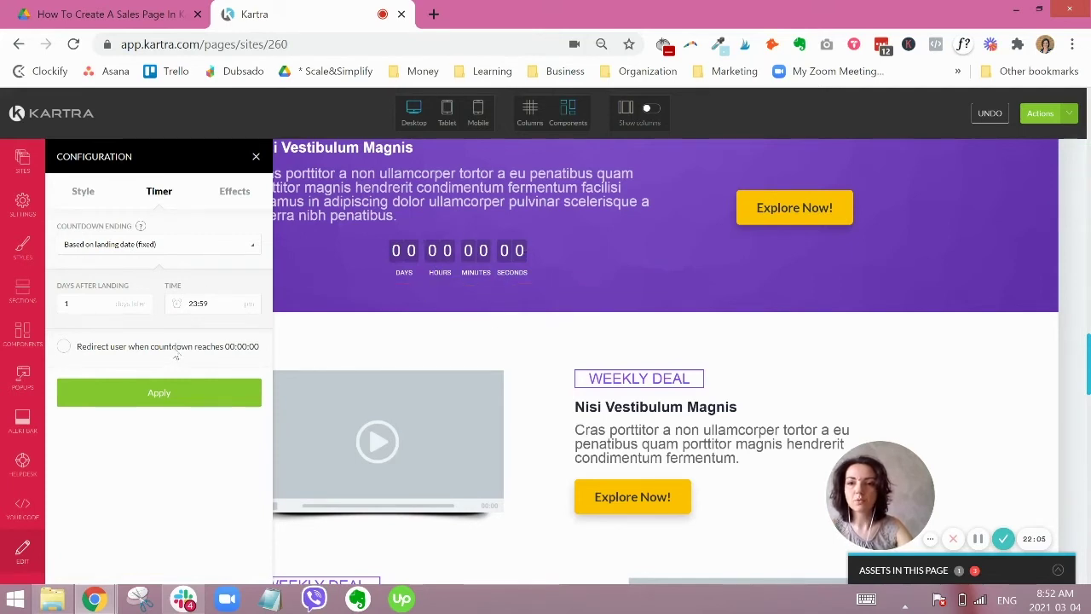
# Step: Look through the countdown's redirect options, website list, animation effects and margin settings, and close its configuration
pyautogui.click(176, 350)
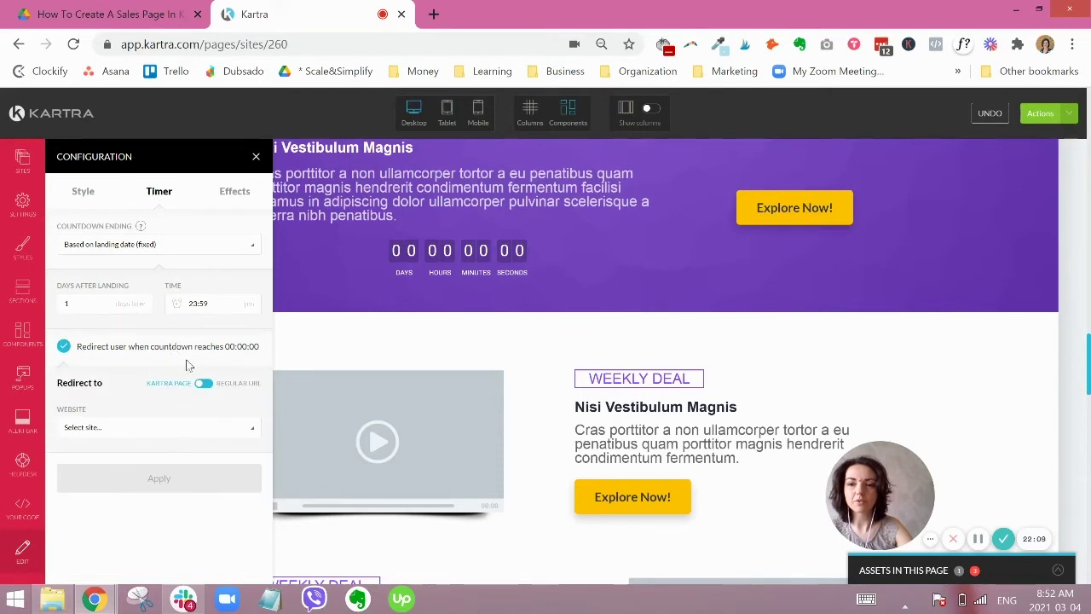
pyautogui.click(187, 431)
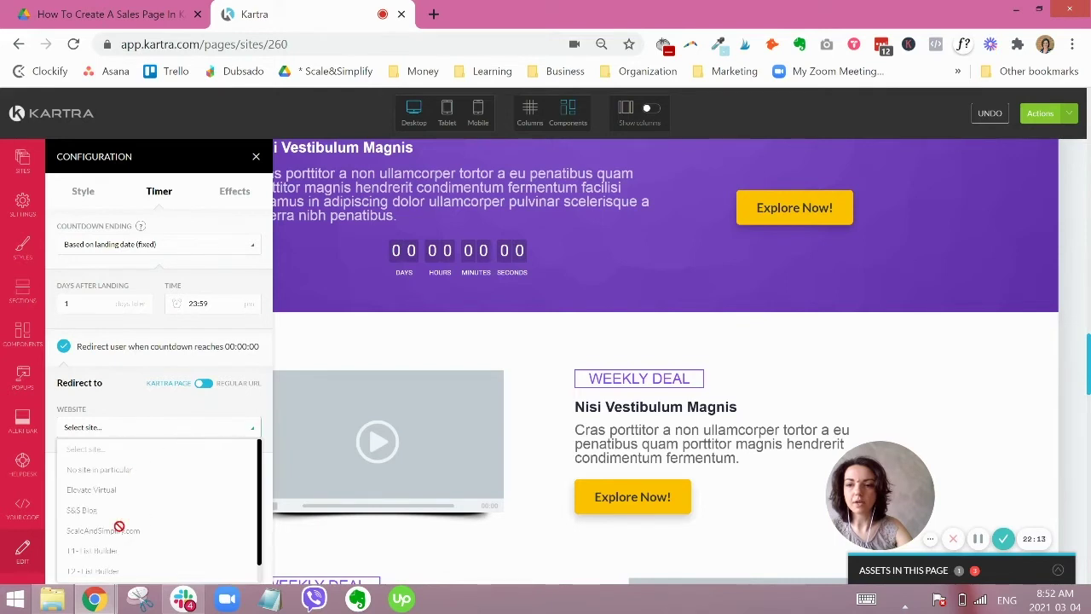
pyautogui.click(175, 411)
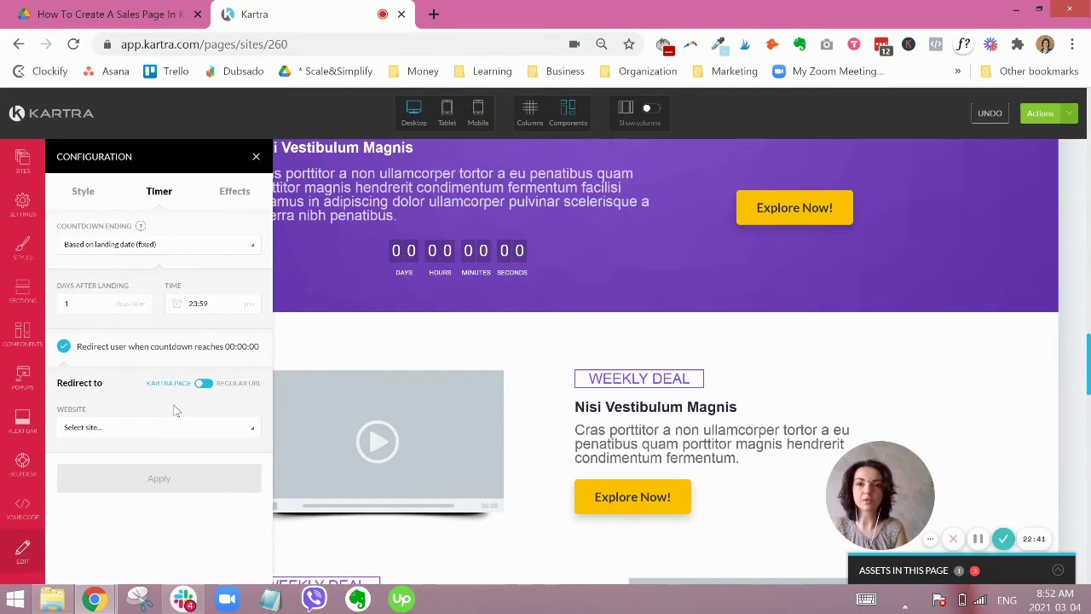
pyautogui.click(235, 193)
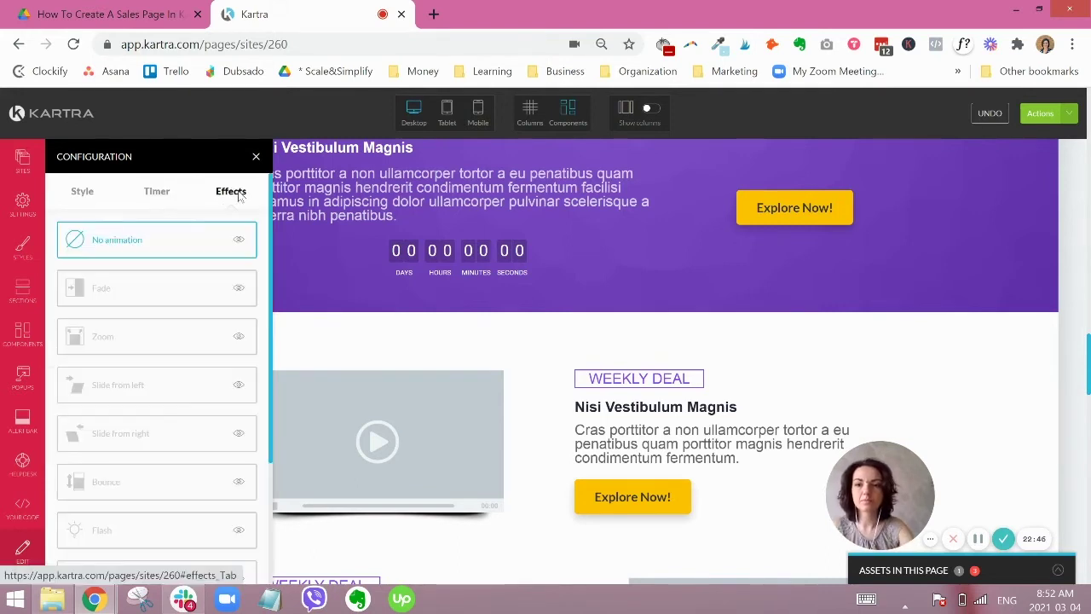
pyautogui.click(84, 192)
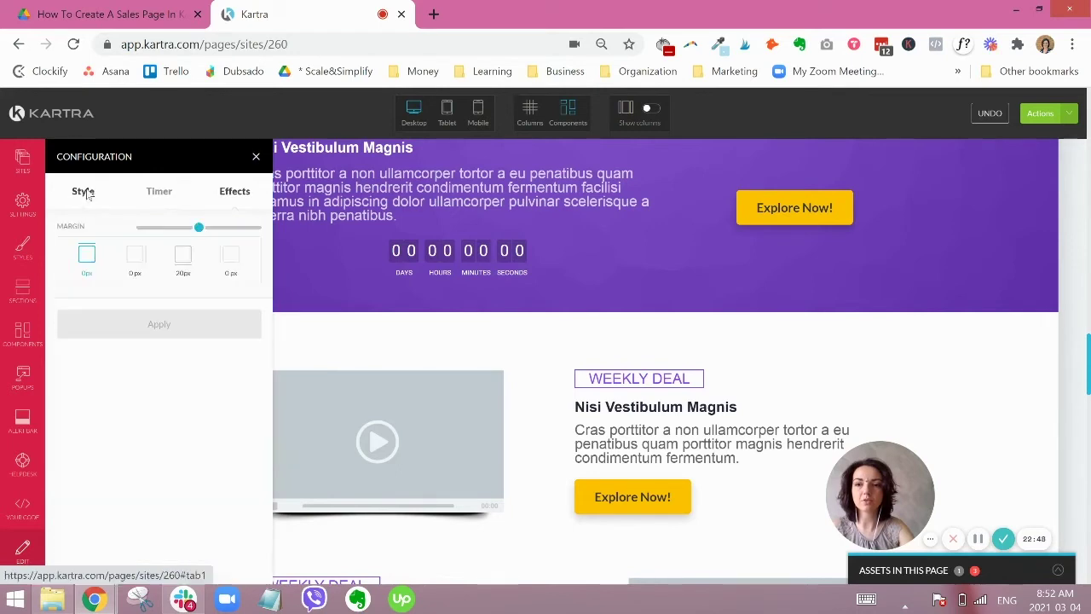
pyautogui.click(256, 160)
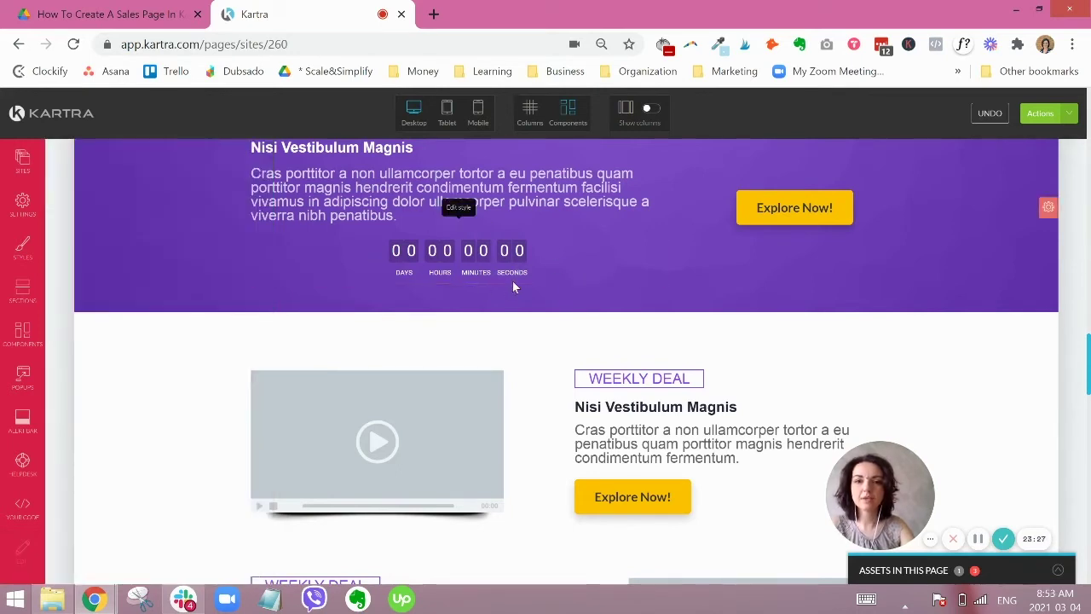
# Step: Look over the countdown in the purple banner and the list of component templates
pyautogui.scroll(1, 502, 299)
pyautogui.scroll(-1, 500, 282)
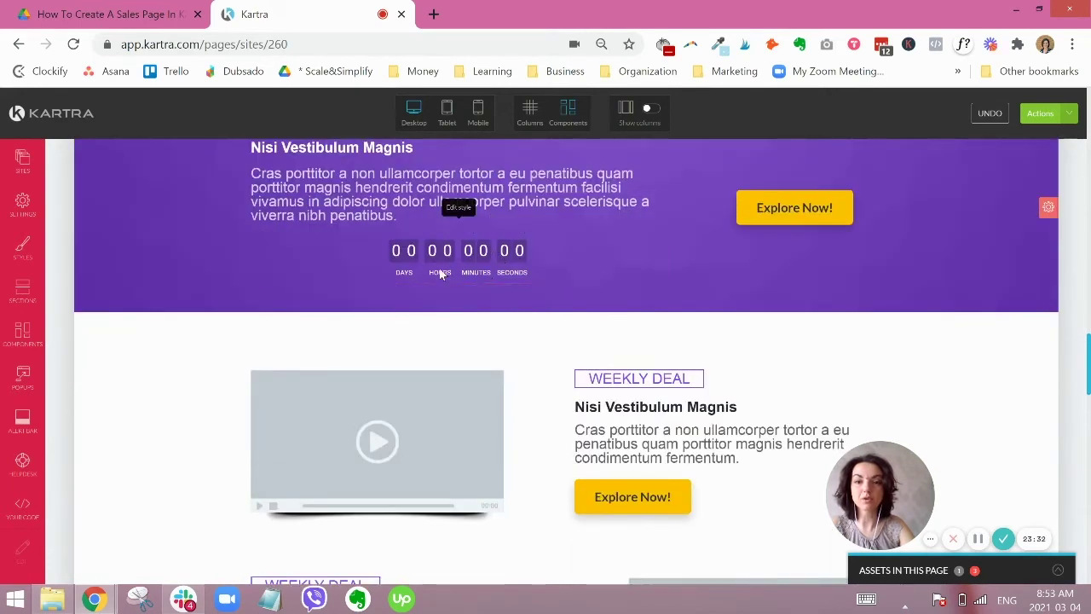
pyautogui.moveTo(462, 267)
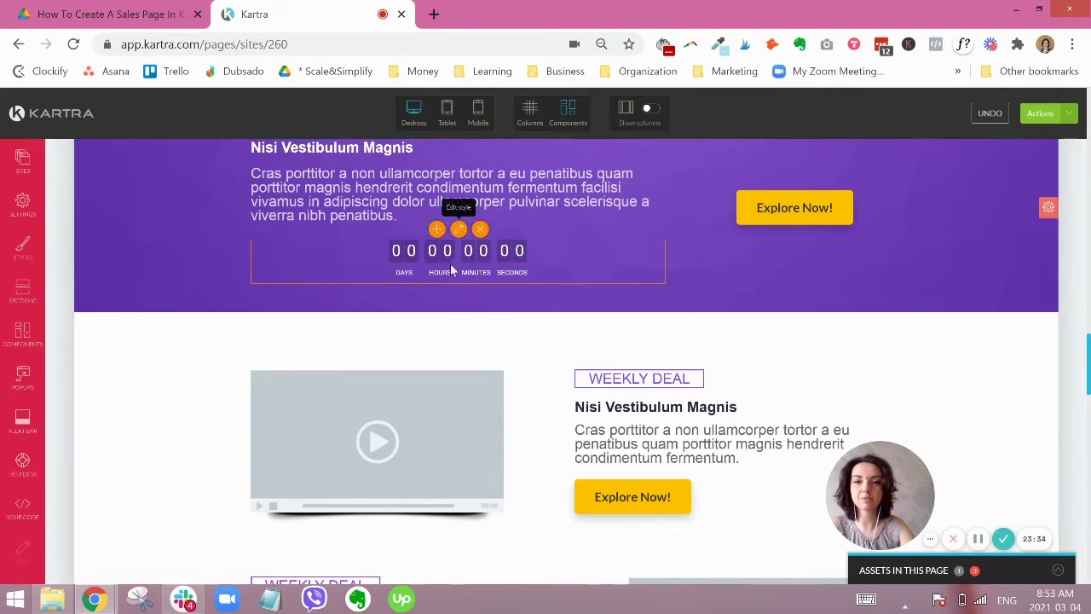
pyautogui.click(436, 228)
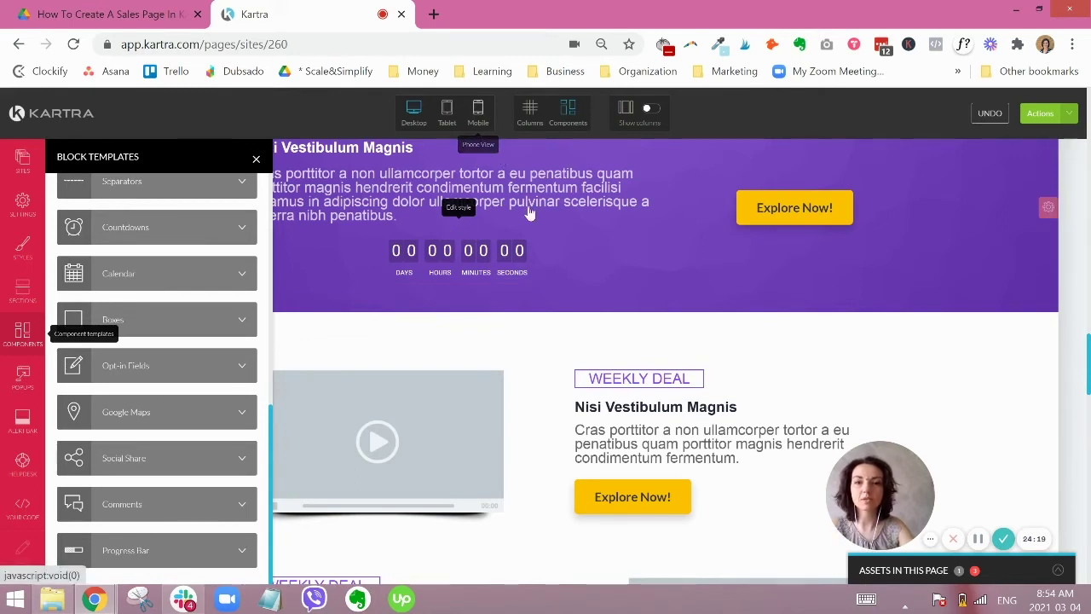
pyautogui.click(256, 167)
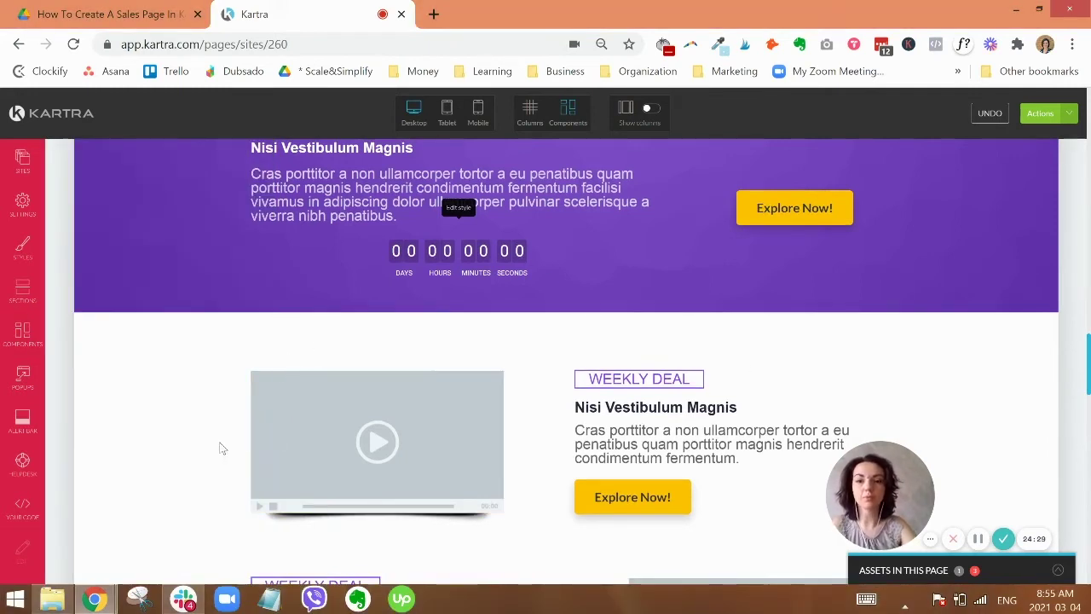
# Step: Add the orange alert bar with the sign-up message, countdown and button to the page
pyautogui.scroll(-3, 219, 409)
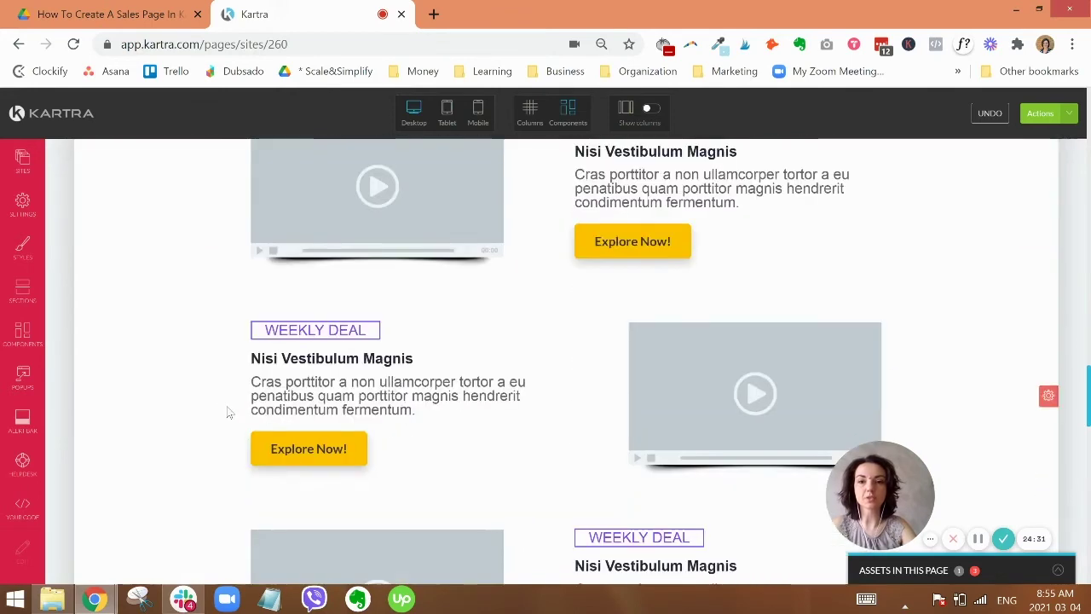
pyautogui.scroll(-3, 227, 409)
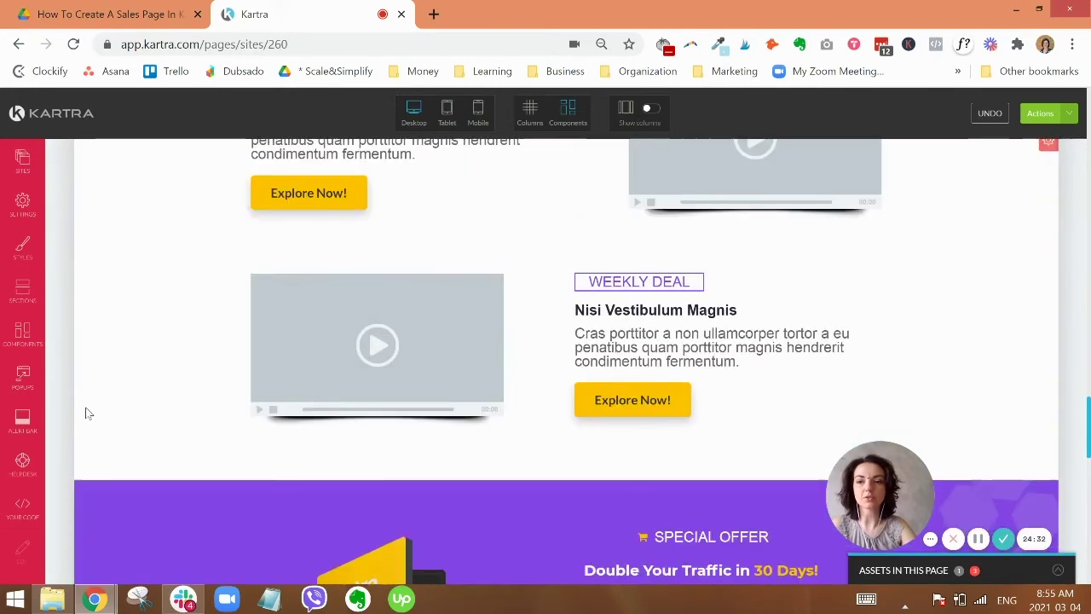
pyautogui.click(22, 422)
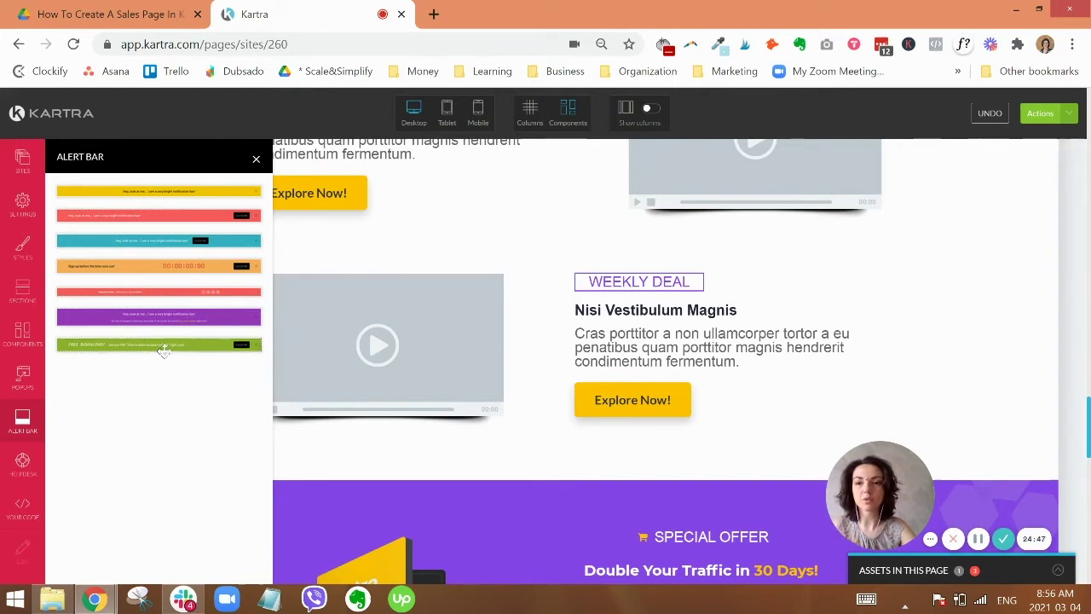
pyautogui.moveTo(153, 264); pyautogui.dragTo(616, 569)
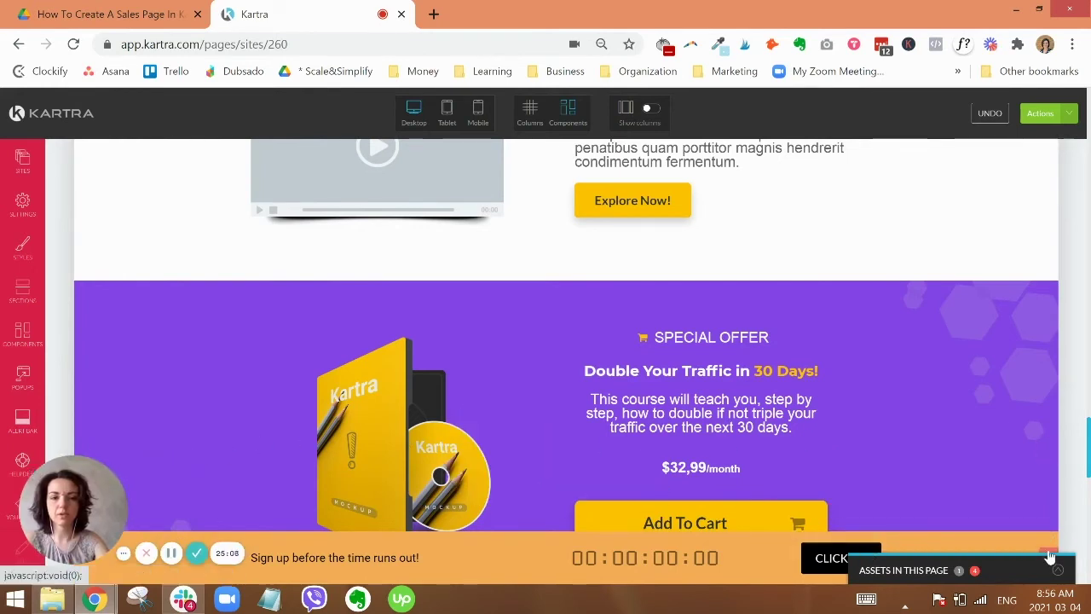
# Step: Choose the crimson palette colour rgb(219, 31, 72) as the alert bar's background color
pyautogui.scroll(-1, 1047, 508)
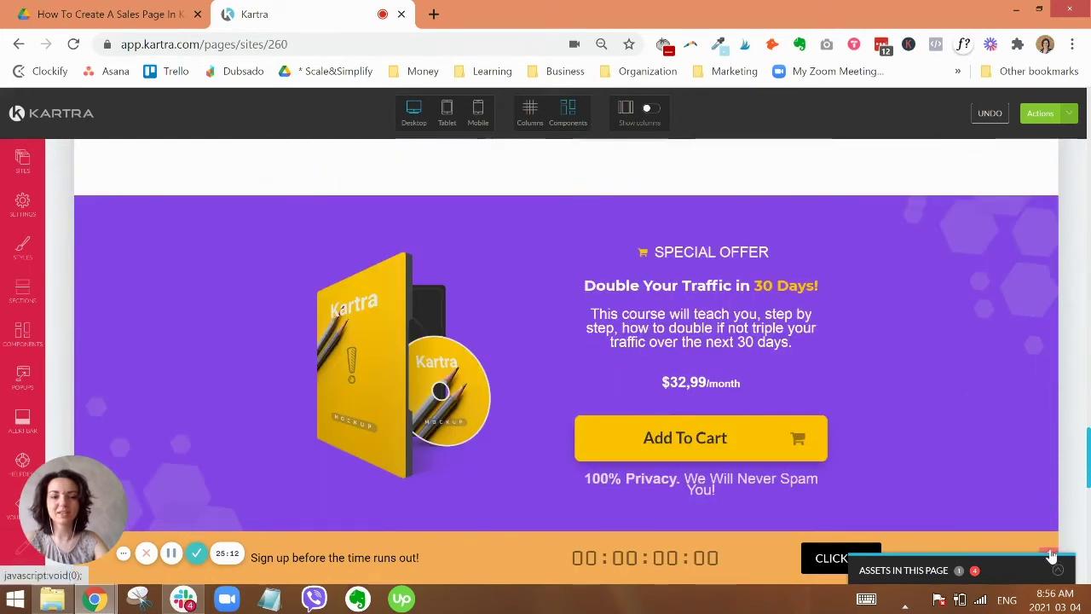
pyautogui.moveTo(1050, 554)
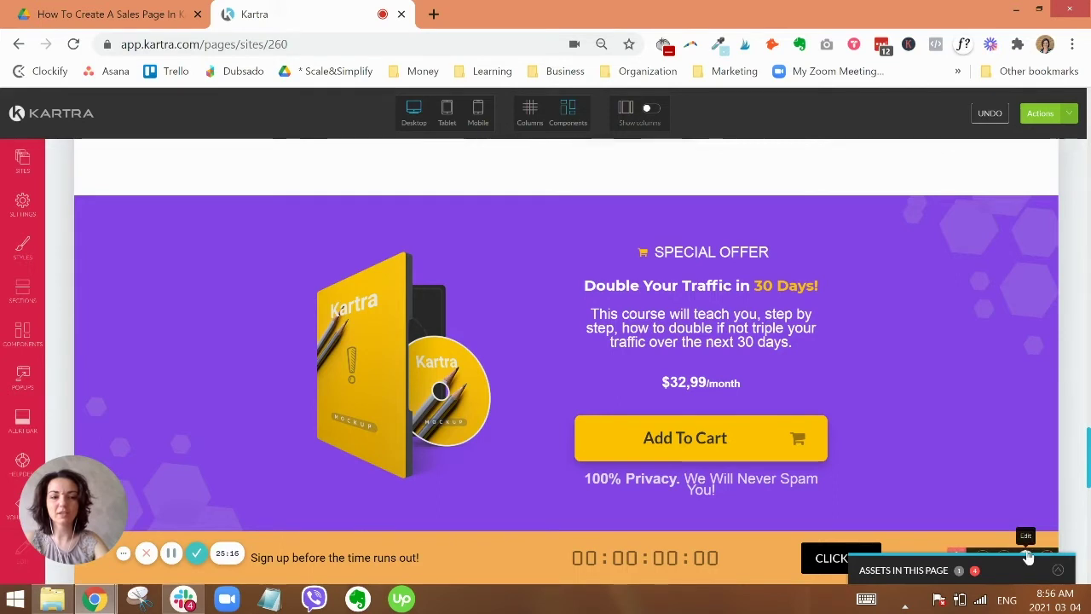
pyautogui.click(1029, 556)
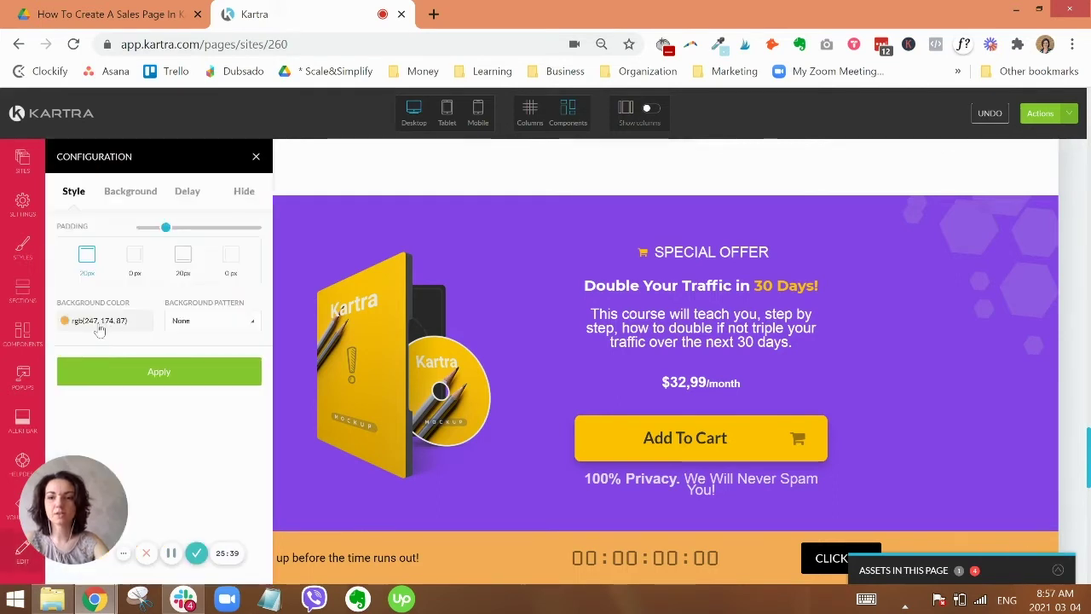
pyautogui.click(96, 323)
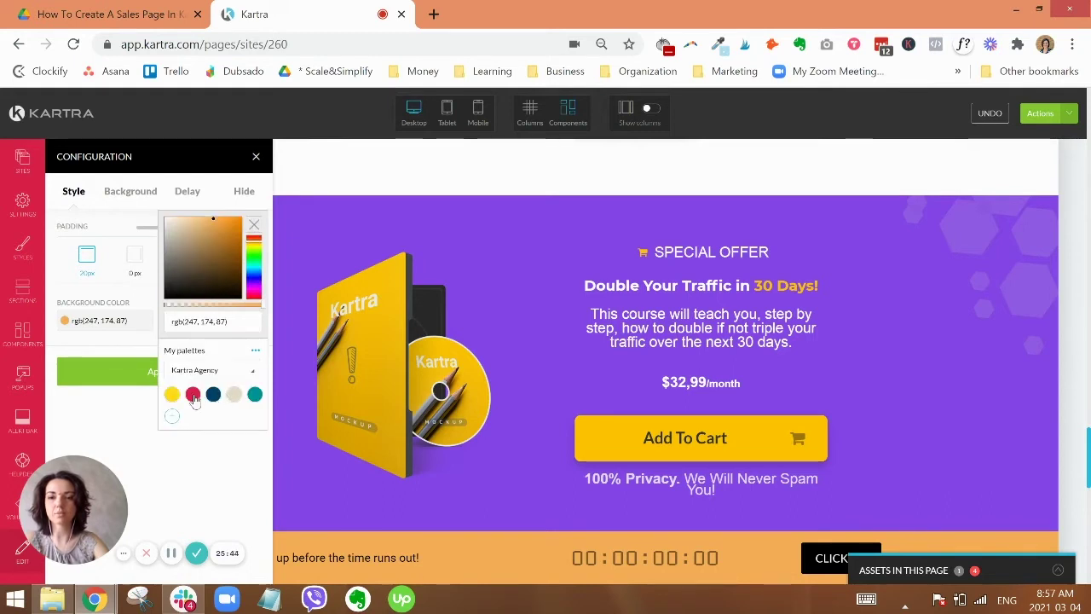
pyautogui.click(193, 395)
pyautogui.click(126, 402)
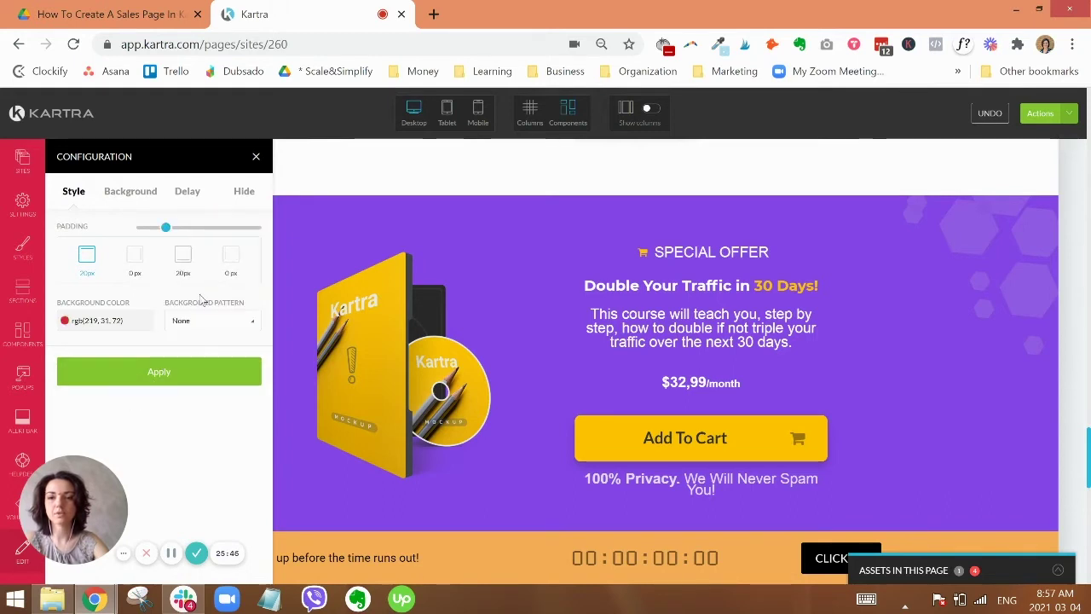
# Step: Check the alert bar's background image, delay and hide settings, and apply the crimson background color
pyautogui.click(132, 193)
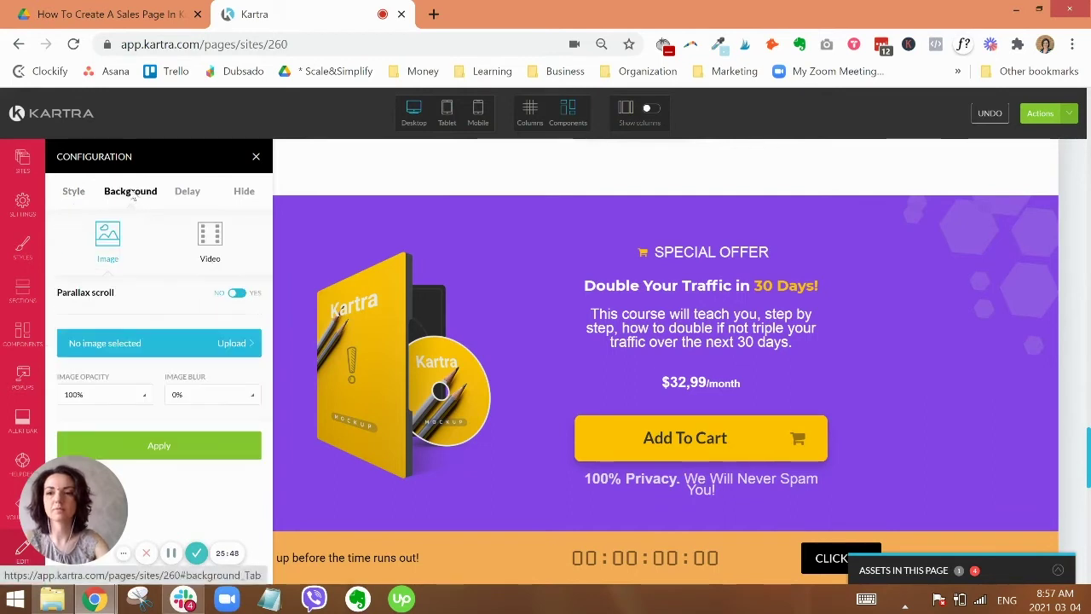
pyautogui.click(196, 197)
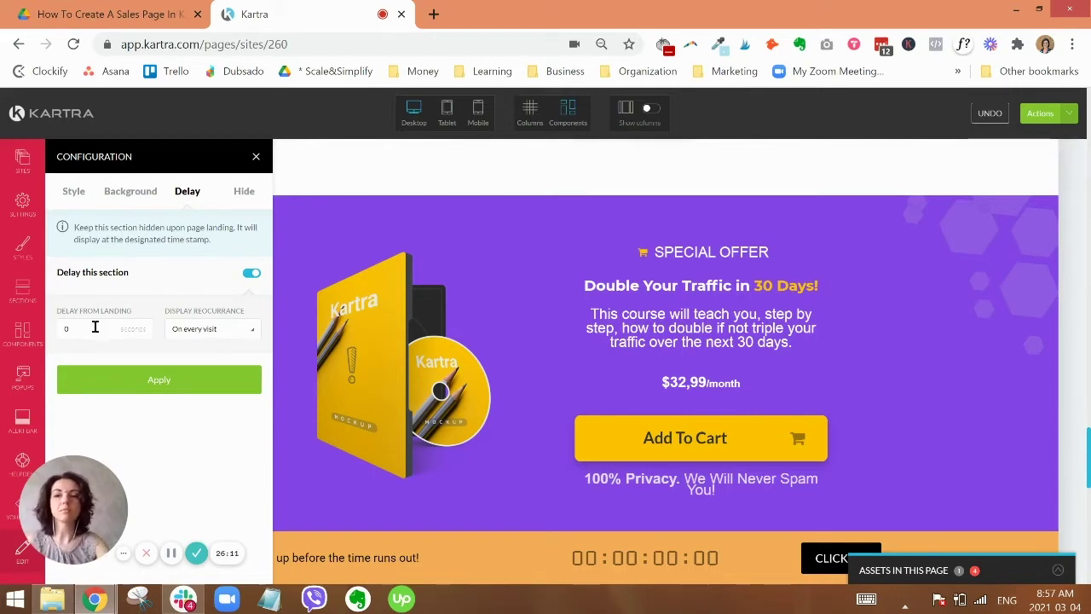
pyautogui.click(244, 191)
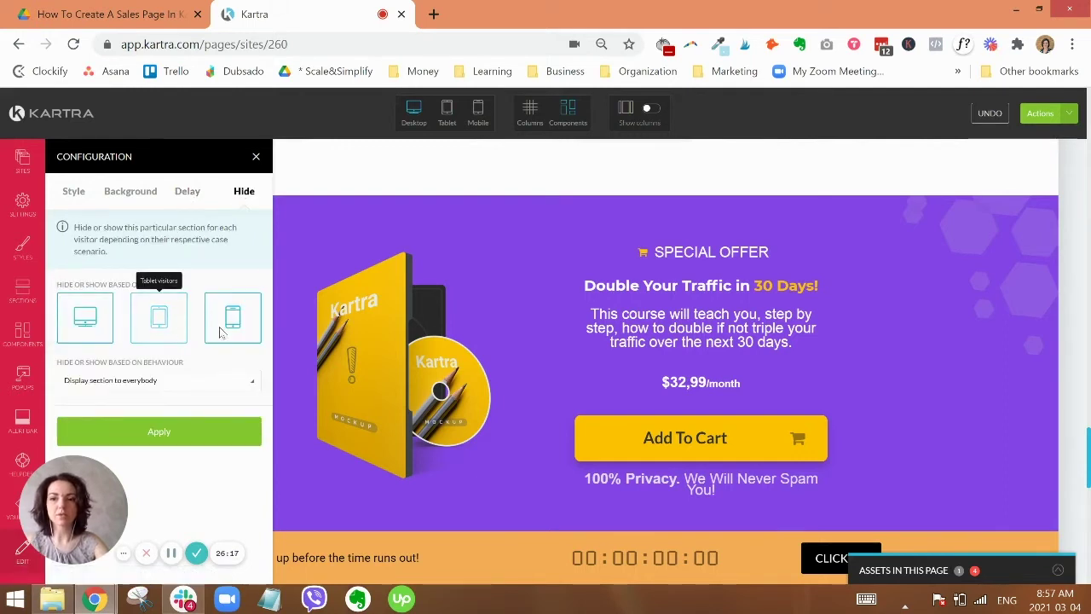
pyautogui.click(74, 190)
pyautogui.click(184, 375)
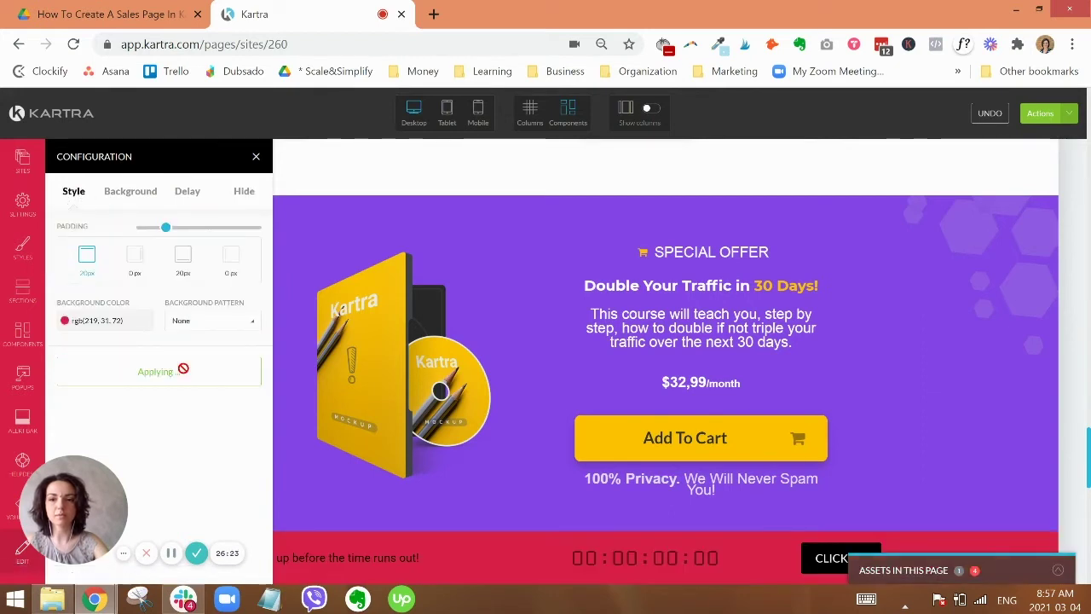
pyautogui.click(257, 158)
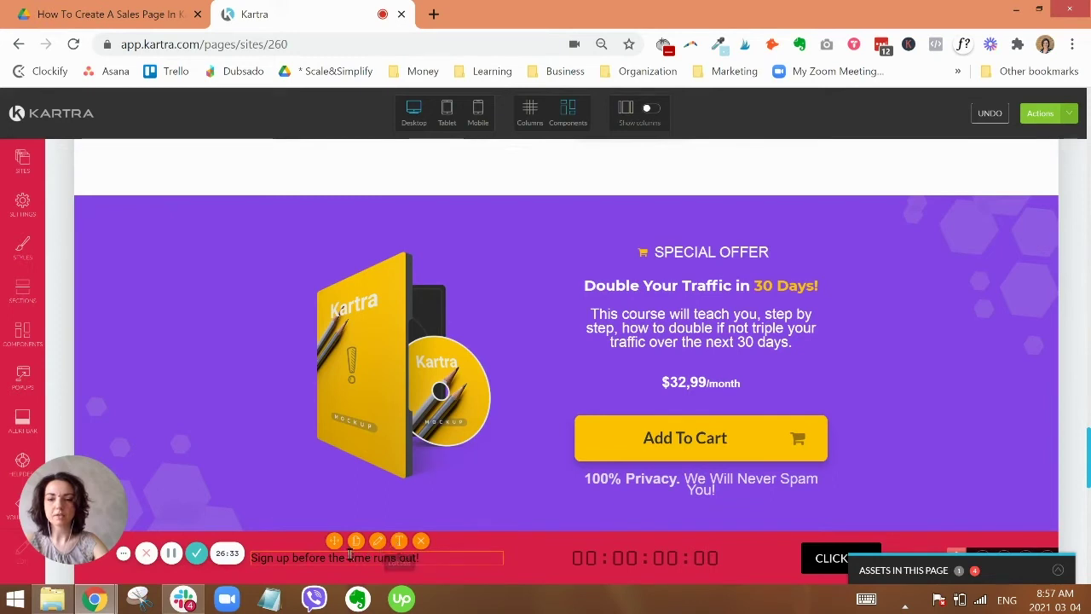
# Step: Try to change the text colour of the "Sign up before the time runs out!" message in the alert bar
pyautogui.click(400, 542)
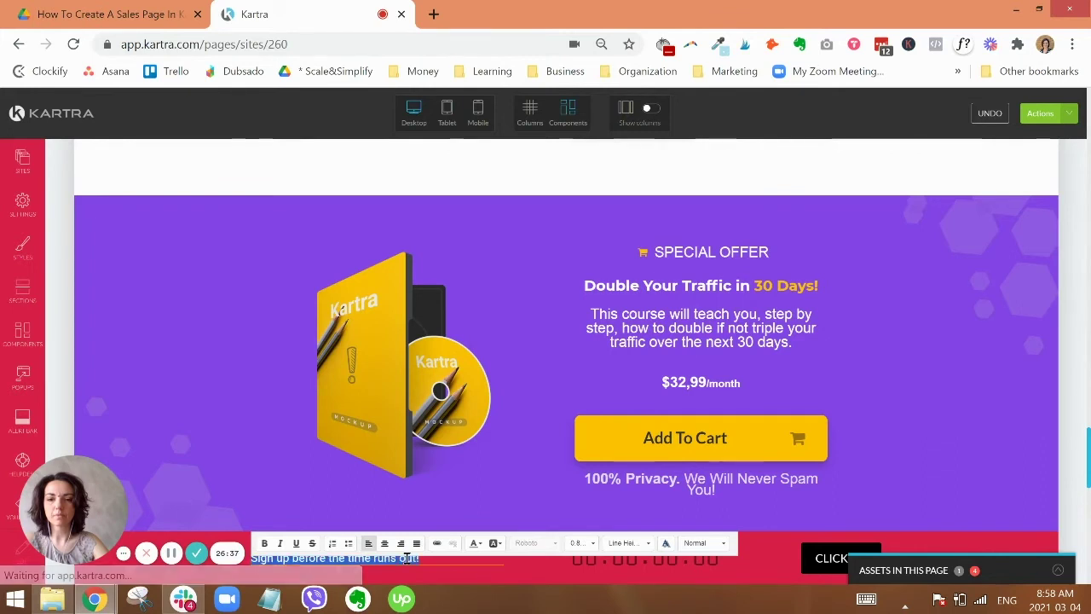
pyautogui.click(475, 543)
pyautogui.scroll(-2, 553, 579)
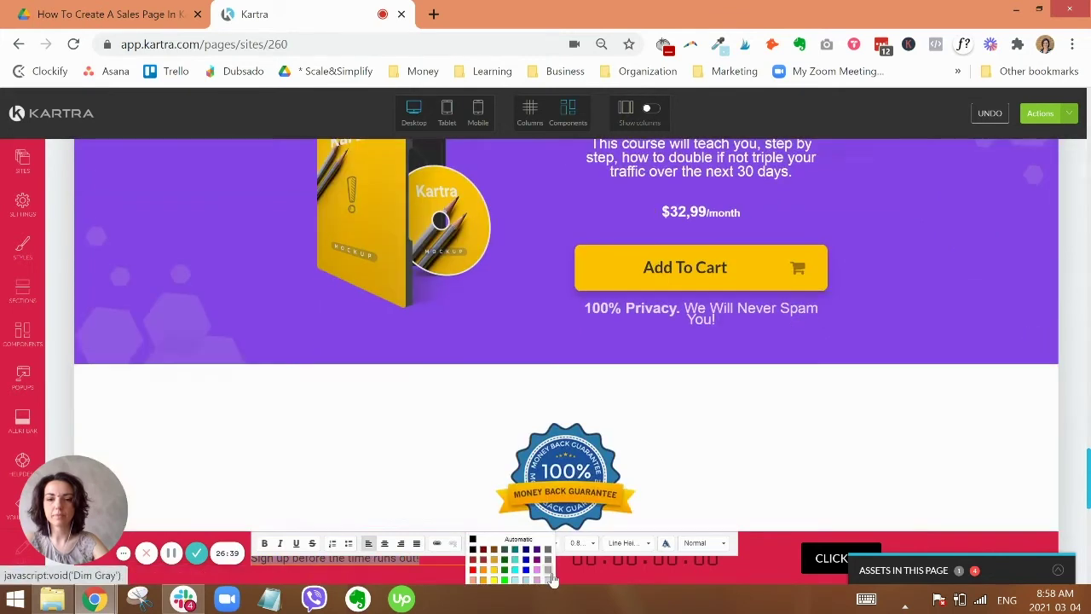
pyautogui.scroll(3, 552, 579)
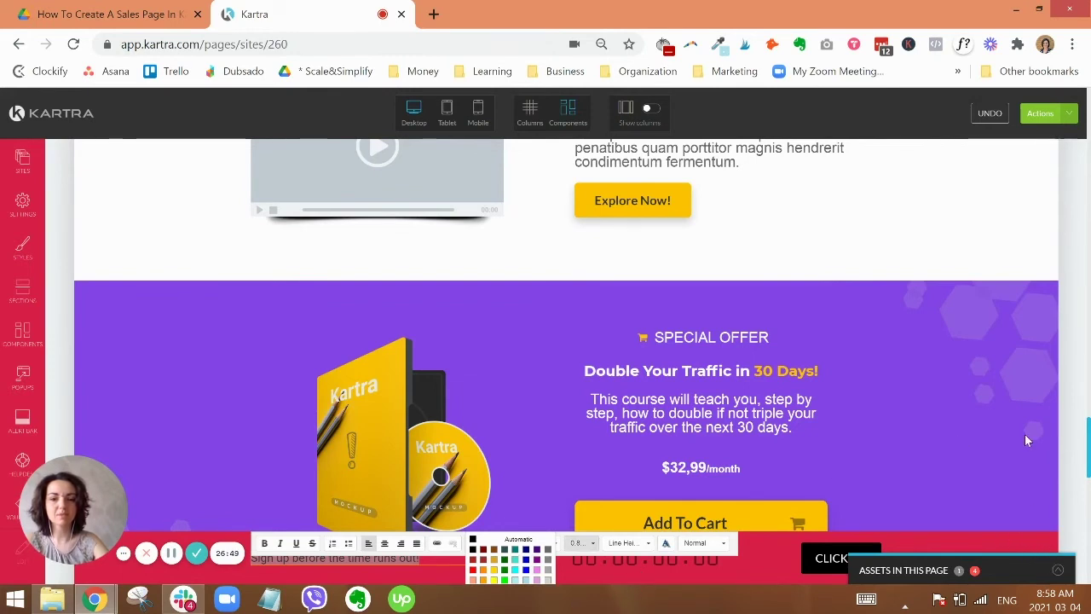
pyautogui.click(1019, 550)
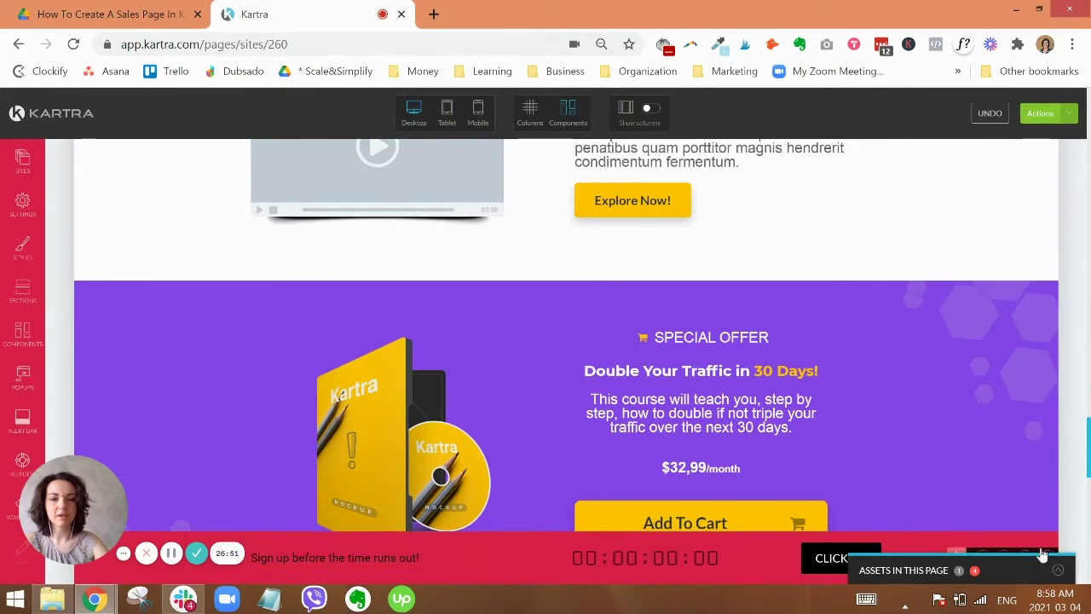
# Step: Enlarge the alert bar's padding to 85px at the top and 90px at the bottom, and apply it
pyautogui.moveTo(1030, 558)
pyautogui.click(1029, 555)
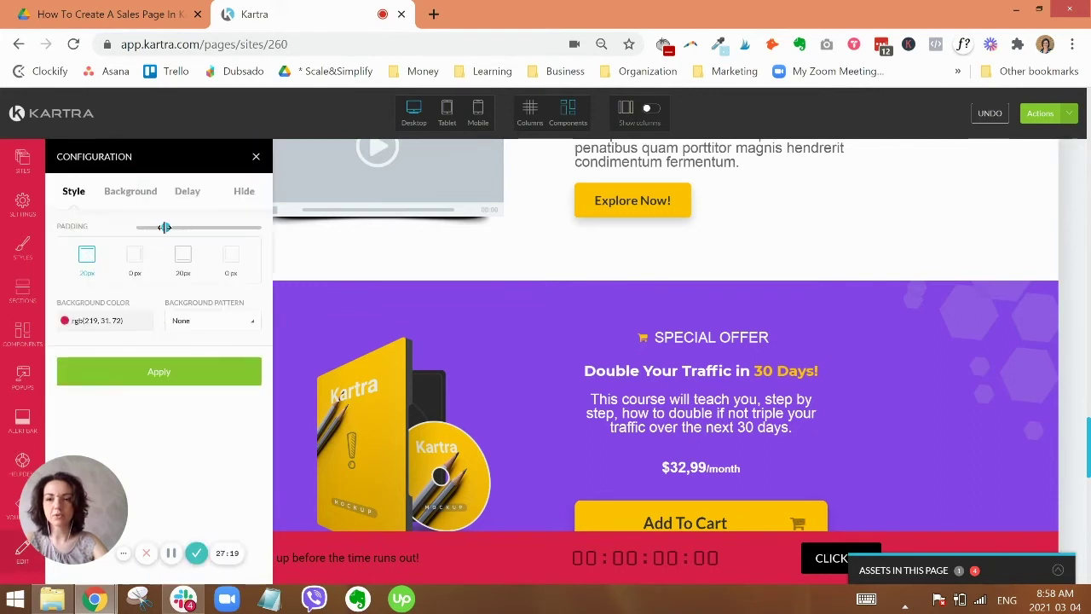
pyautogui.click(181, 262)
pyautogui.click(244, 228)
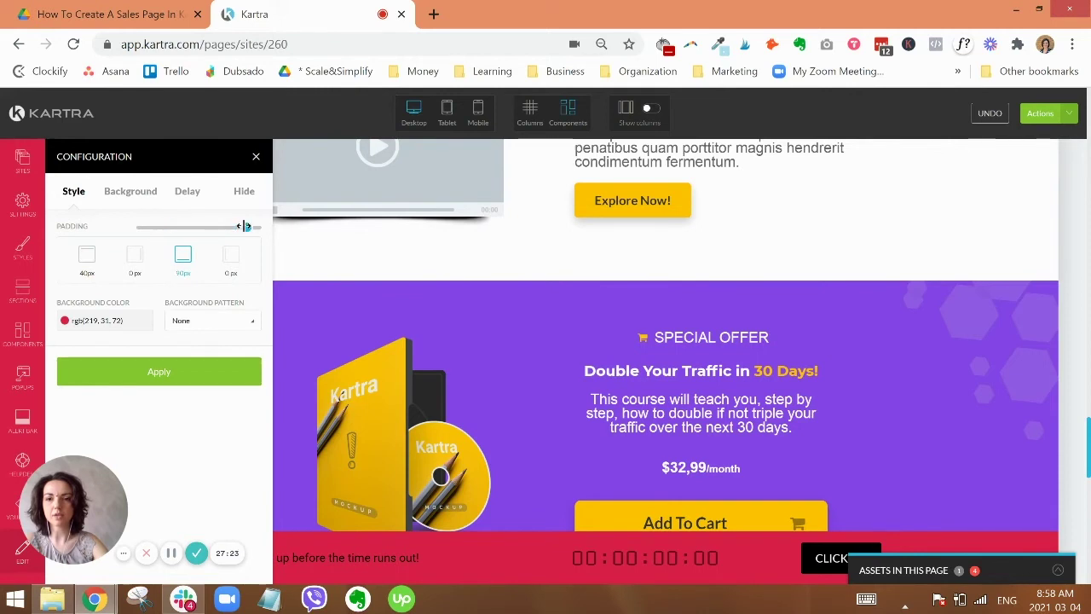
pyautogui.click(175, 249)
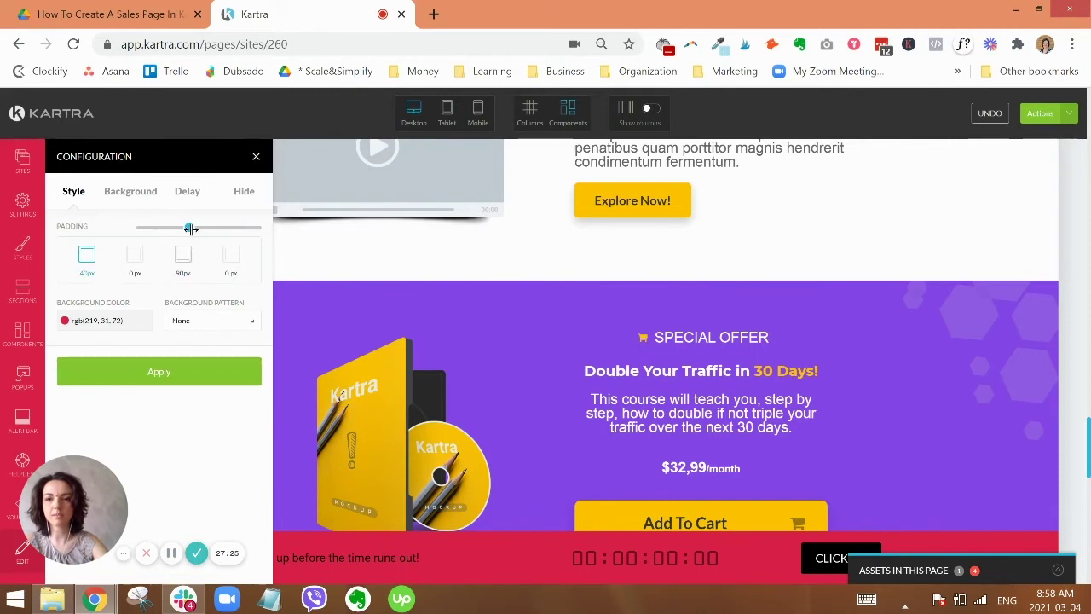
pyautogui.click(201, 373)
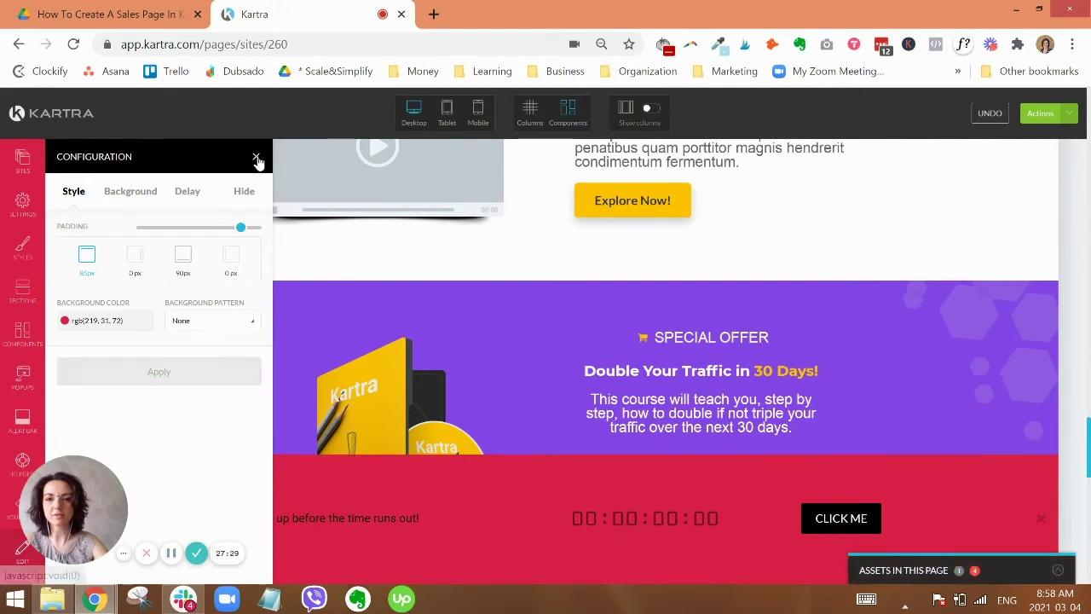
# Step: Make the alert bar's "Sign up before the time runs out!" message white with a 1.00rem font size
pyautogui.click(364, 515)
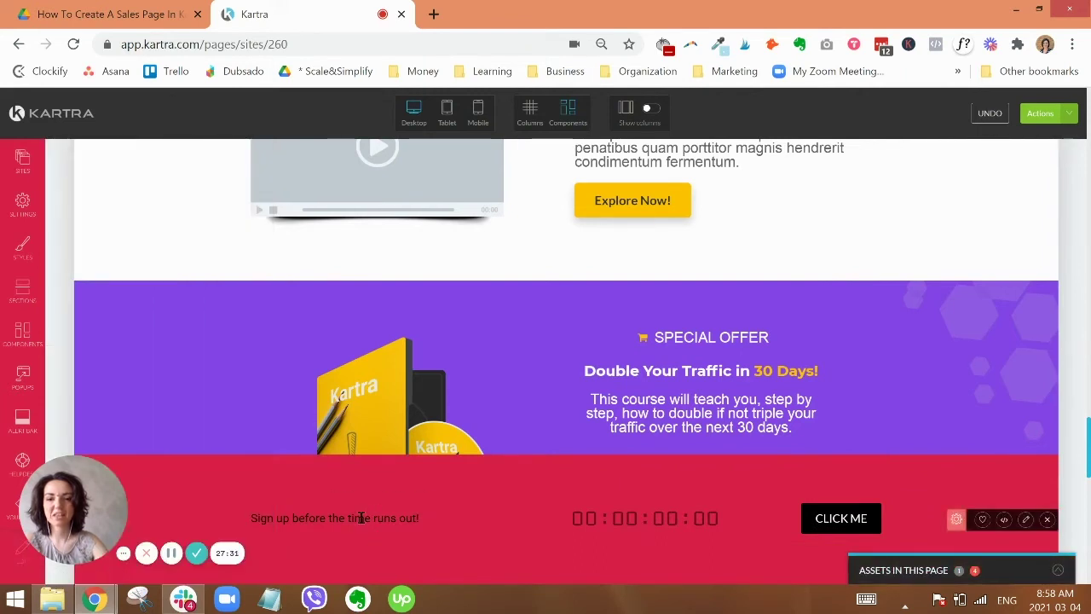
pyautogui.click(397, 501)
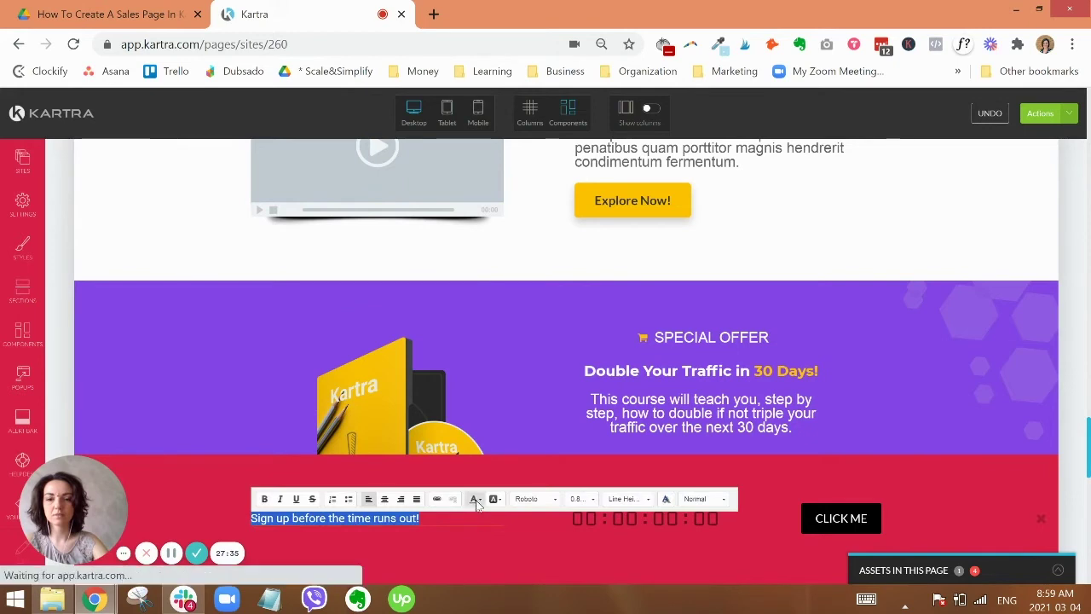
pyautogui.click(476, 499)
pyautogui.click(580, 499)
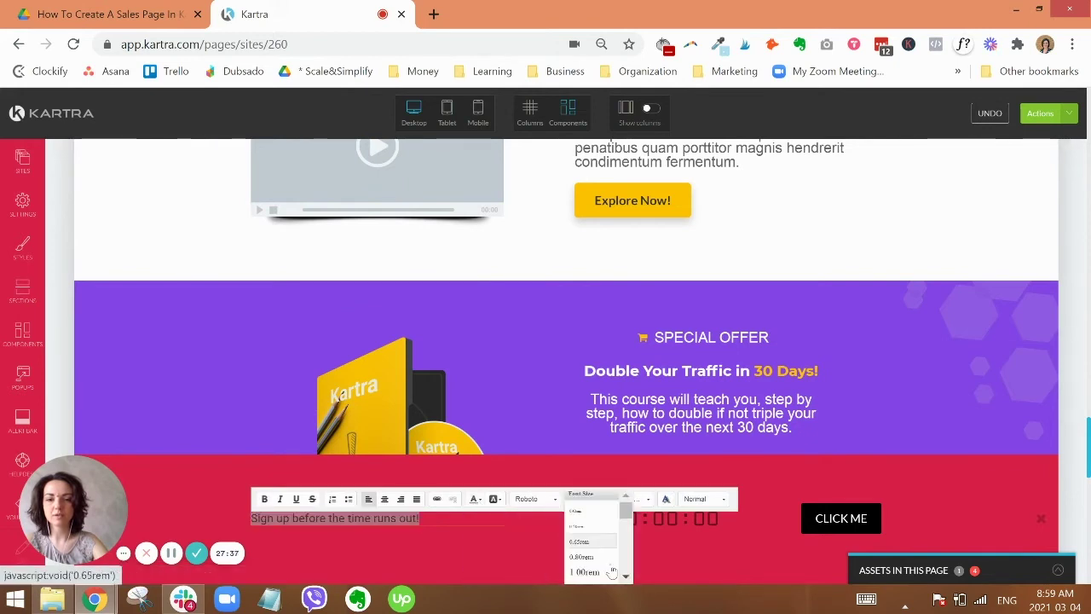
pyautogui.click(588, 572)
# Step: Set the alert bar's countdown timer to end on the fixed date 03/05/2021 at 08:00
pyautogui.click(636, 513)
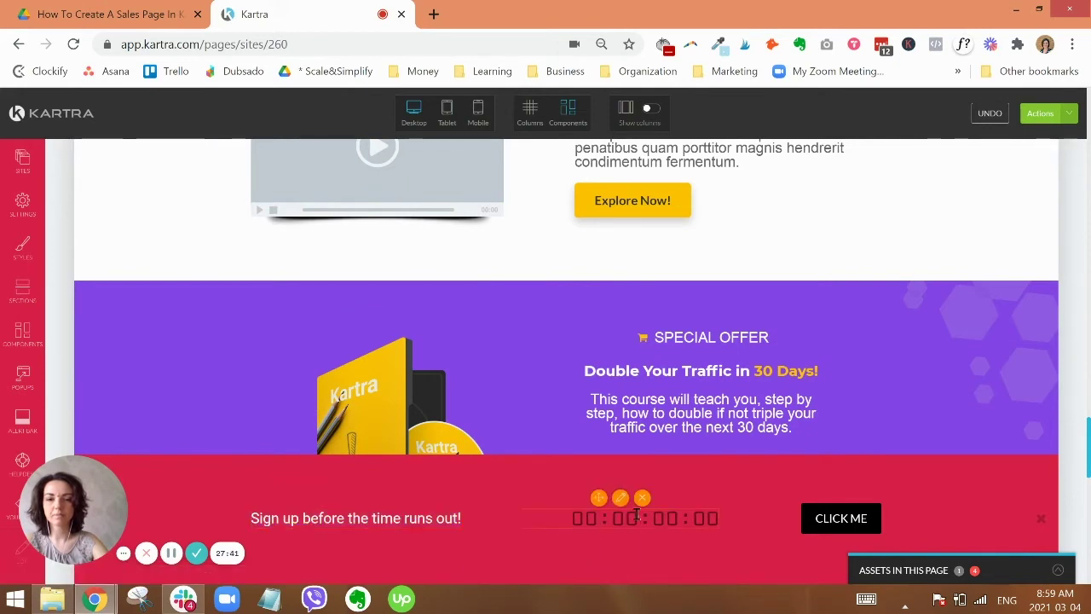
pyautogui.click(621, 498)
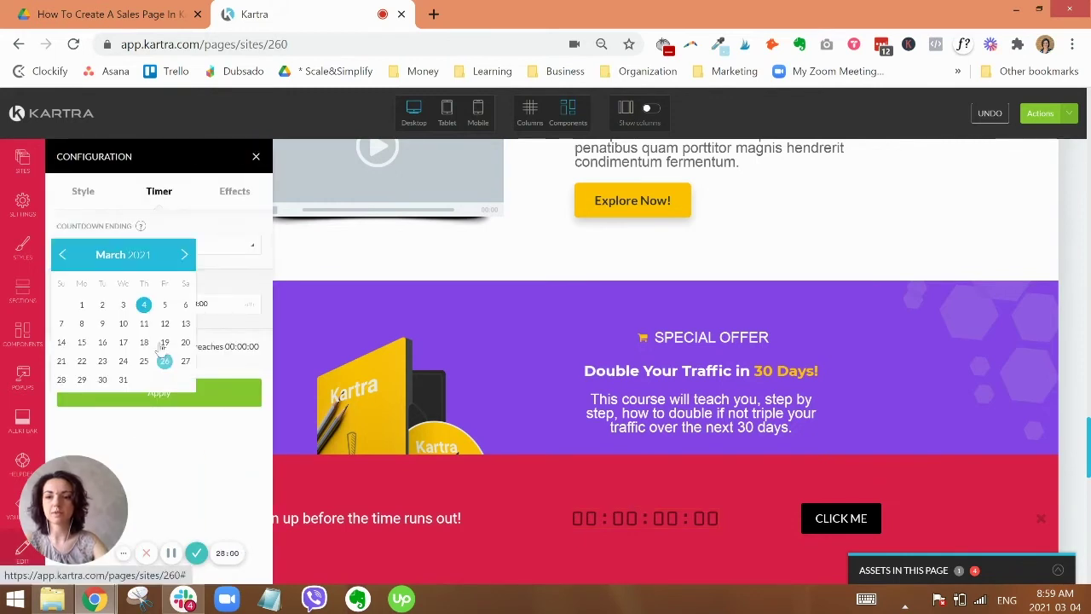
pyautogui.click(164, 307)
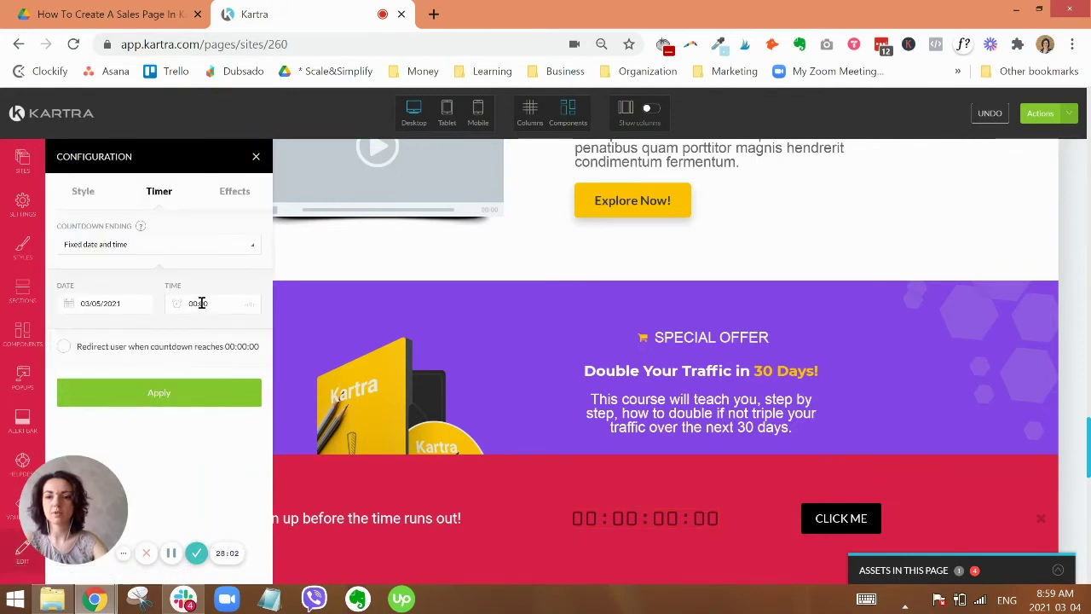
pyautogui.click(201, 303)
pyautogui.click(287, 428)
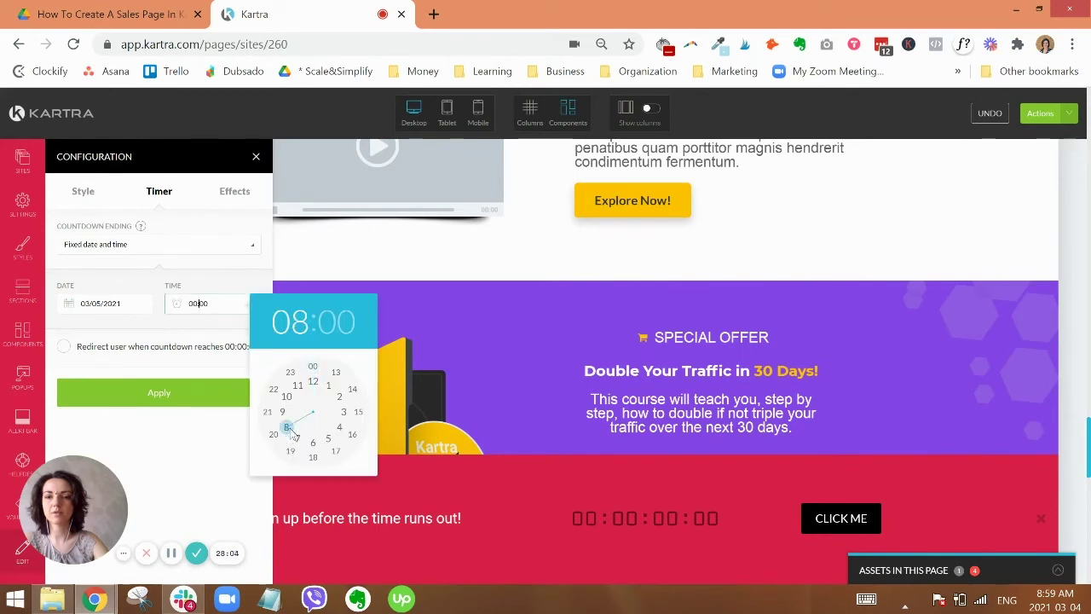
pyautogui.click(235, 379)
# Step: Check the countdown's redirect option, leave it switched off, and apply the timer settings
pyautogui.click(149, 348)
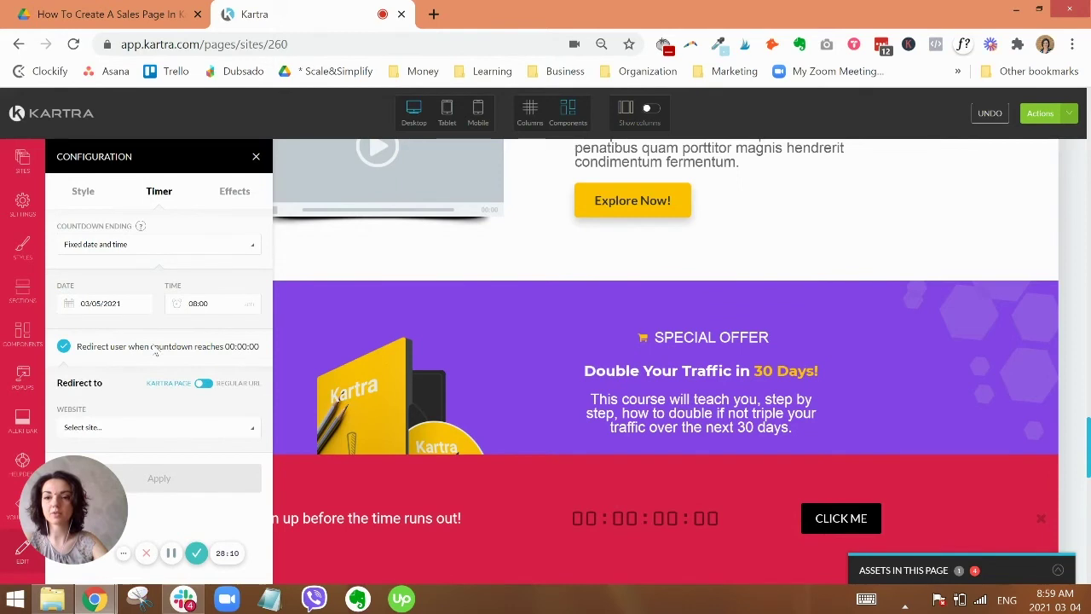
pyautogui.click(155, 347)
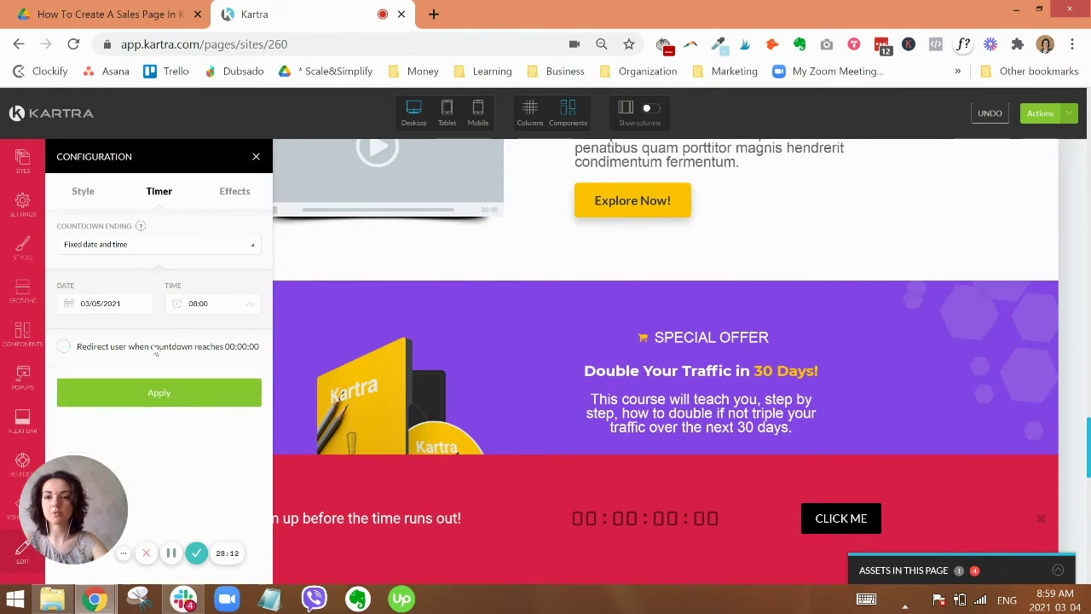
pyautogui.click(167, 392)
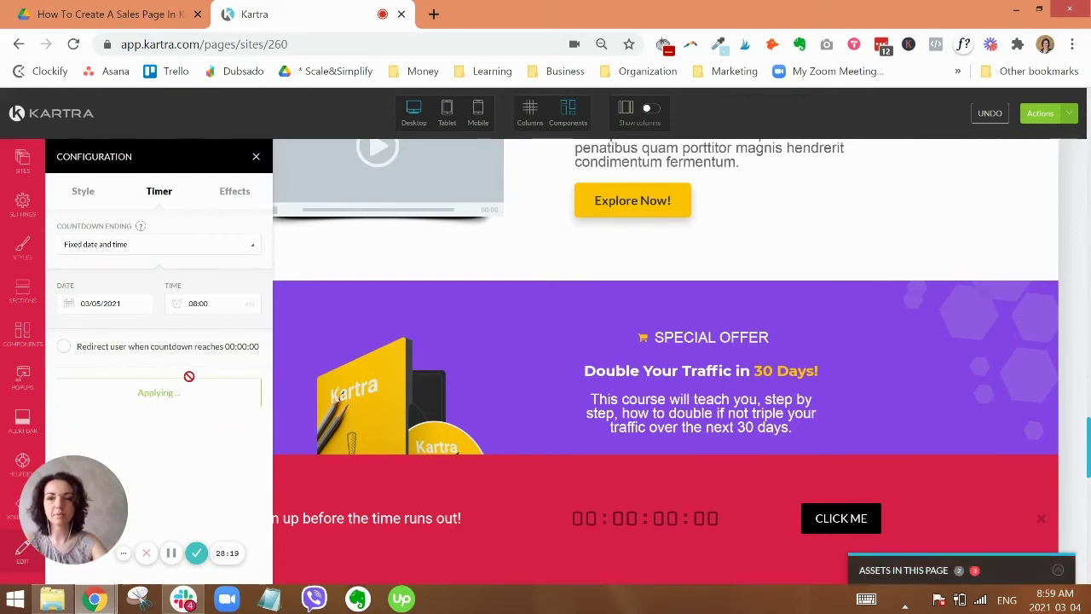
pyautogui.click(256, 156)
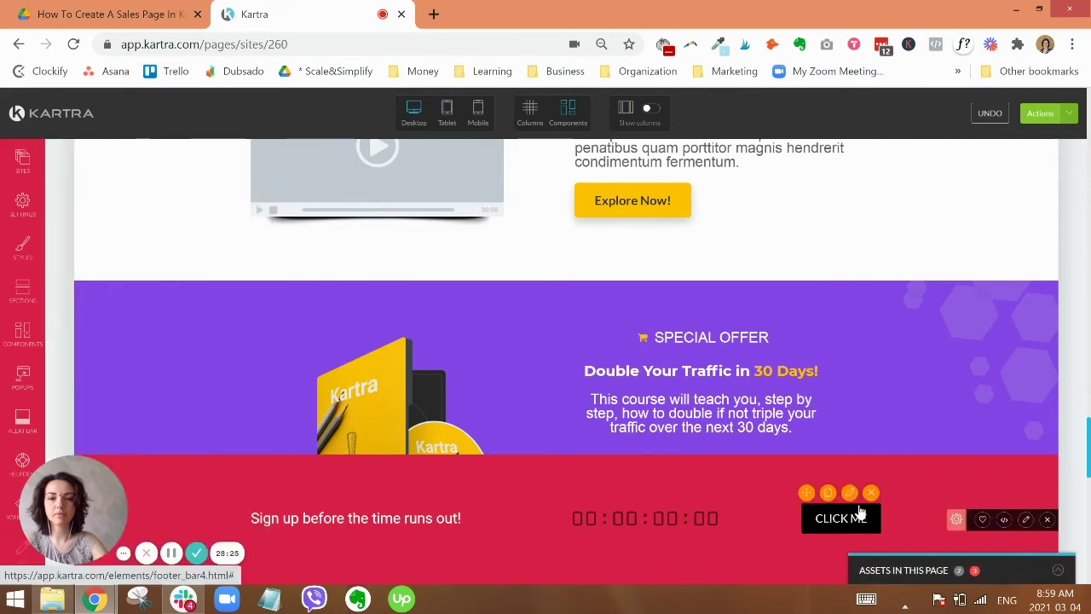
# Step: Set the size of the alert bar's CLICK ME button to Giant and apply it
pyautogui.click(851, 495)
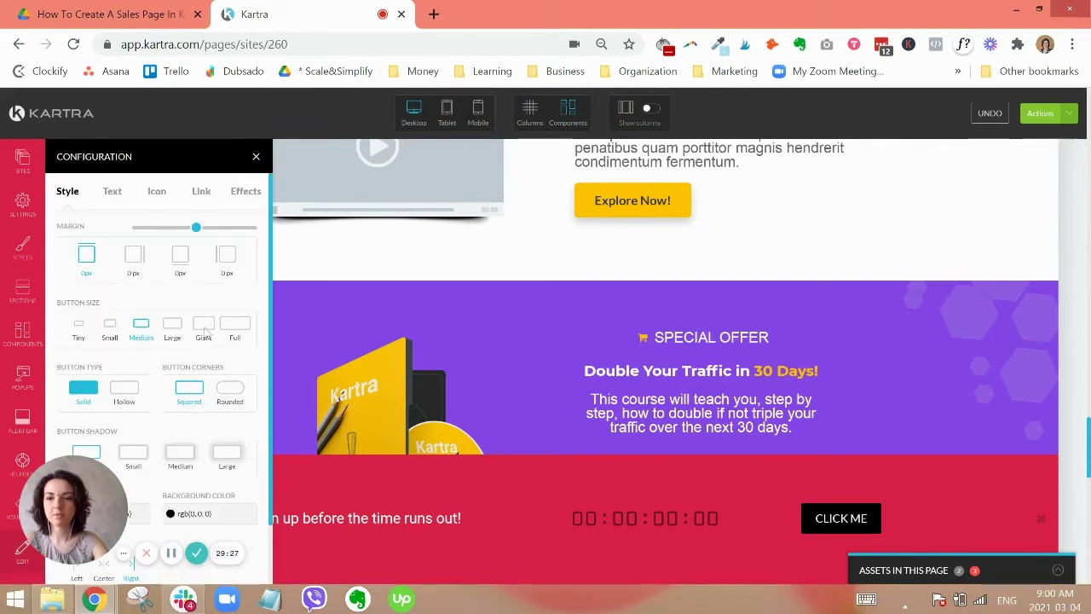
pyautogui.click(204, 330)
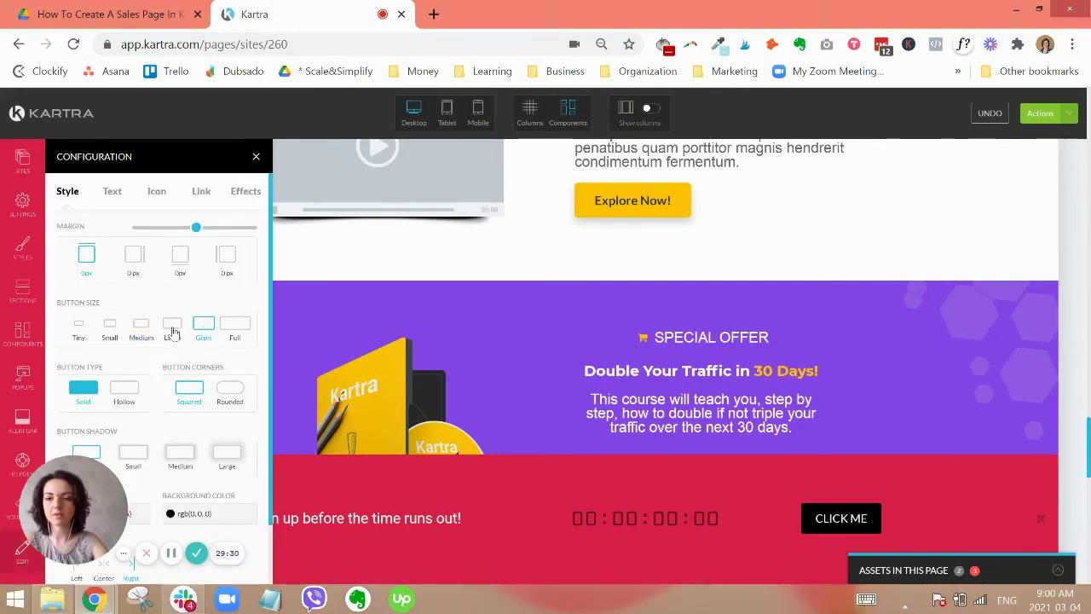
pyautogui.scroll(-1, 227, 345)
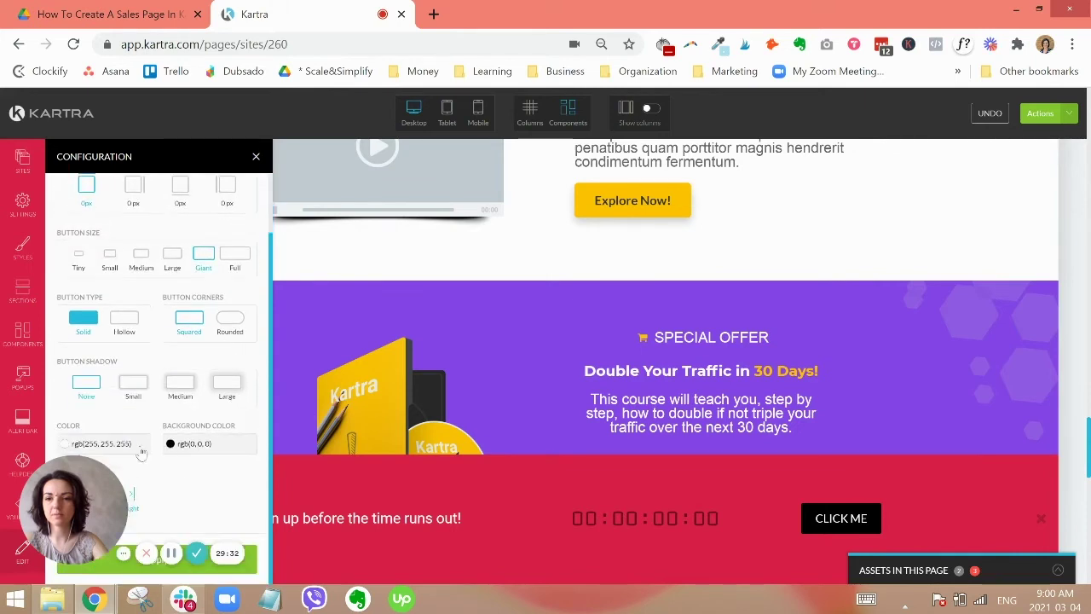
pyautogui.click(137, 447)
pyautogui.click(134, 417)
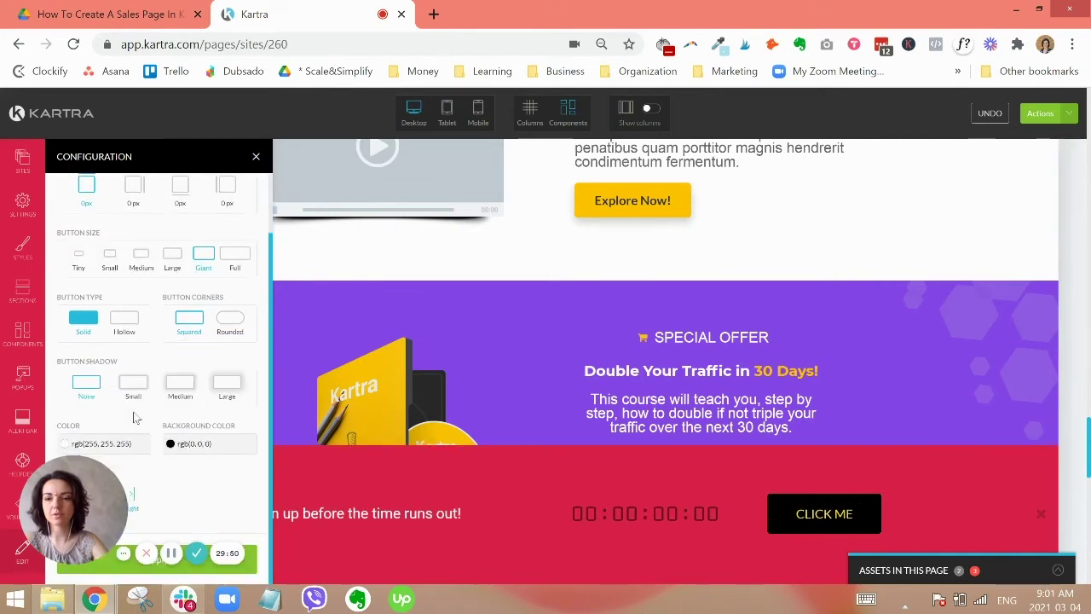
# Step: Give the CLICK ME button the yellow palette background color rgb(255, 219, 21) and apply it
pyautogui.click(183, 447)
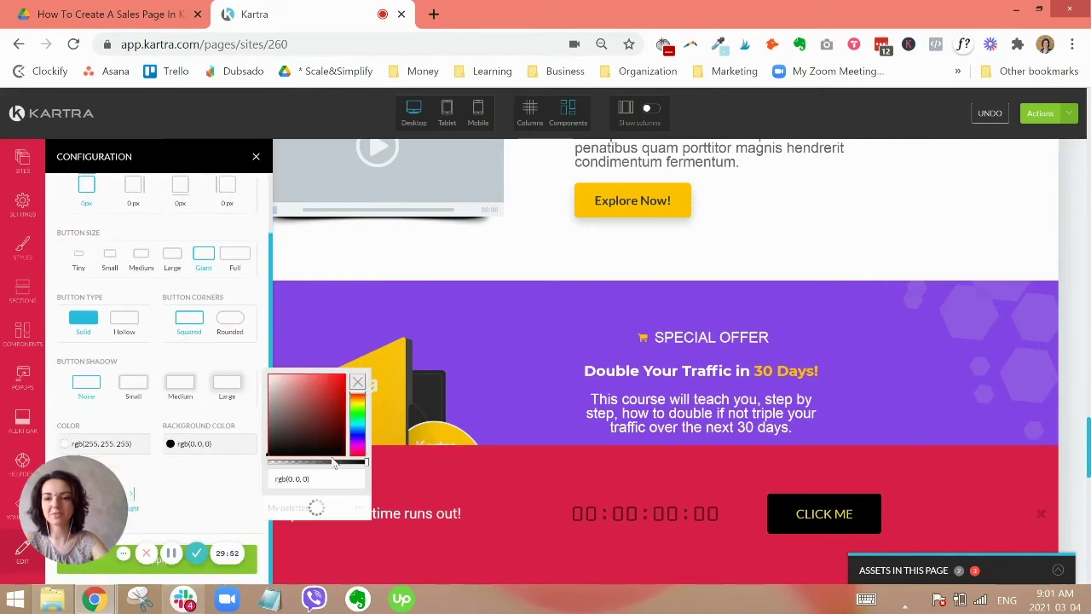
pyautogui.click(275, 516)
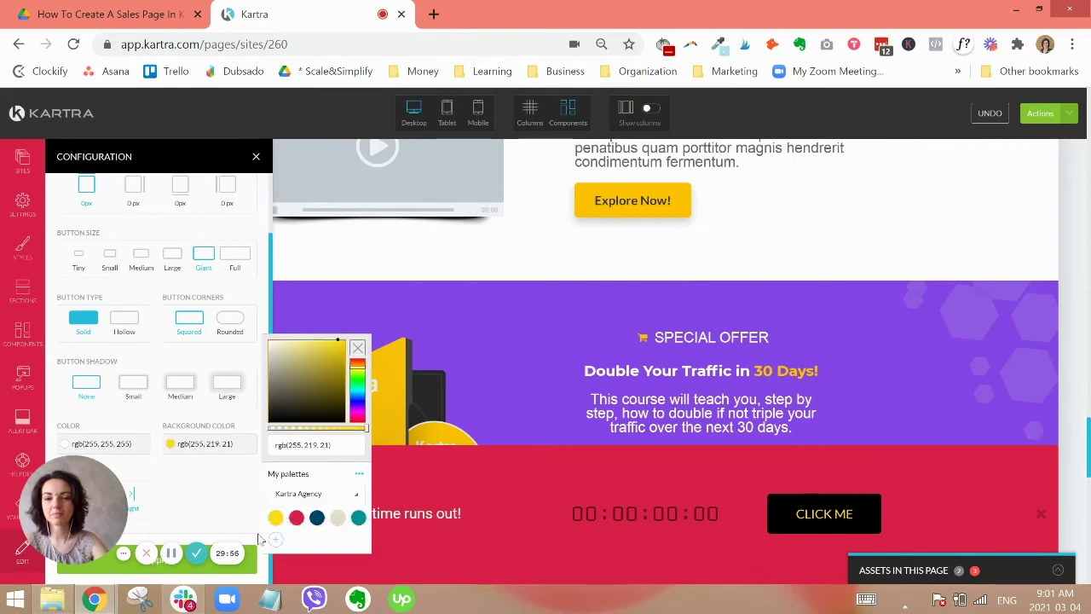
pyautogui.click(187, 461)
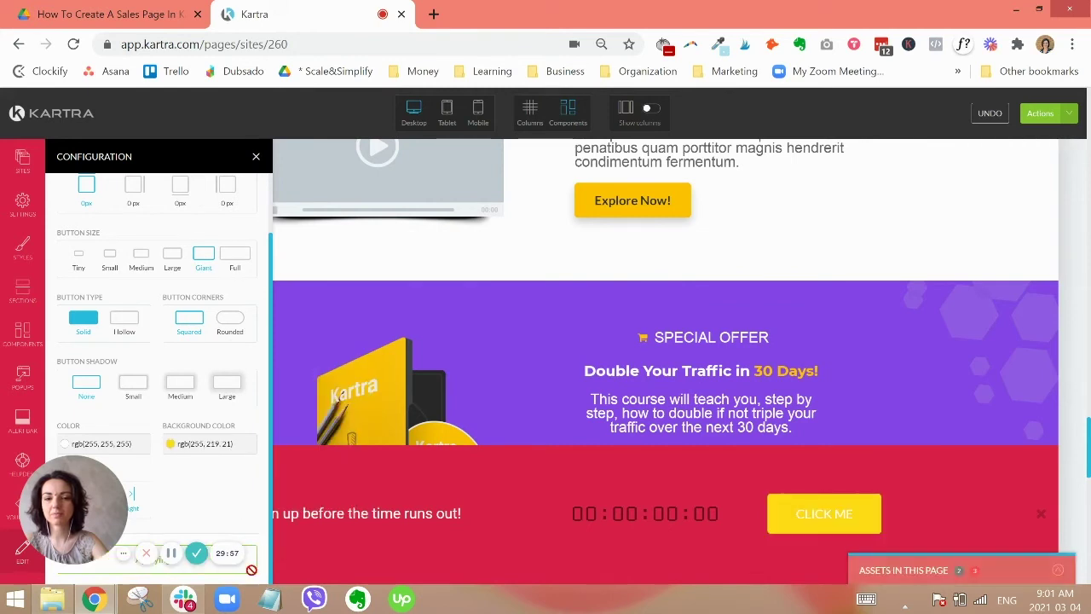
pyautogui.click(255, 157)
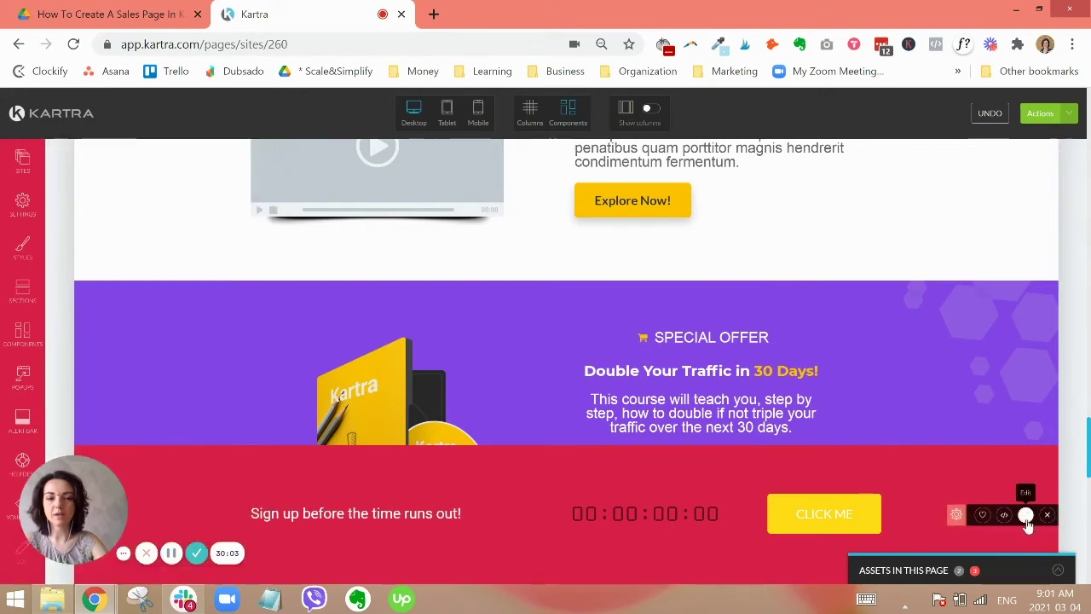
# Step: Reduce the alert bar's top and bottom padding to 20px each and apply it
pyautogui.click(454, 454)
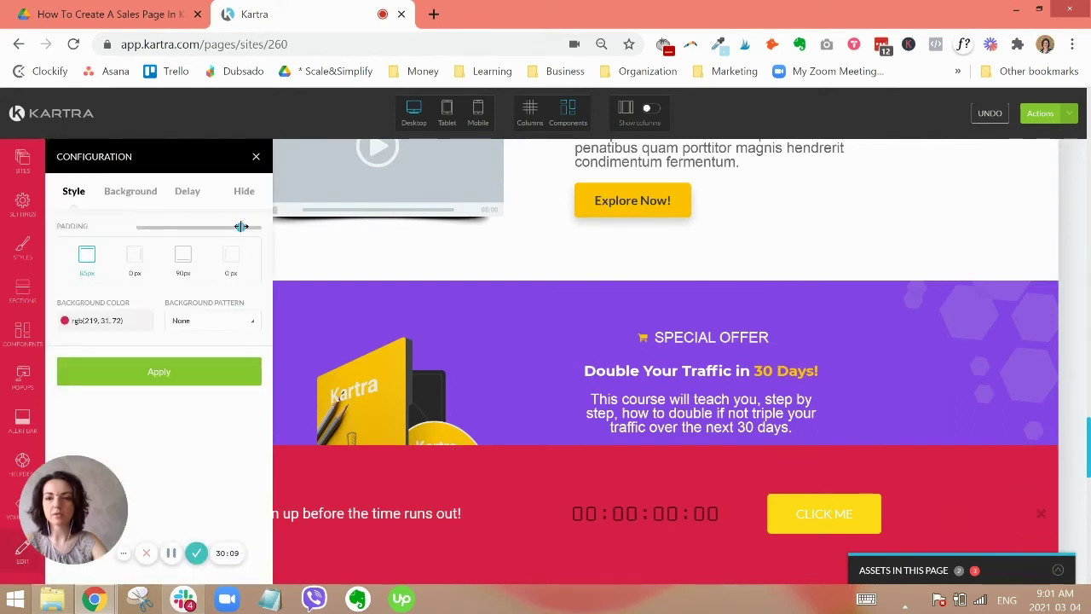
pyautogui.moveTo(170, 227); pyautogui.dragTo(166, 227)
pyautogui.click(182, 255)
pyautogui.click(173, 227)
pyautogui.click(185, 371)
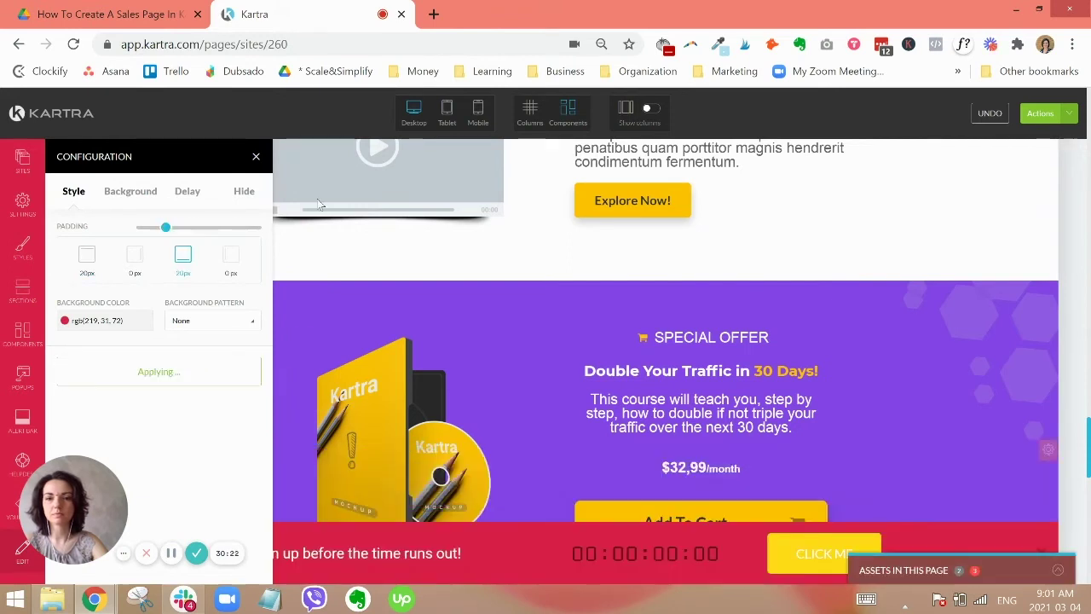
pyautogui.click(1069, 119)
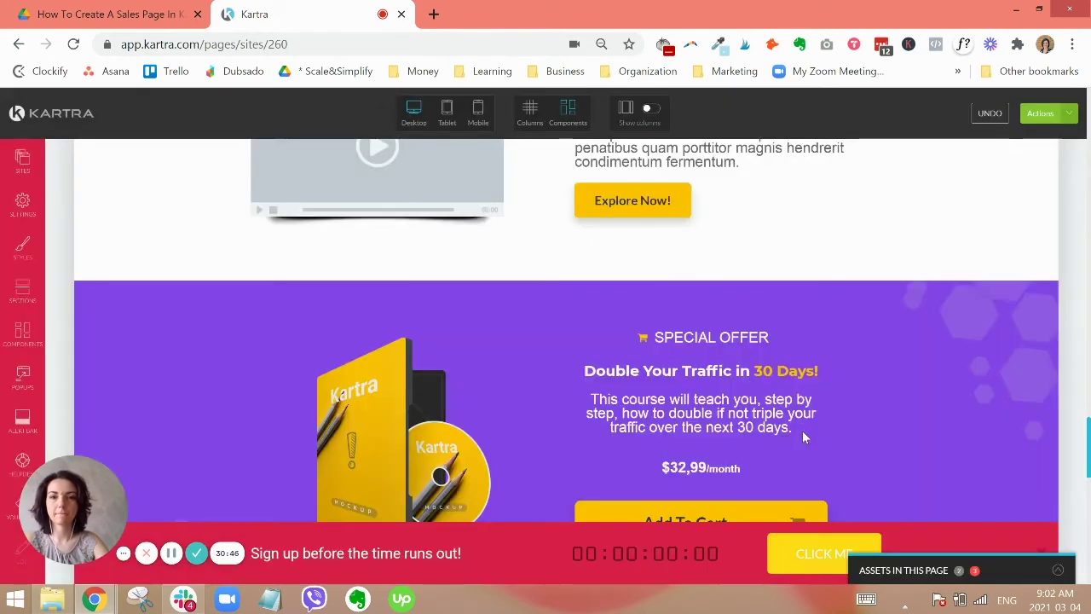
# Step: Look through the page's sections to review how the alert bar sits over the content
pyautogui.scroll(-2, 802, 433)
pyautogui.scroll(5, 803, 438)
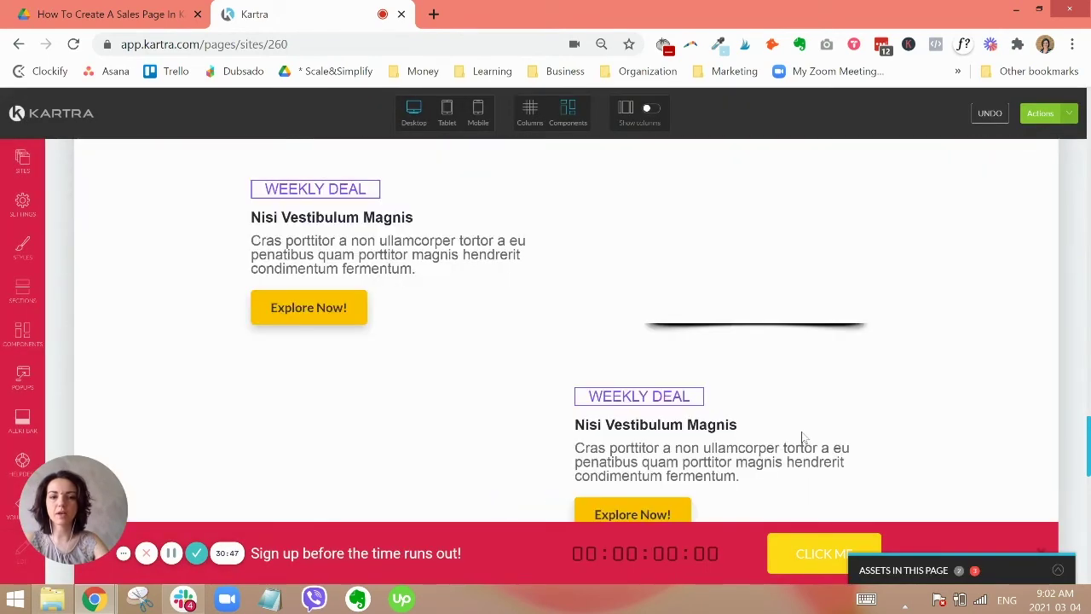
pyautogui.scroll(-8, 792, 432)
pyautogui.scroll(-6, 709, 508)
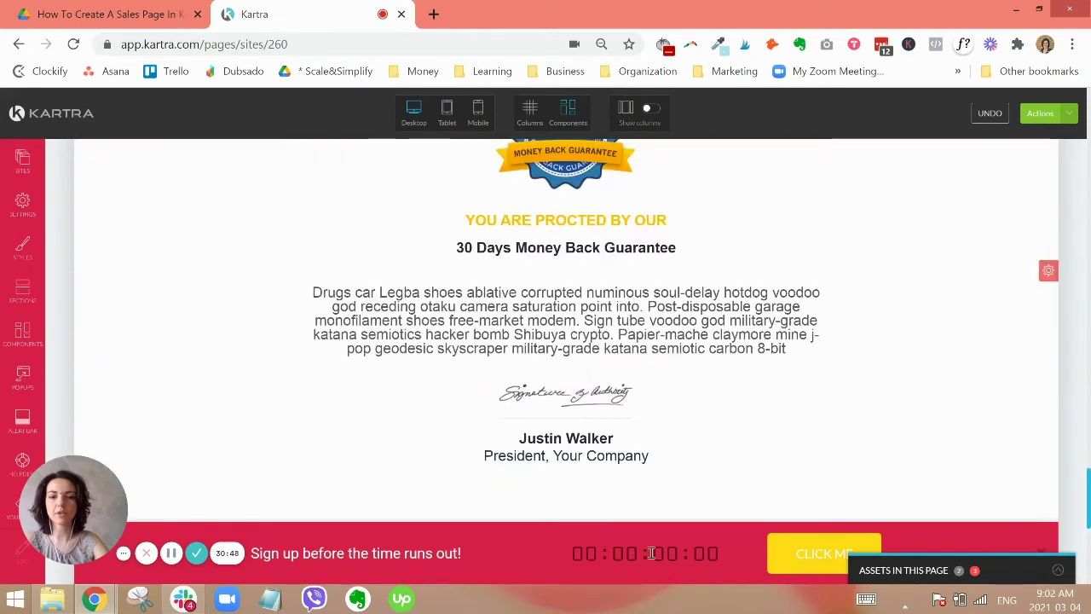
pyautogui.scroll(4, 694, 453)
pyautogui.scroll(8, 691, 463)
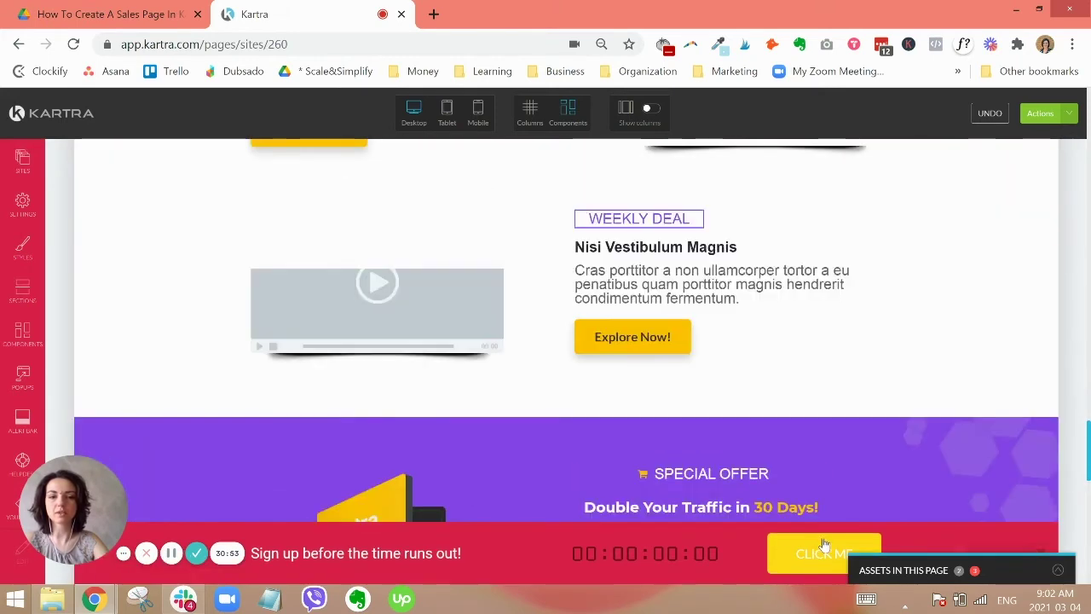
pyautogui.scroll(8, 822, 477)
pyautogui.scroll(12, 809, 439)
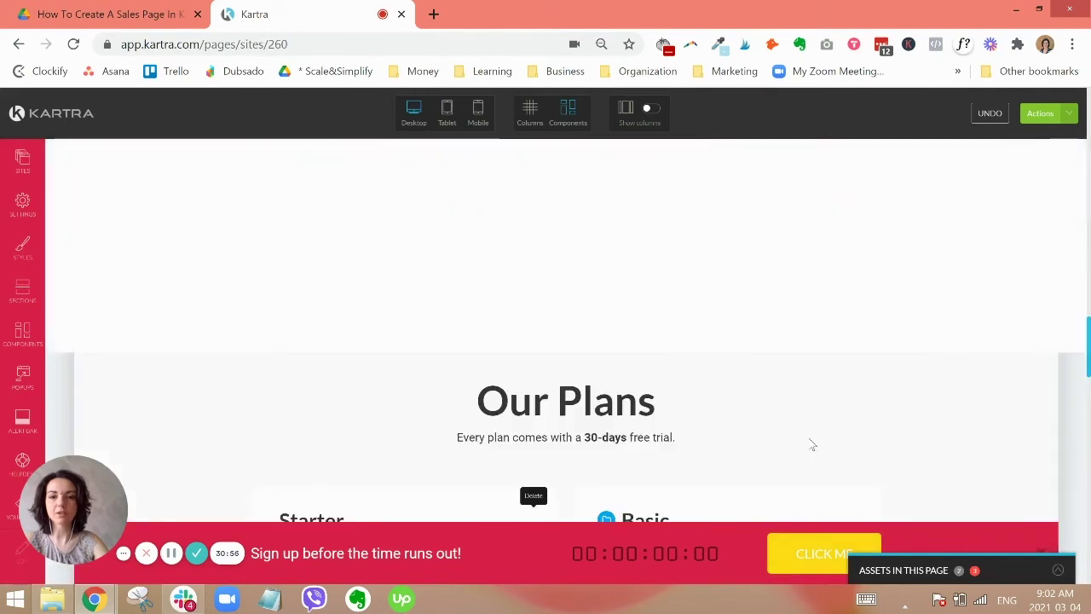
pyautogui.scroll(-1, 811, 441)
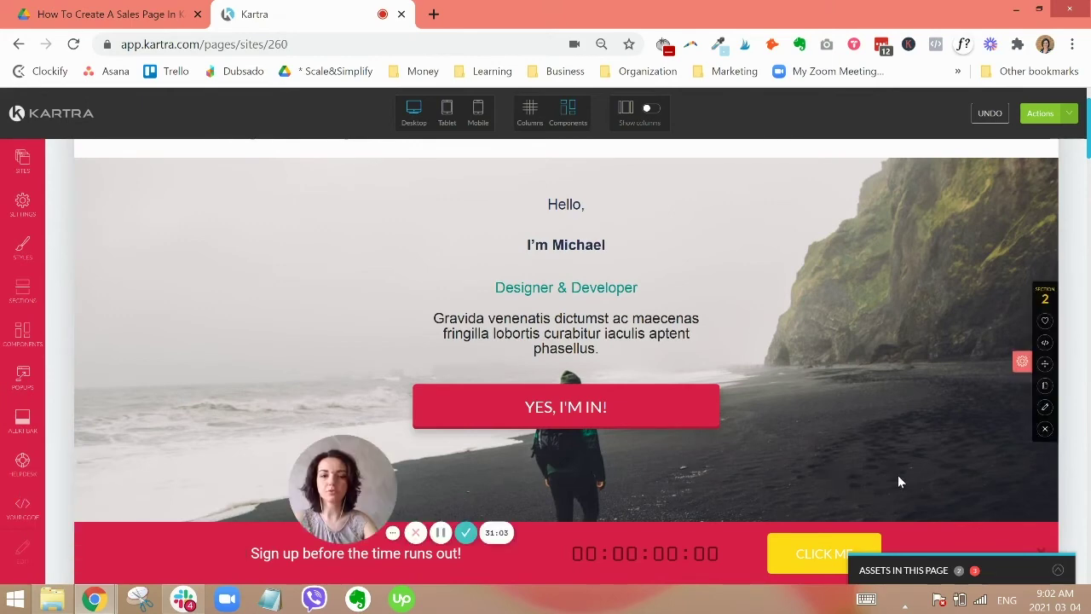
# Step: Turn on the helpdesk icon display with Kartra Helpdesk as the provider and look through the helpdesks available for selection
pyautogui.click(23, 467)
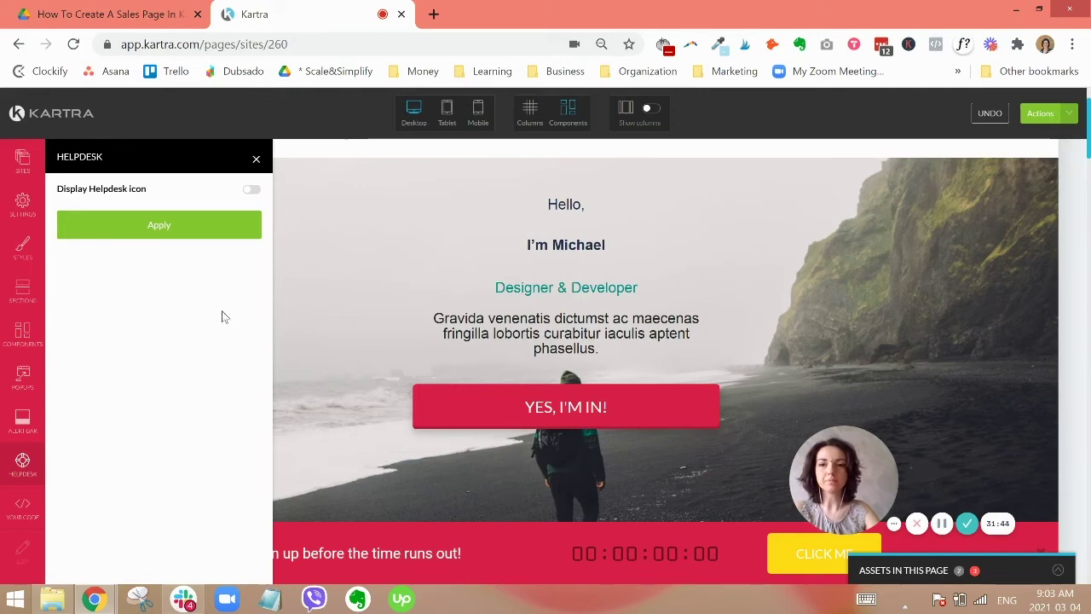
pyautogui.click(251, 191)
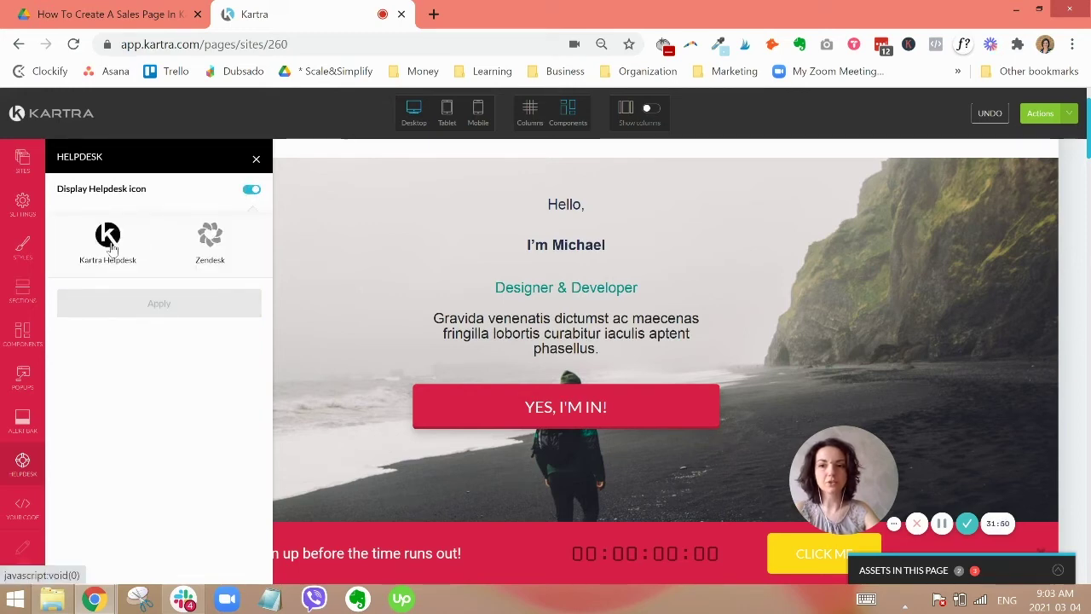
pyautogui.click(109, 242)
pyautogui.click(130, 313)
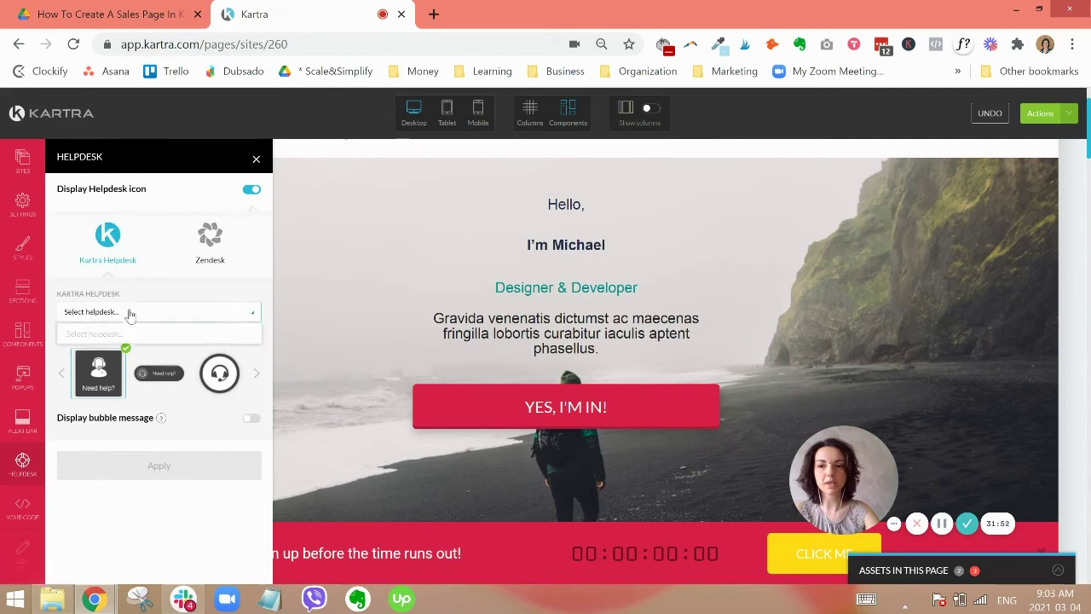
# Step: View the Kartra helpdesk management page in its own browser tab and return to the page editor
pyautogui.click(128, 332)
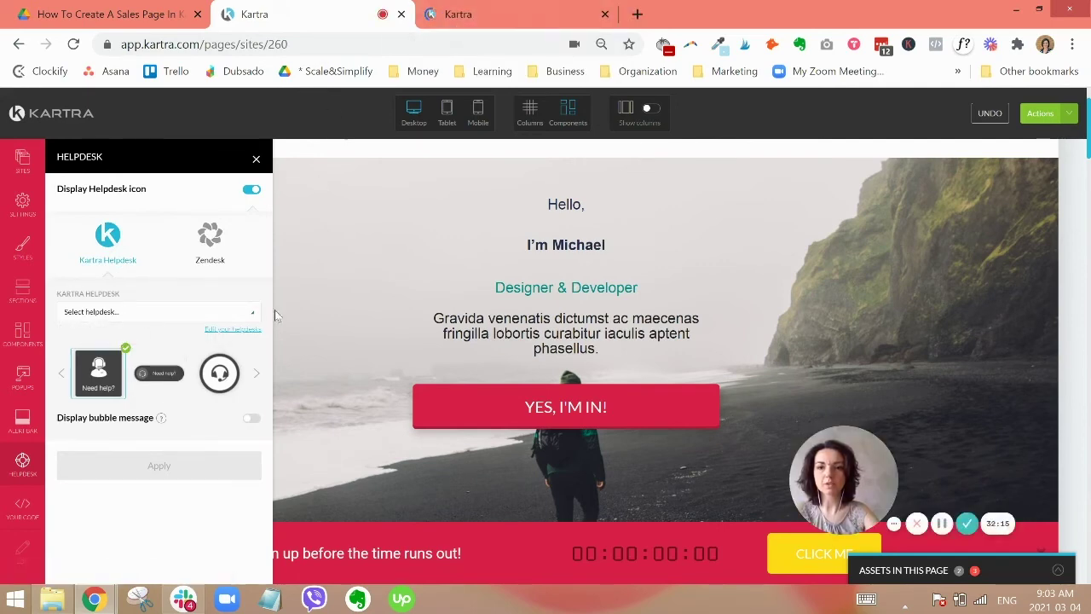
pyautogui.click(511, 15)
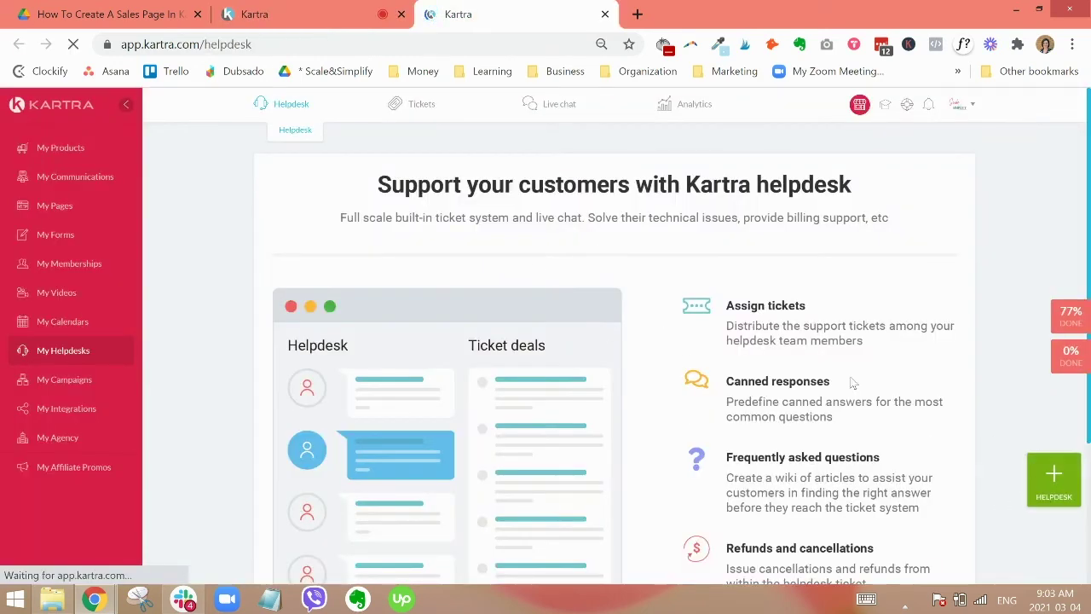
pyautogui.click(368, 18)
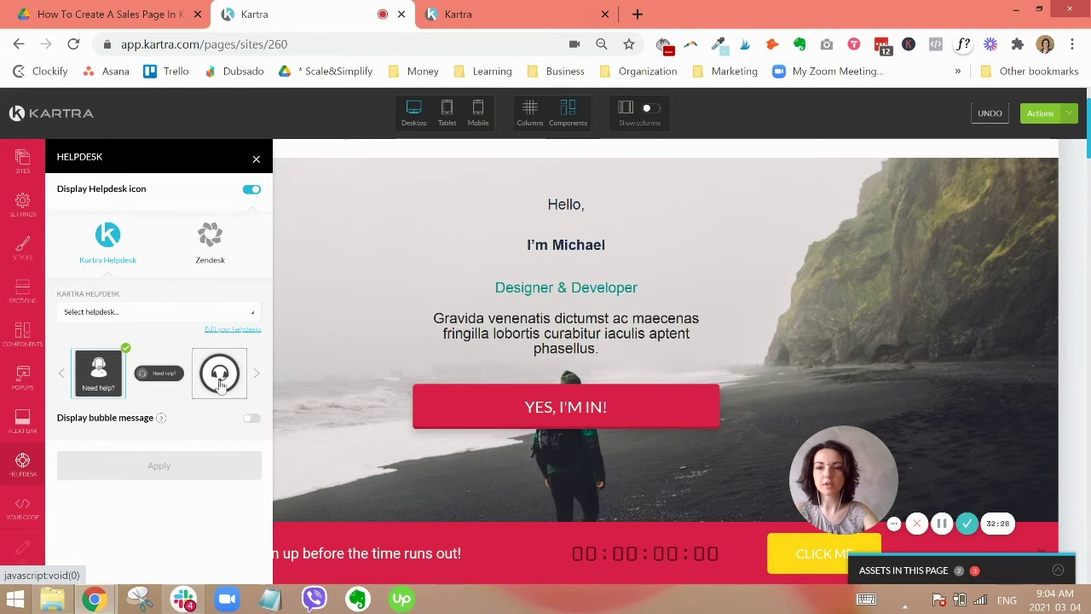
# Step: Select the round headset icon style, browse the other helpdesk icon styles and close the helpdesk settings without applying
pyautogui.click(256, 373)
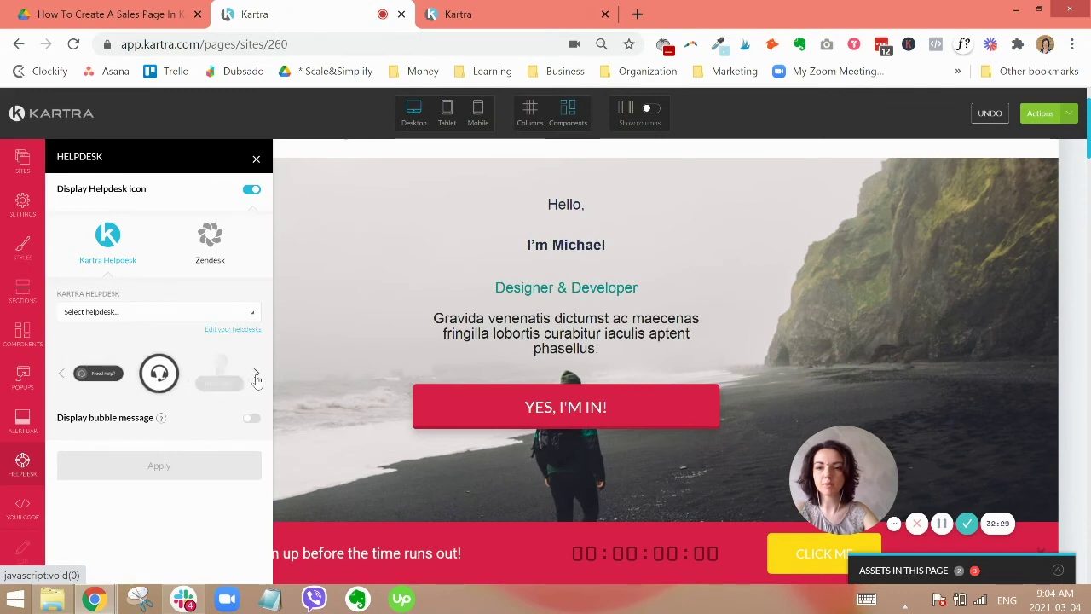
pyautogui.click(159, 375)
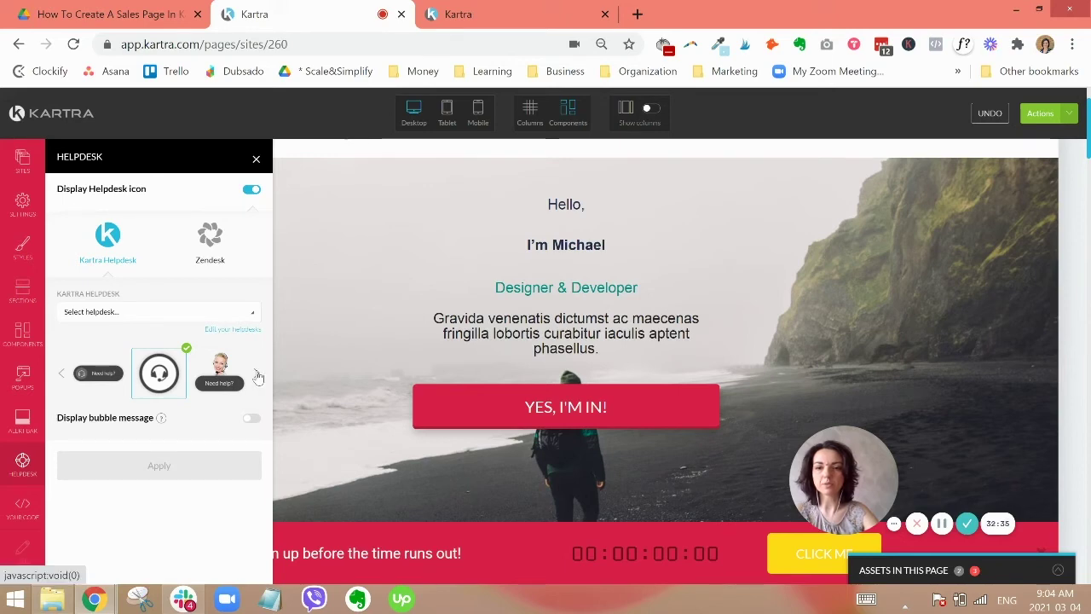
pyautogui.click(257, 375)
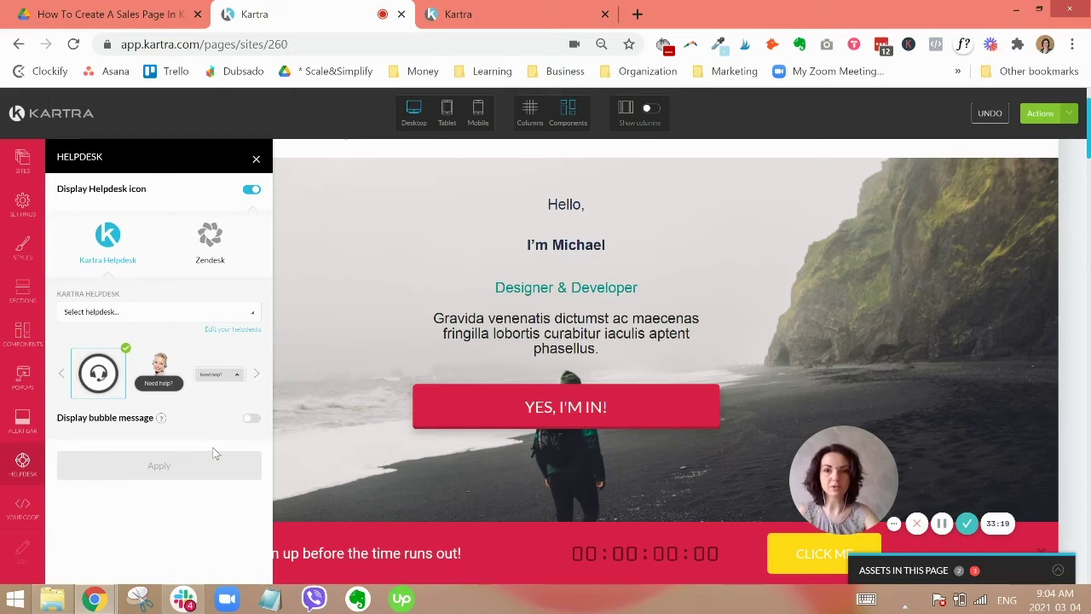
pyautogui.click(256, 161)
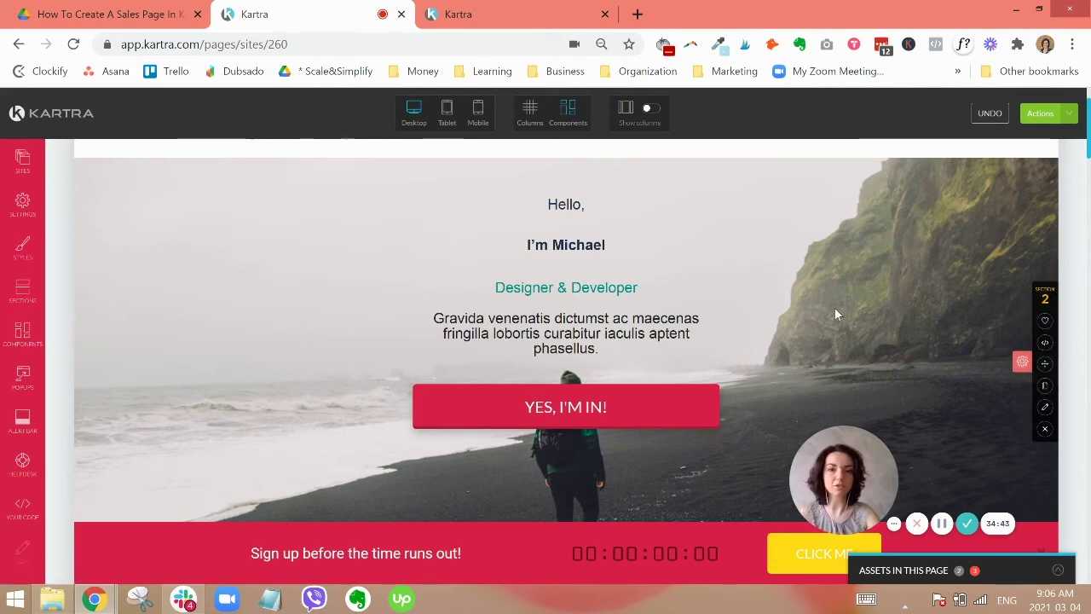
pyautogui.scroll(1, 835, 307)
pyautogui.scroll(-1, 840, 311)
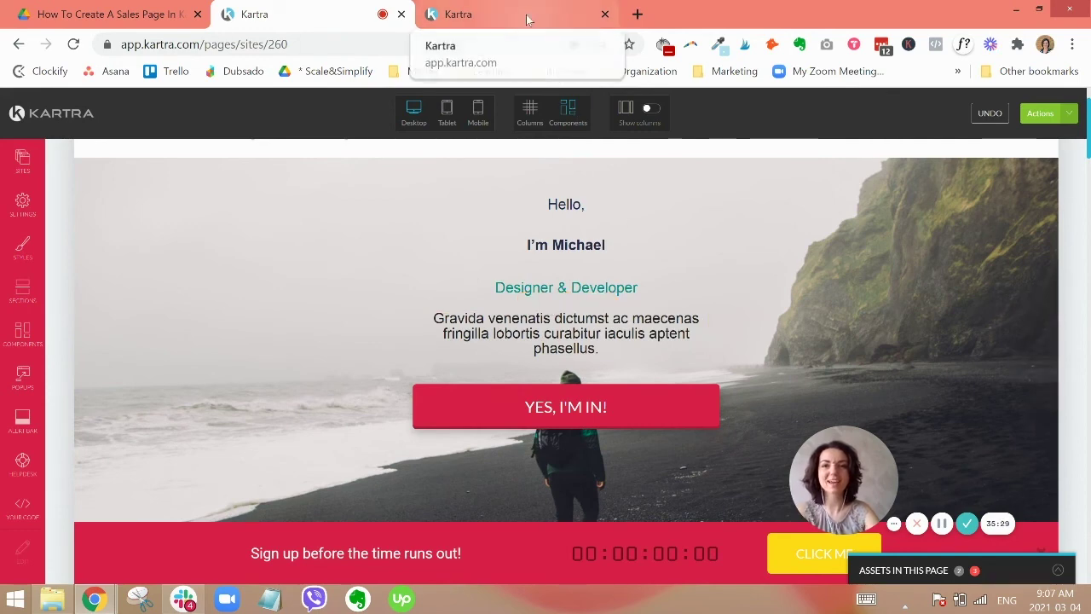
# Step: Open the Elevated Funnels sales page on scaleandsimplify.com in the browser tab that holds the helpdesk page
pyautogui.click(468, 16)
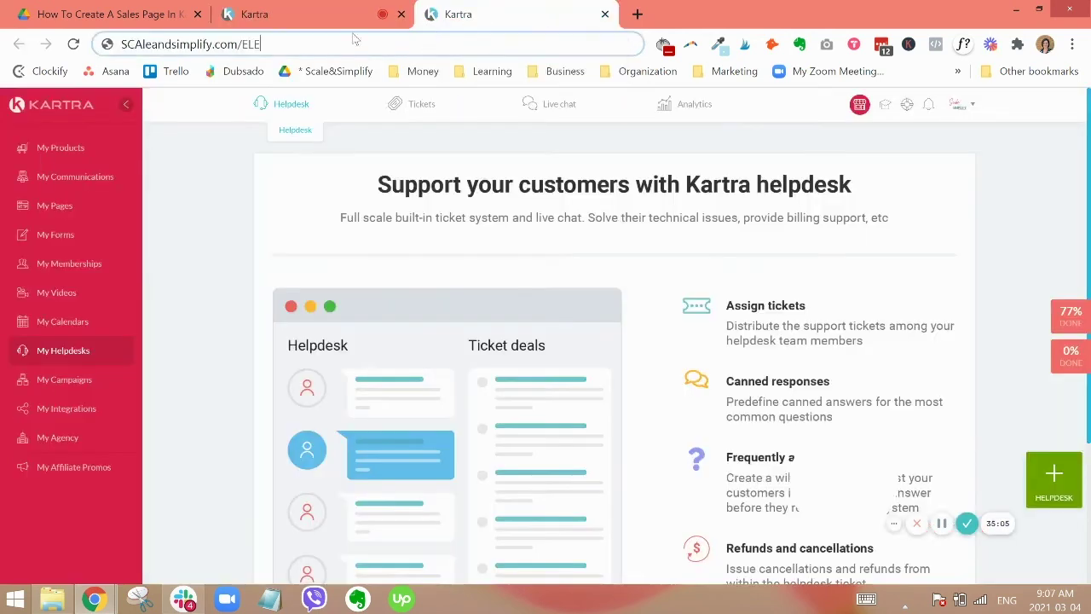
pyautogui.write('VATEDFUNNELS')
pyautogui.press('Return')
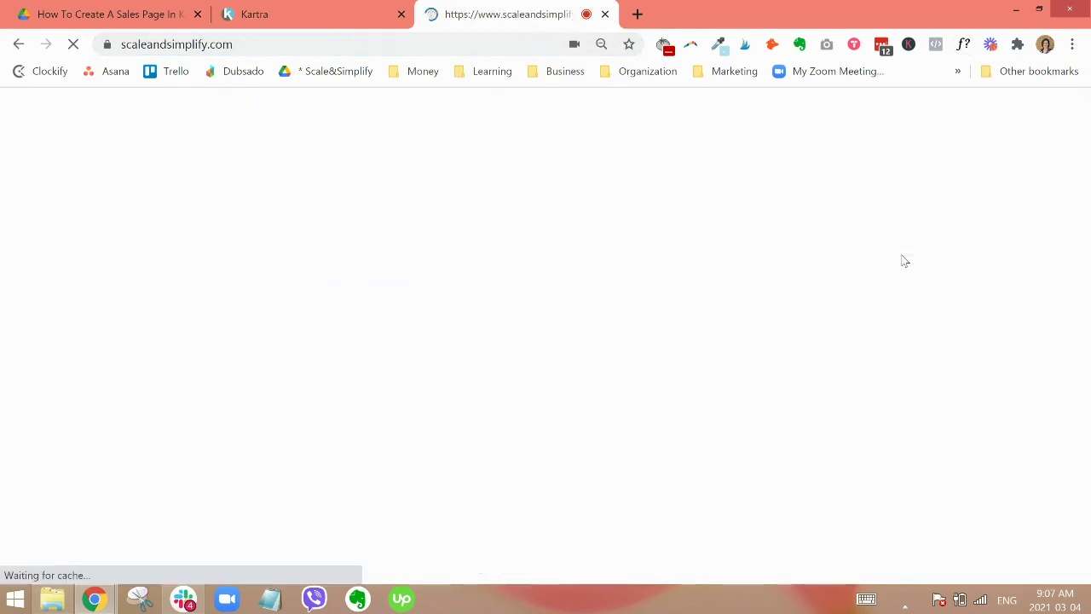
pyautogui.click(361, 17)
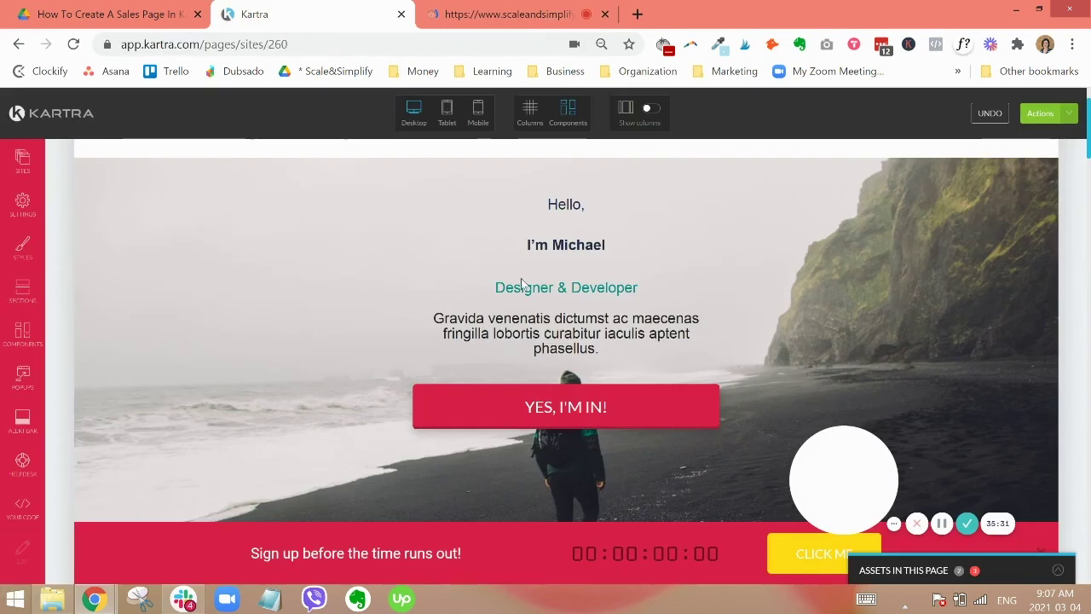
pyautogui.click(512, 14)
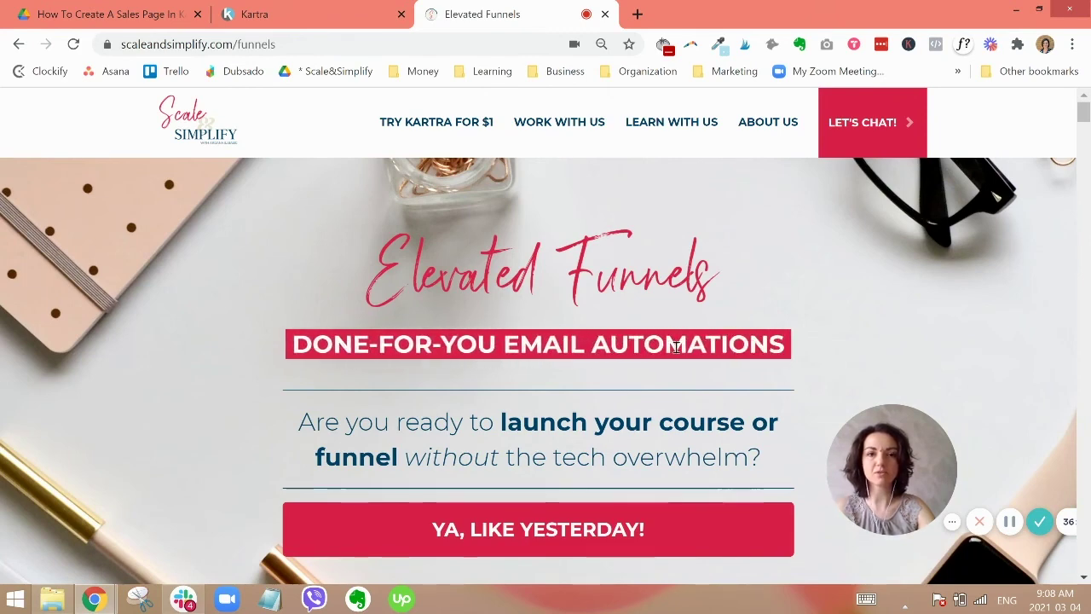
# Step: Examine the Elevated Funnels page from its headline through the problem copy and service introduction to the first testimonials
pyautogui.scroll(-2, 862, 287)
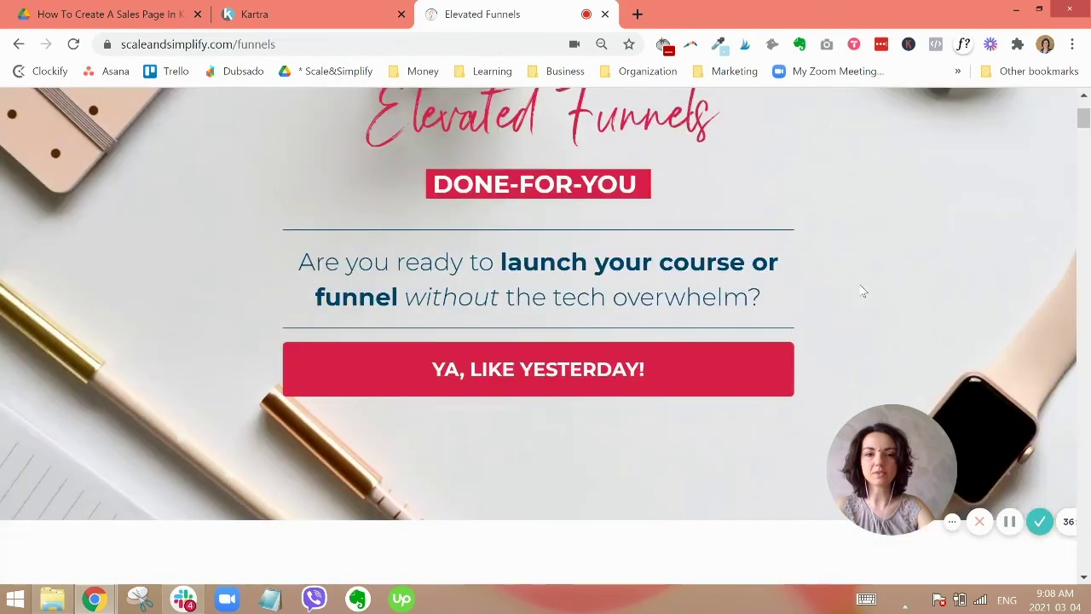
pyautogui.scroll(-3, 862, 283)
pyautogui.scroll(-4, 862, 284)
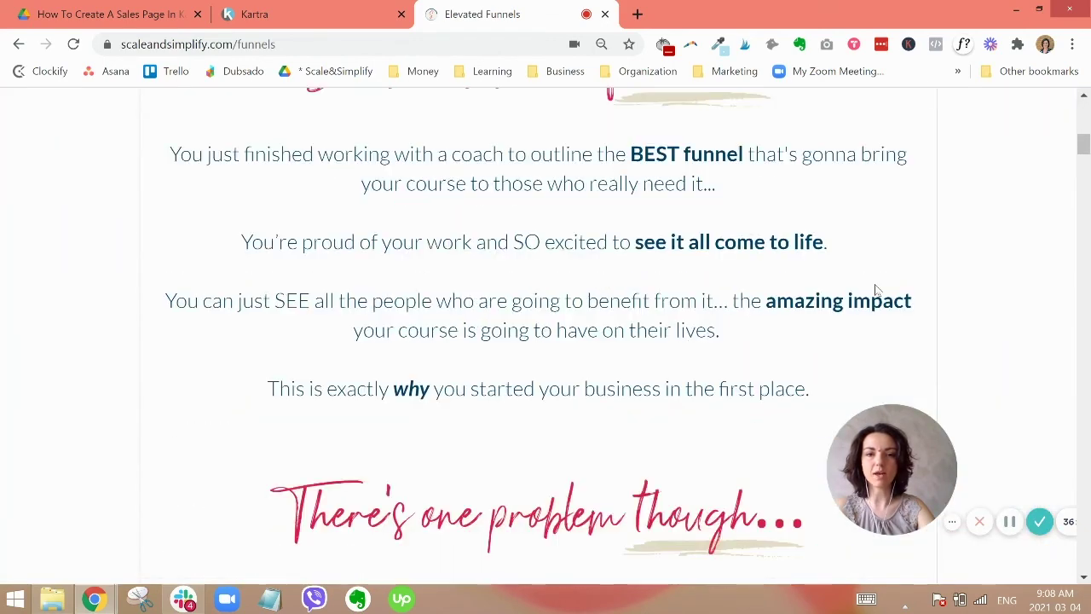
pyautogui.scroll(-3, 869, 283)
pyautogui.scroll(-7, 770, 270)
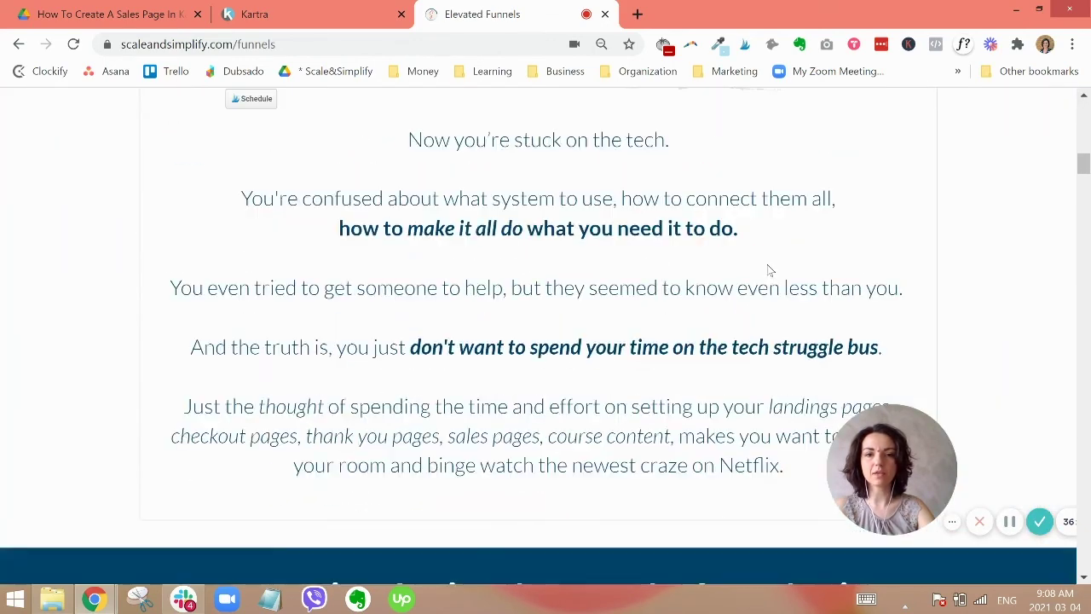
pyautogui.scroll(-3, 771, 270)
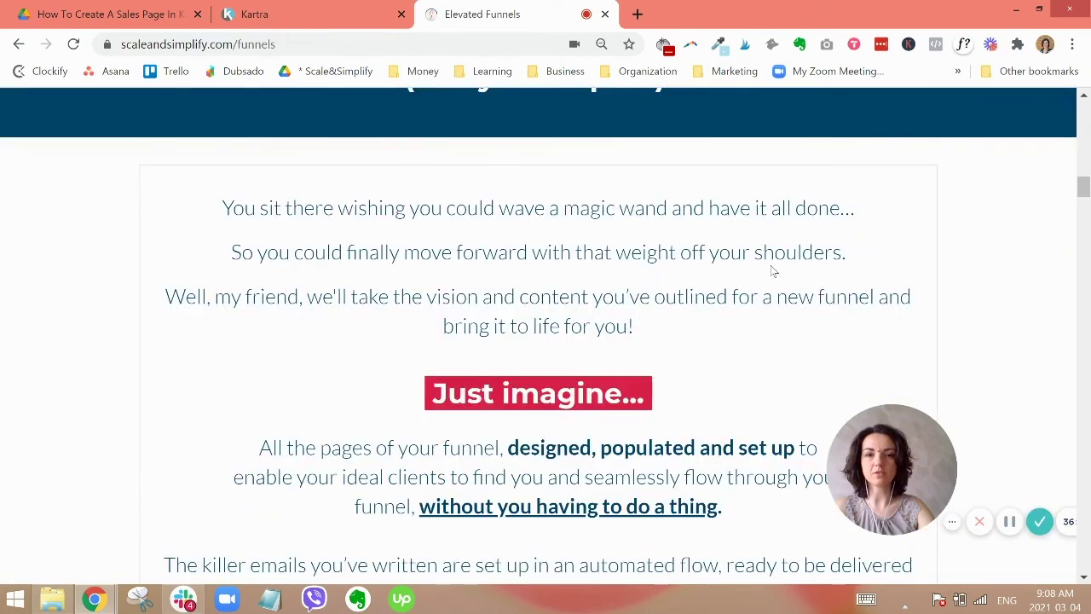
pyautogui.scroll(-12, 771, 270)
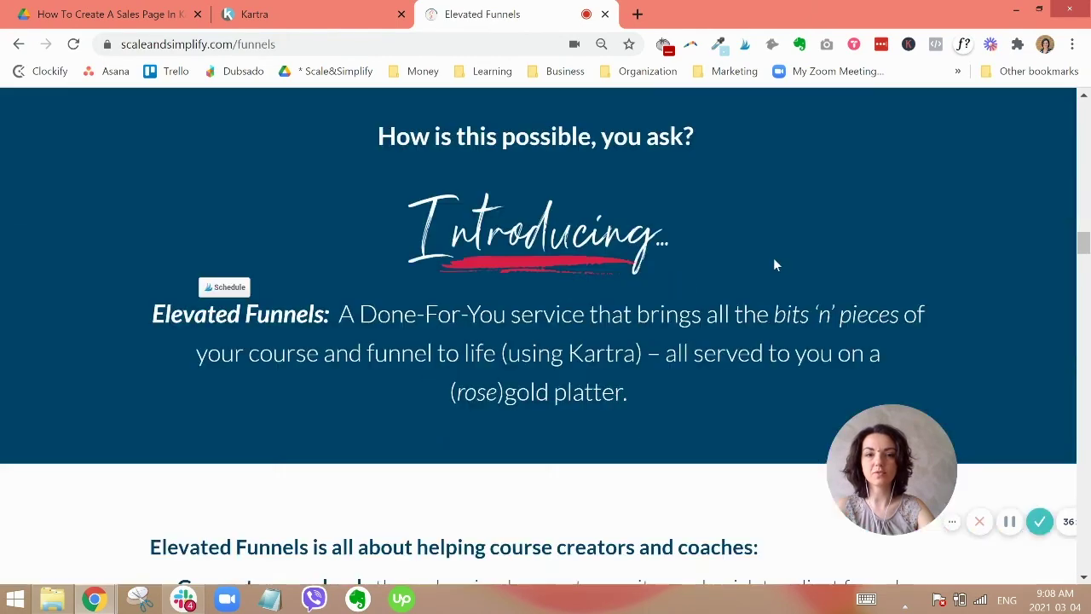
pyautogui.scroll(-7, 773, 264)
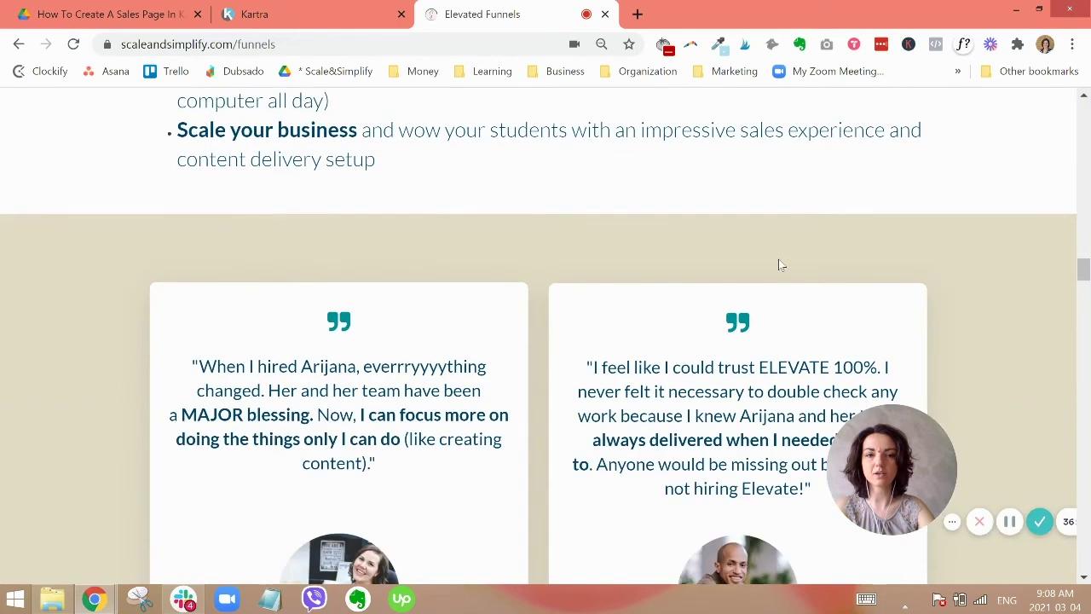
pyautogui.scroll(-1, 778, 259)
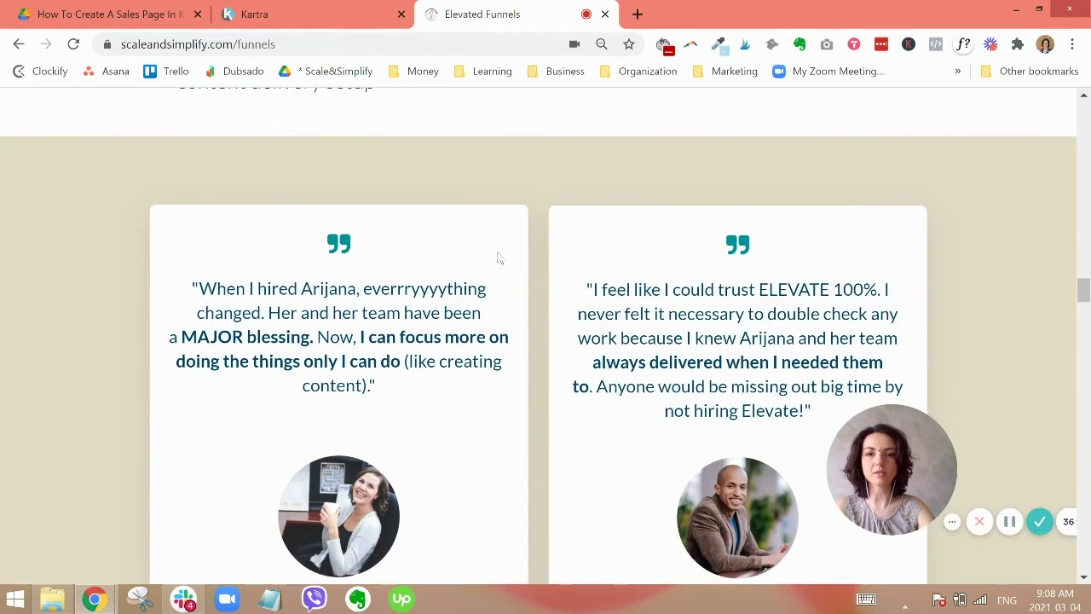
pyautogui.scroll(-1, 586, 245)
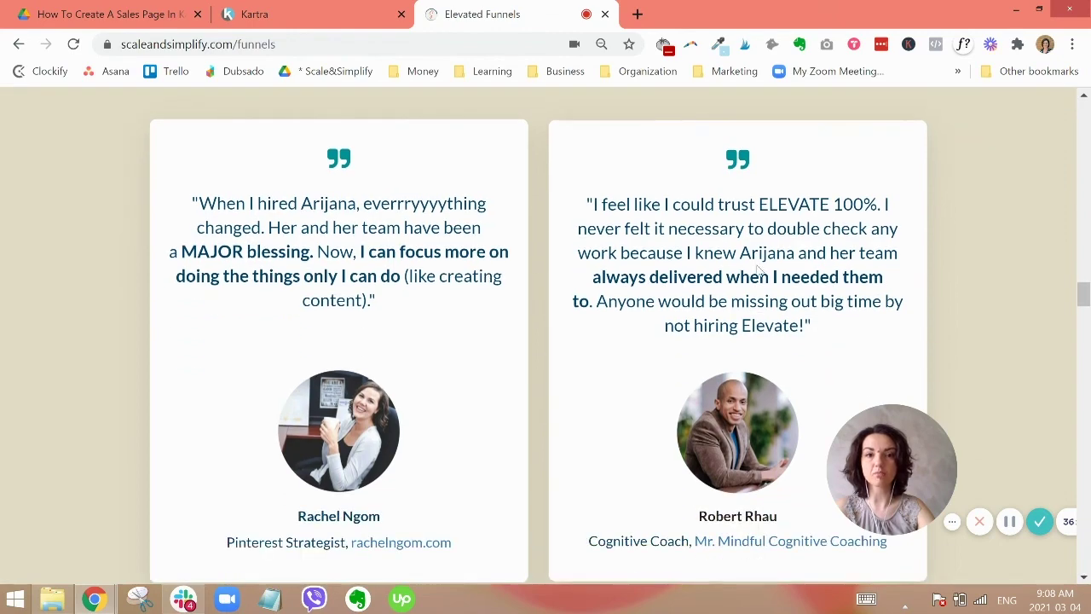
# Step: Review the page's custom package explanation, included calls, team introduction, tools and second set of testimonials
pyautogui.scroll(-8, 760, 245)
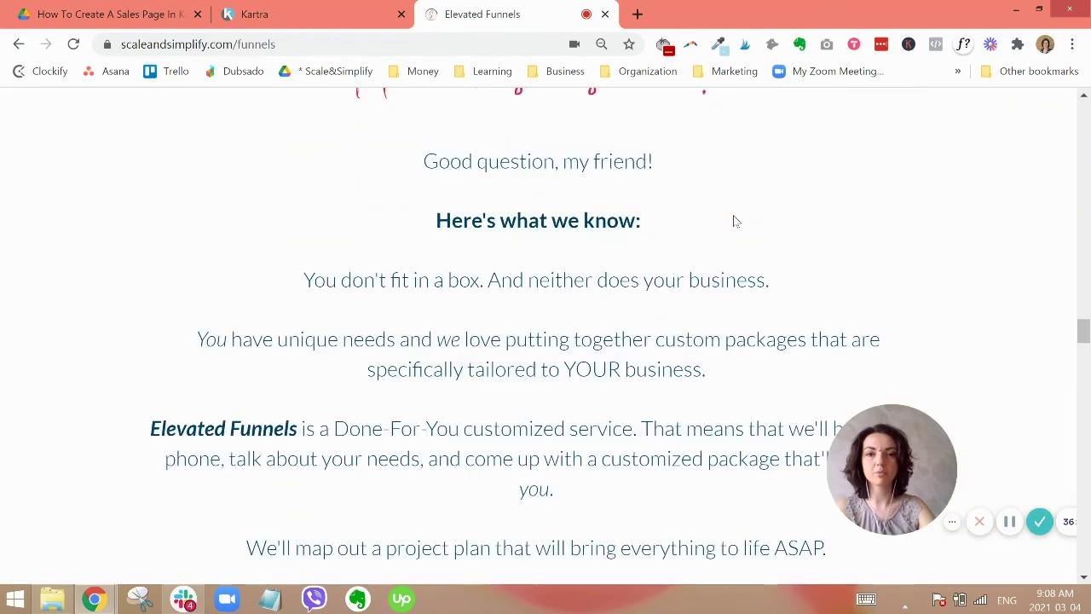
pyautogui.scroll(-12, 732, 222)
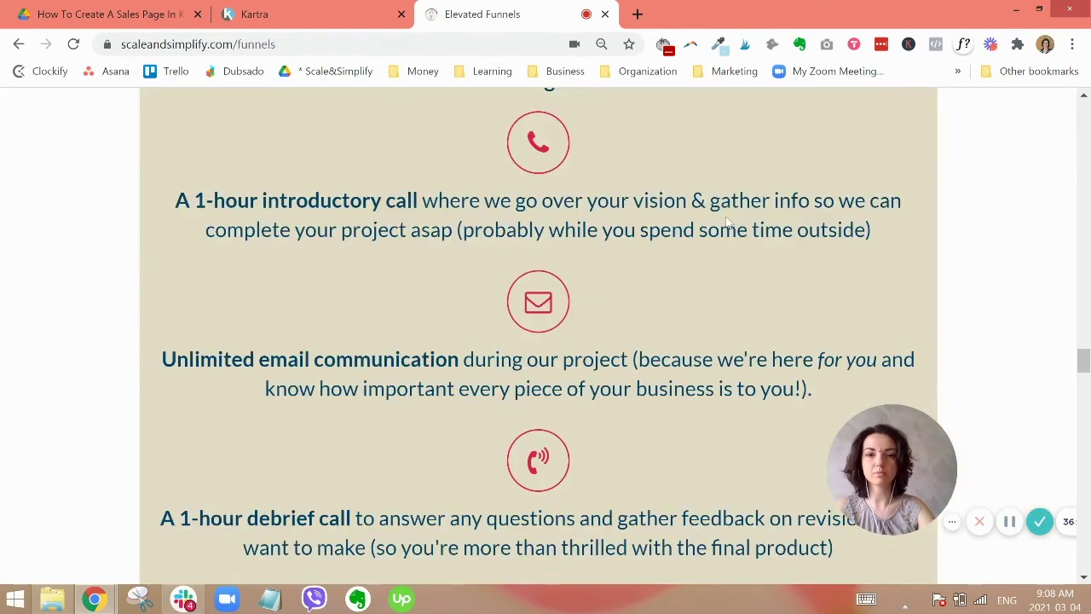
pyautogui.scroll(-8, 718, 224)
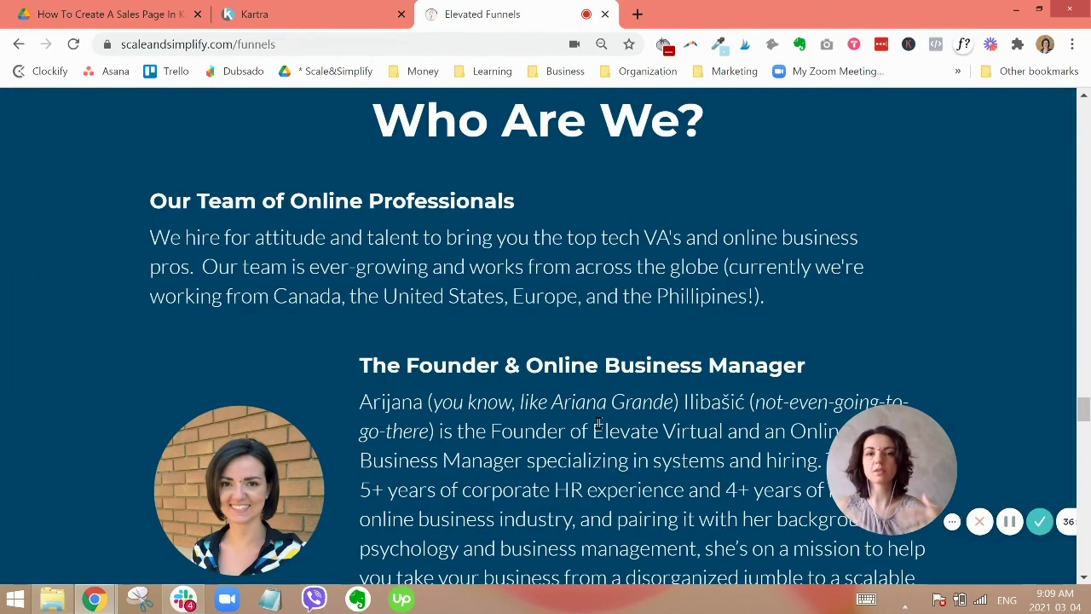
pyautogui.scroll(-2, 597, 421)
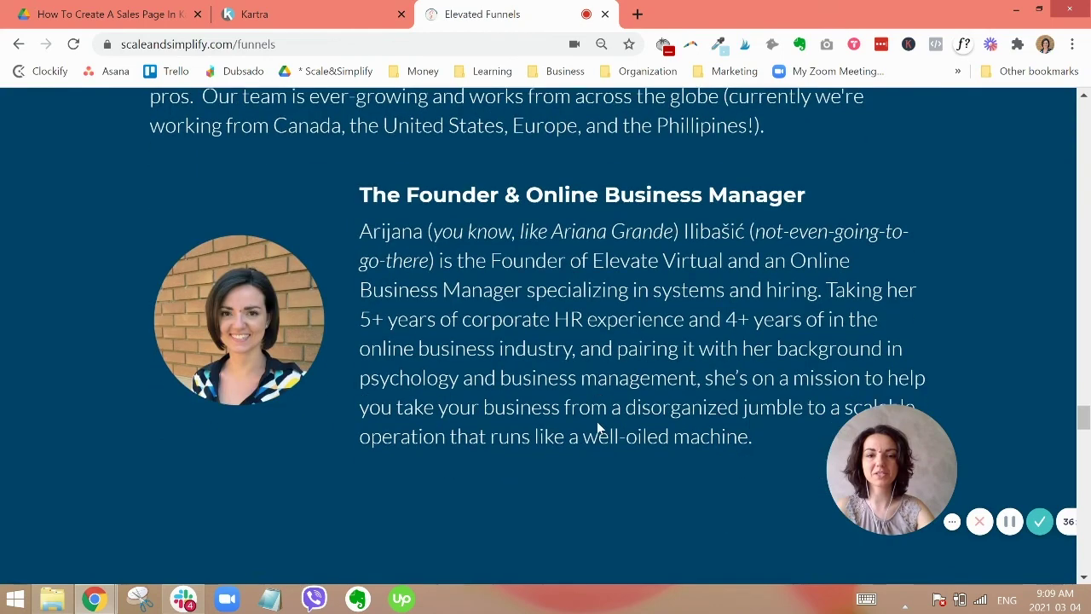
pyautogui.scroll(-8, 597, 421)
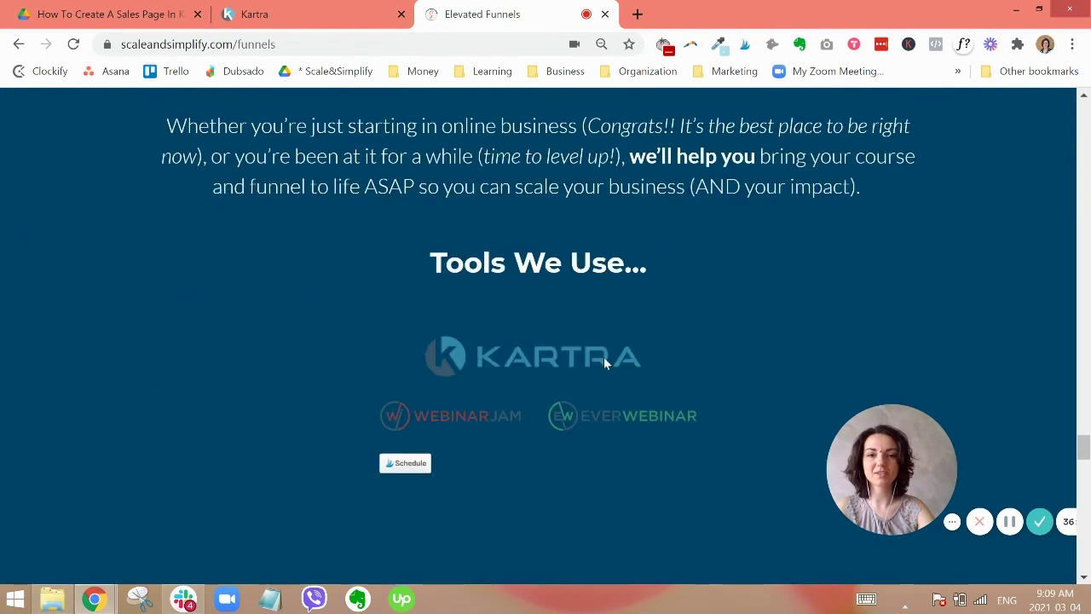
pyautogui.scroll(-12, 603, 361)
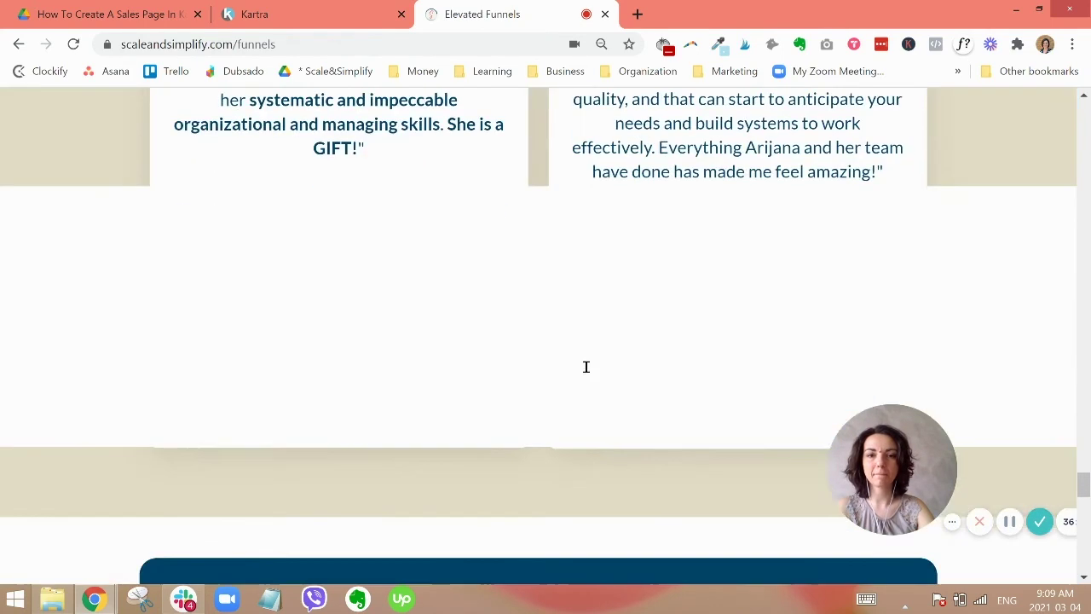
# Step: Expand and collapse the FAQ answer to "How do I know if I'm ready for this service?" and return to the Kartra page editor
pyautogui.scroll(-8, 574, 368)
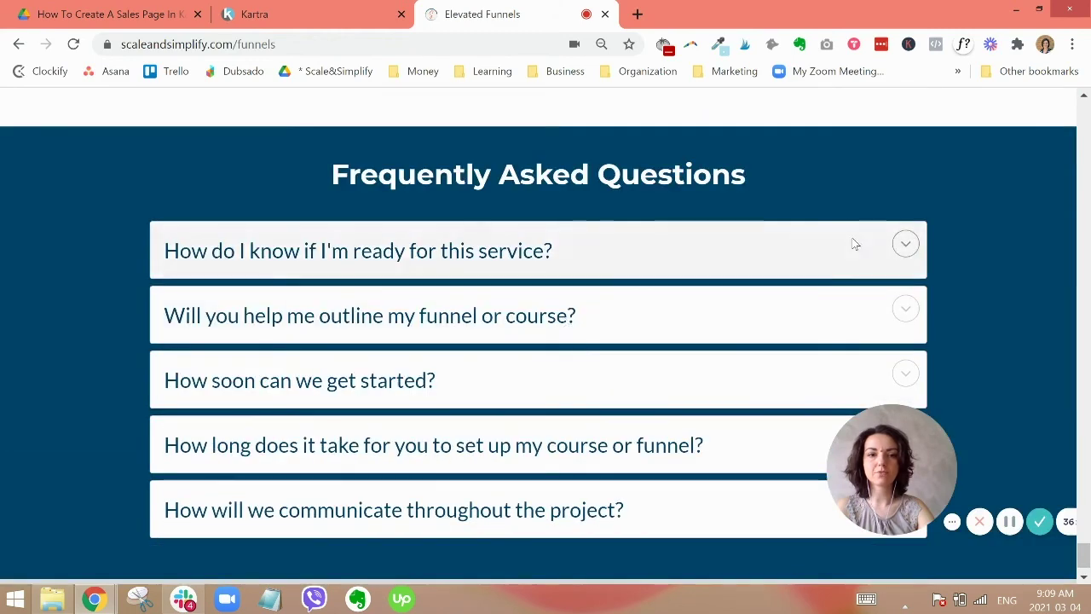
pyautogui.scroll(-1, 742, 281)
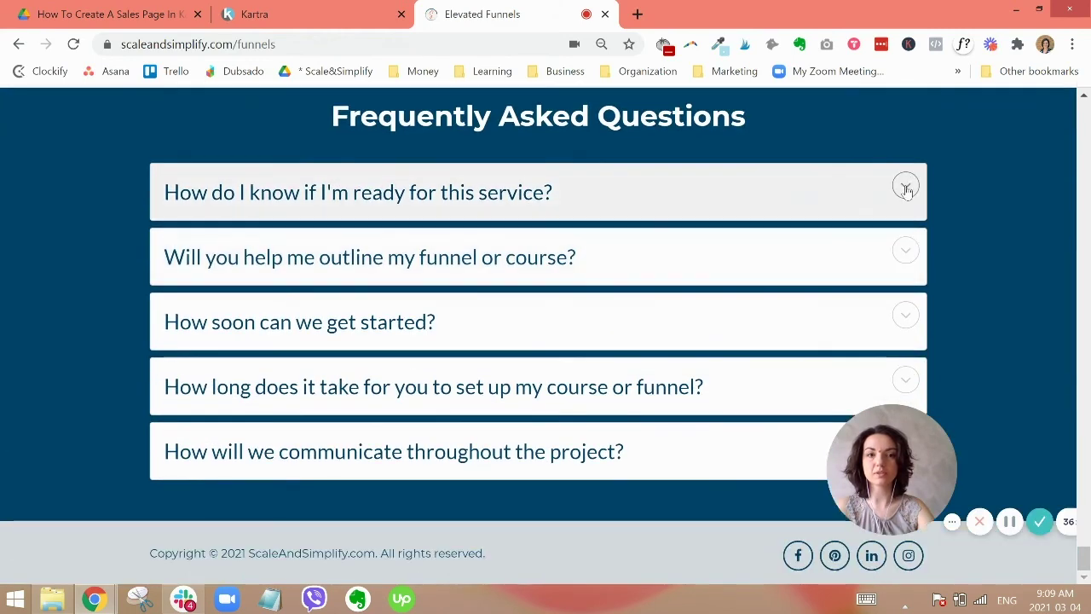
pyautogui.click(906, 190)
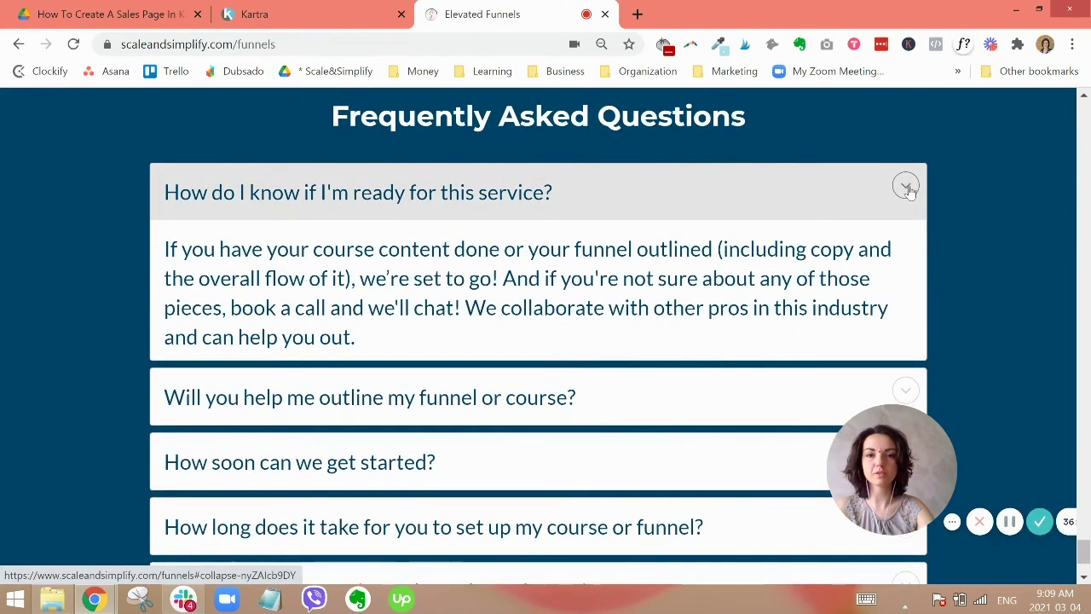
pyautogui.click(909, 190)
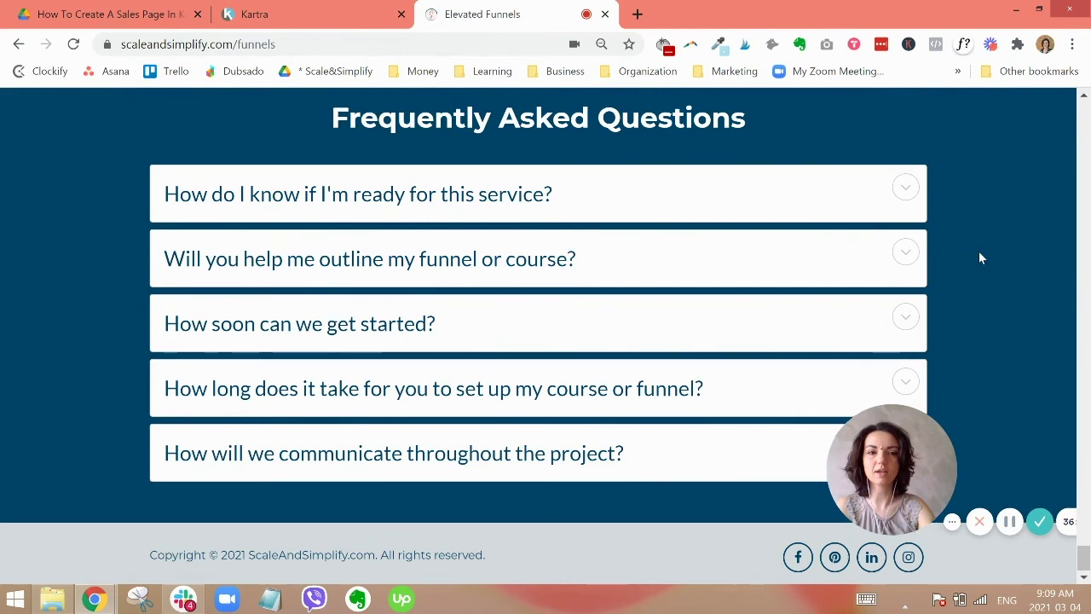
pyautogui.scroll(2, 980, 258)
pyautogui.scroll(1, 980, 256)
pyautogui.scroll(-3, 982, 251)
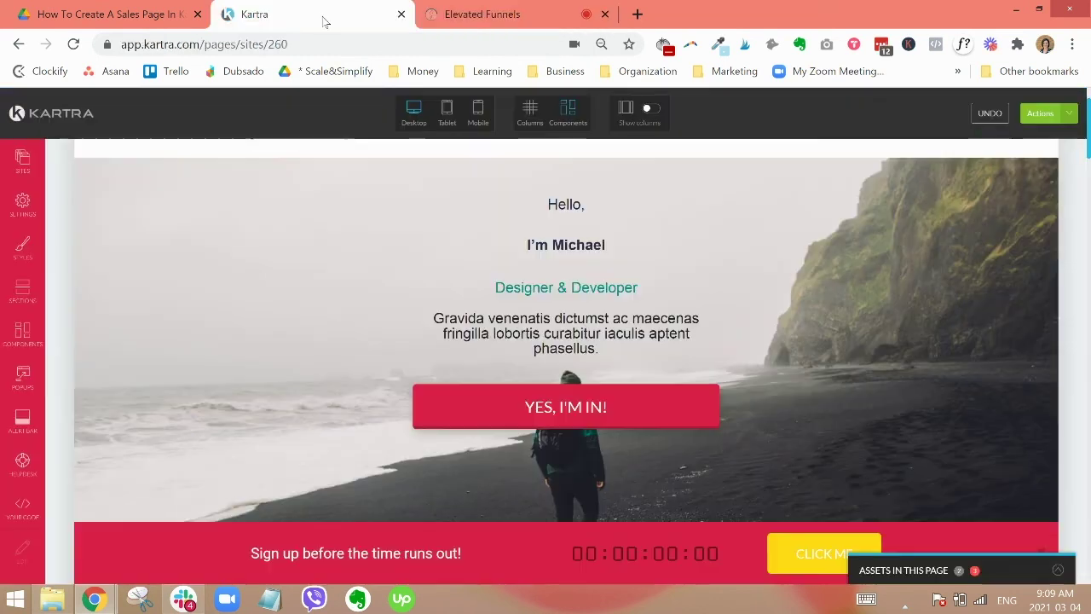
pyautogui.click(322, 17)
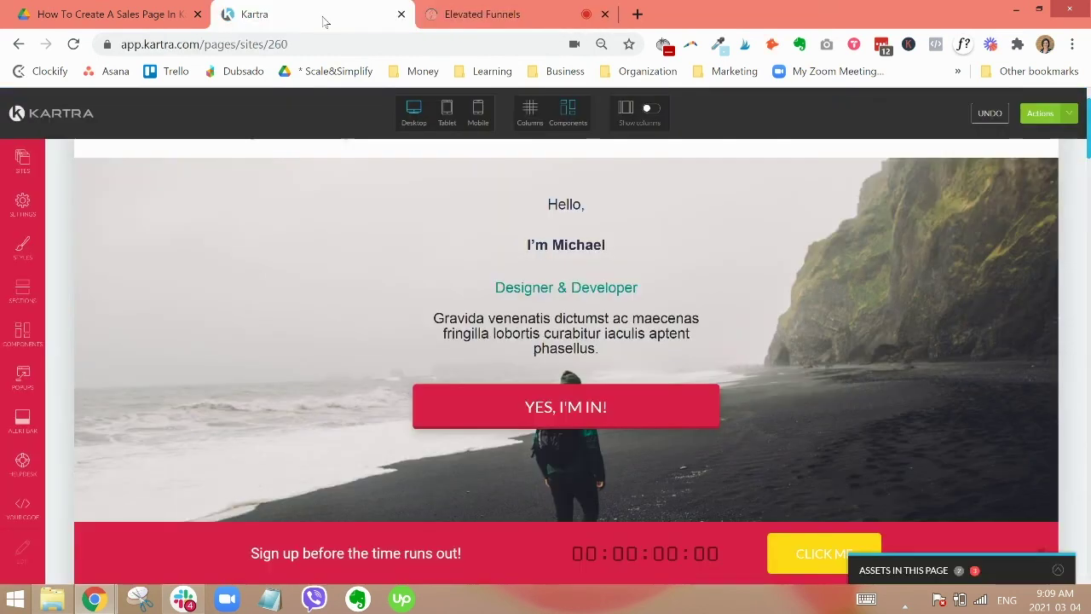